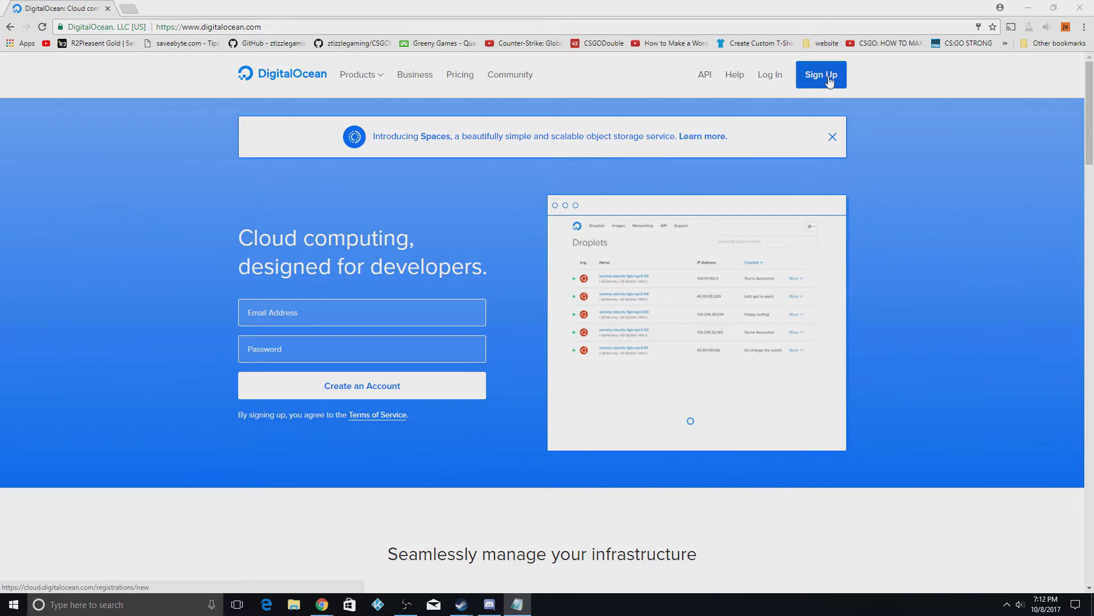
Go from the empty DigitalOcean Droplets dashboard to the Create Droplets page
click(769, 75)
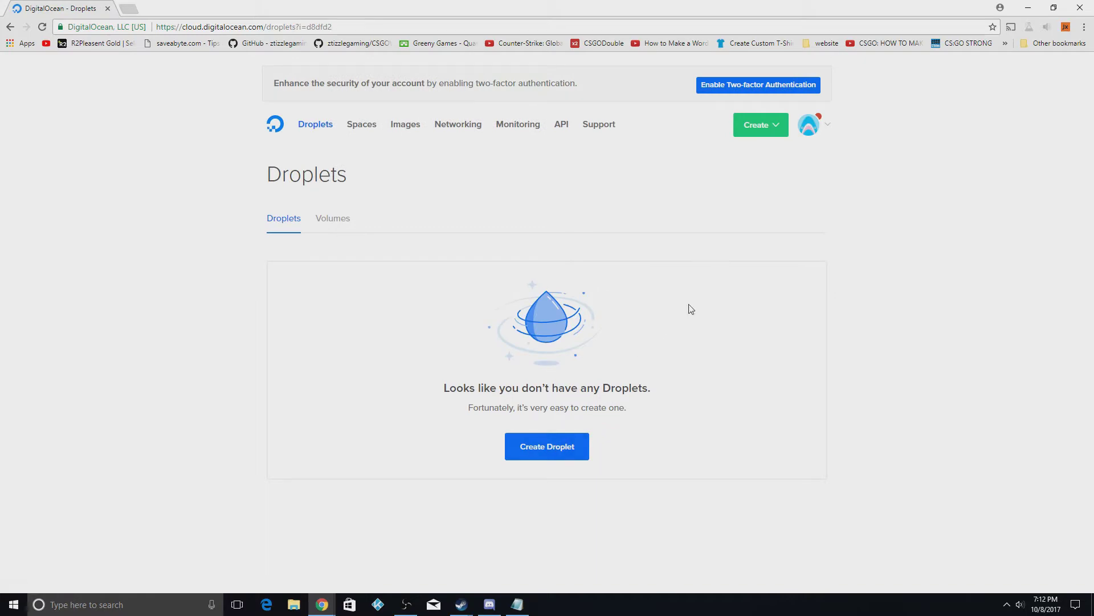
click(568, 450)
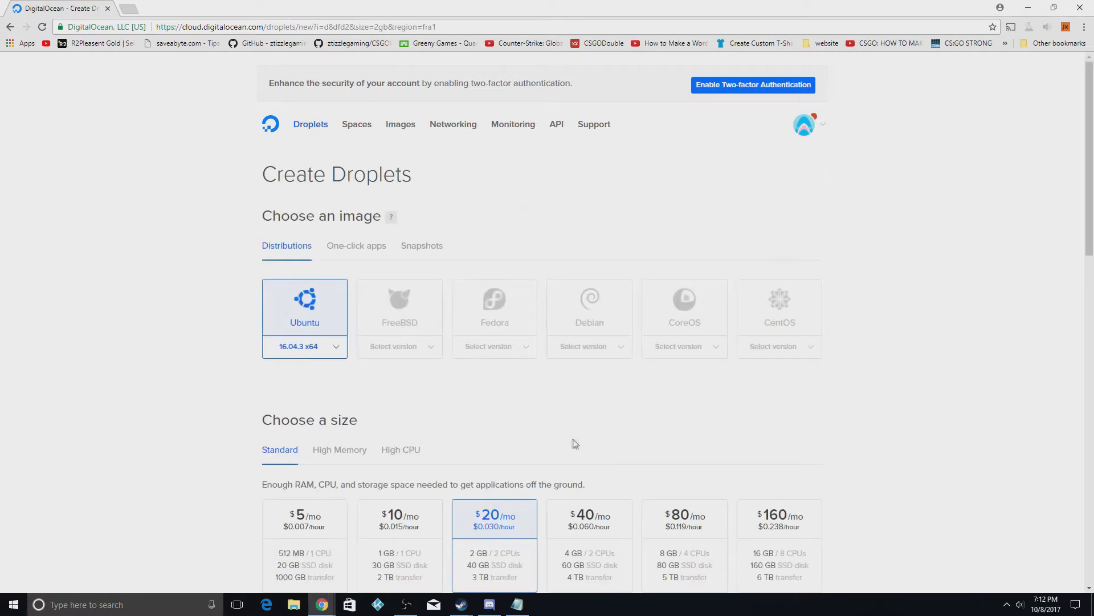
Choose the WordPress 4.7 on 16.04 one-click app image for the Droplet
click(366, 254)
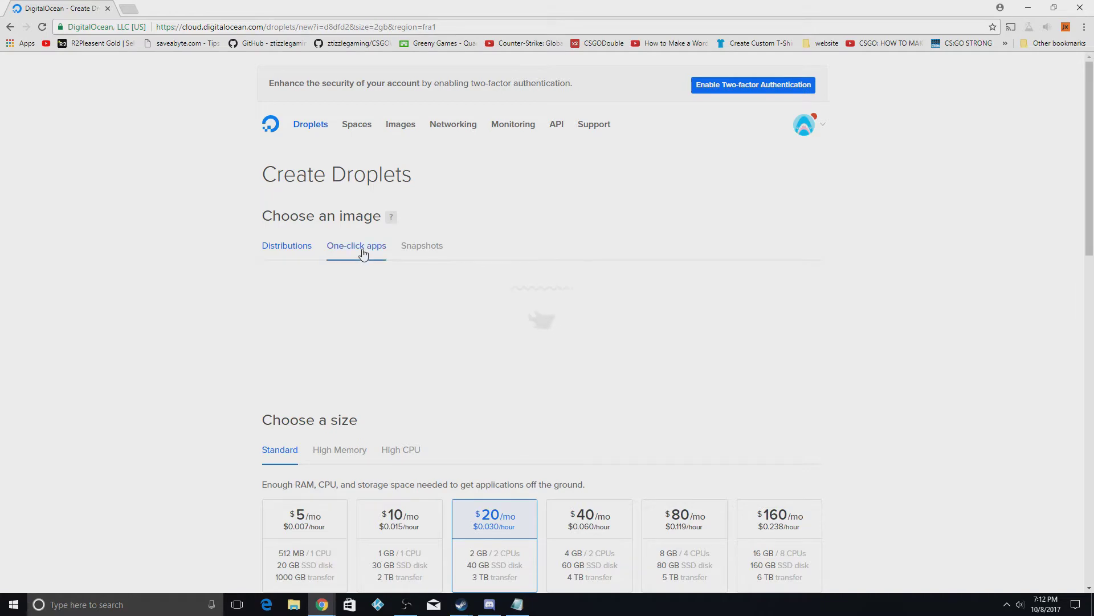
scroll(425, 268, down, 1)
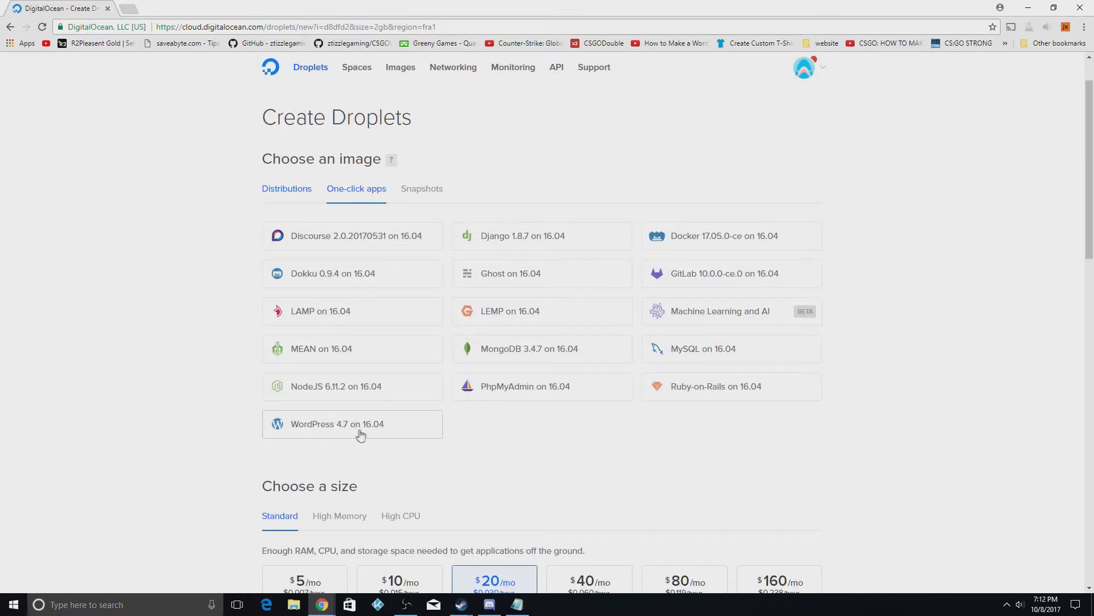
click(375, 432)
scroll(375, 432, down, 5)
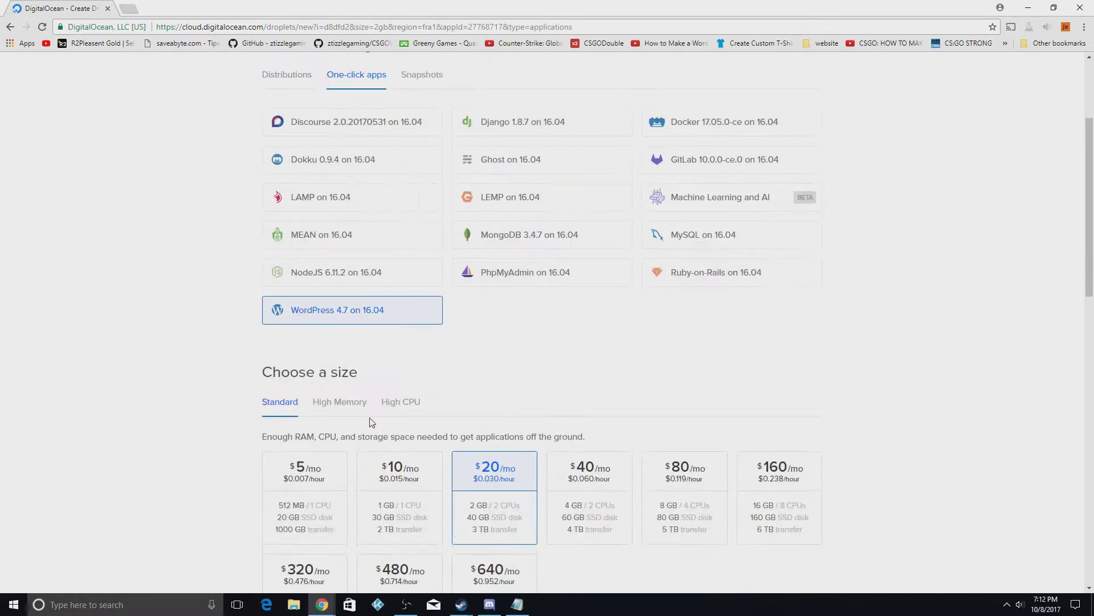
Select the $5/mo Droplet size (512 MB, 1 CPU)
click(320, 320)
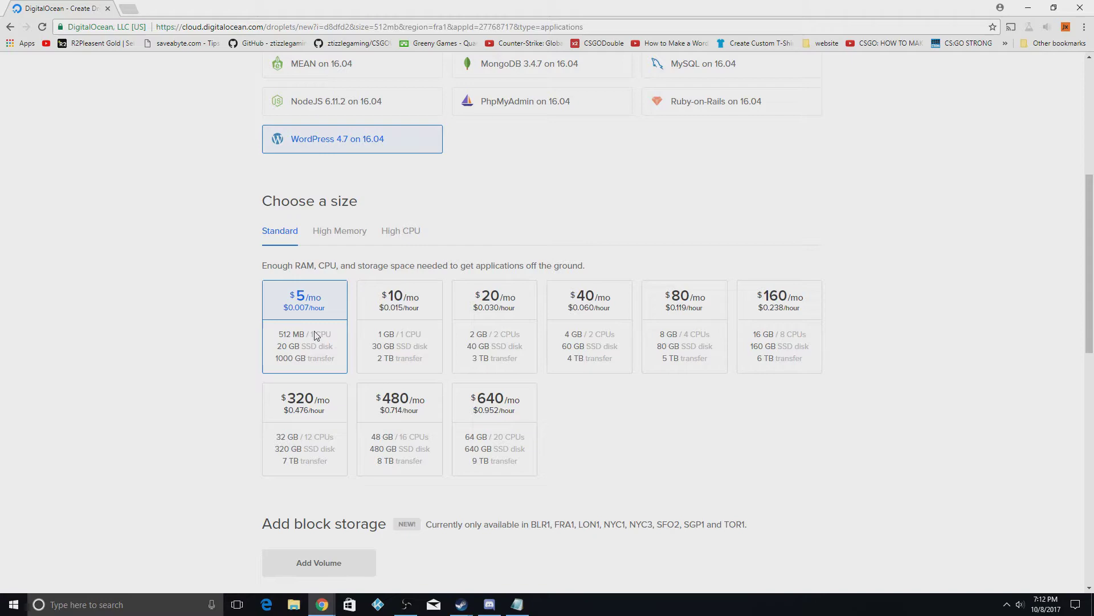
click(392, 320)
click(609, 326)
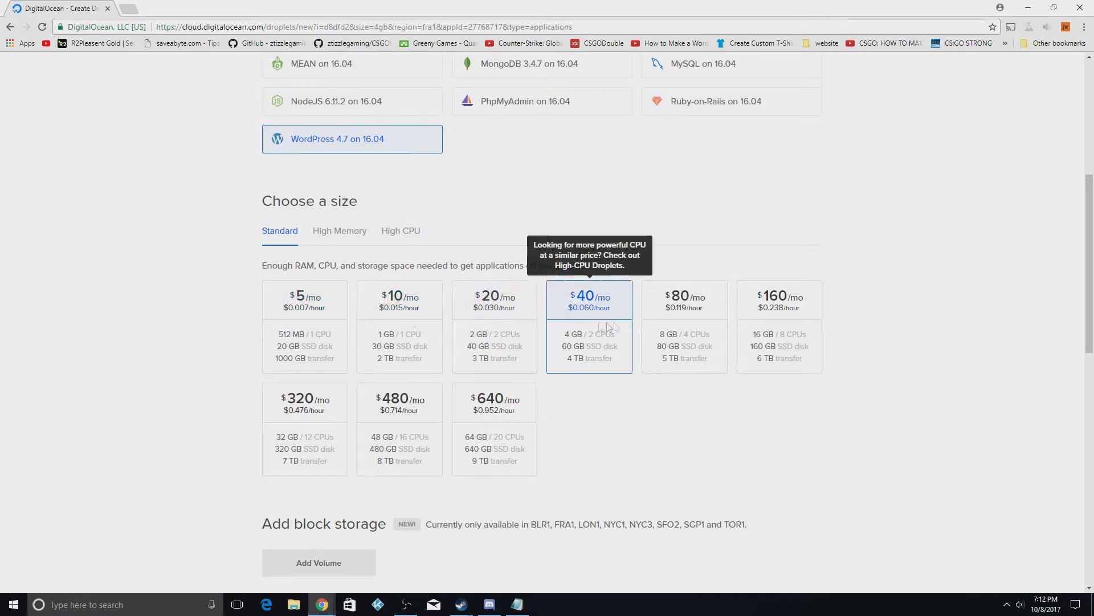
click(300, 327)
Pick New York 3 as the datacenter region
scroll(302, 326, down, 3)
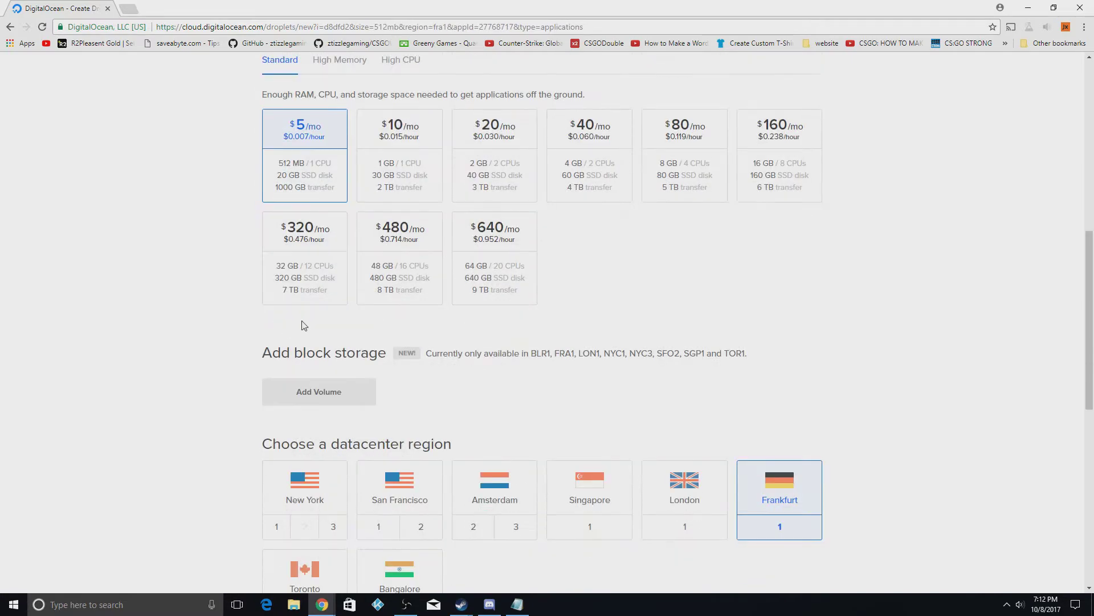
scroll(305, 325, down, 3)
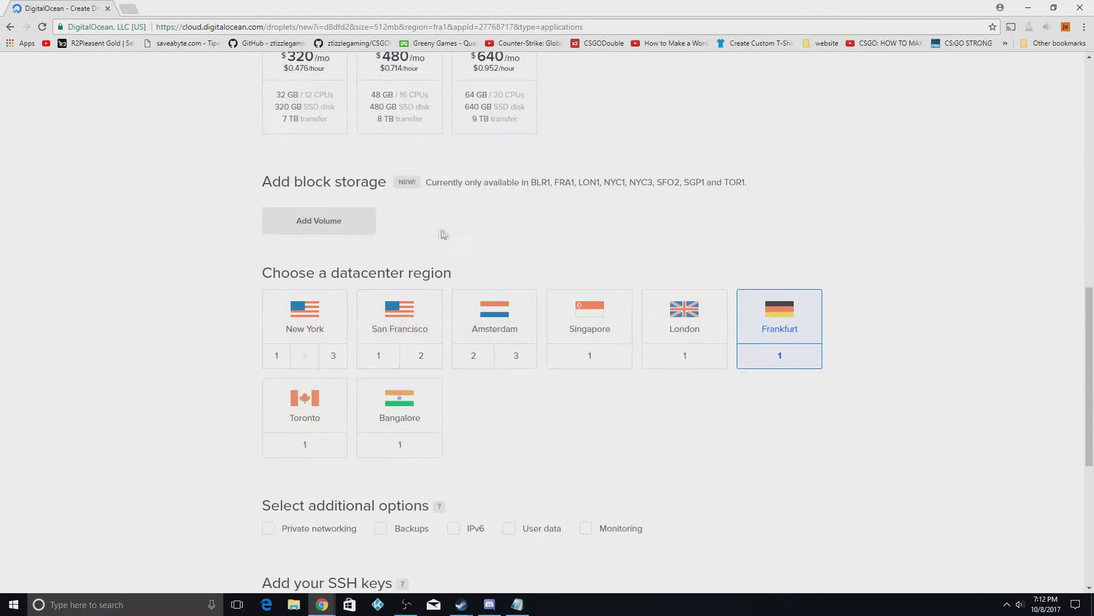
click(333, 356)
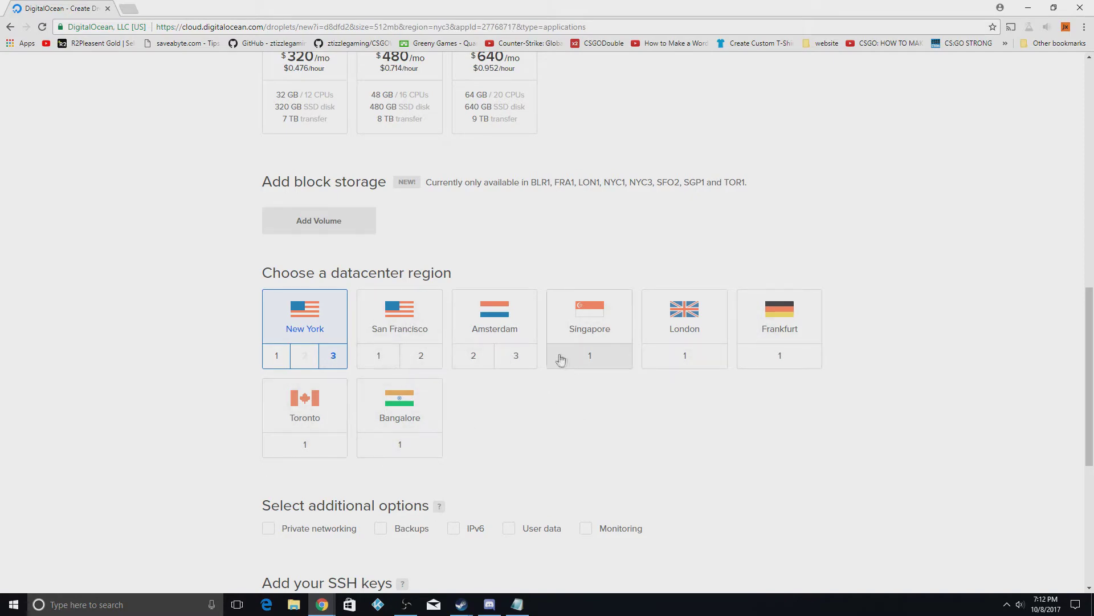
scroll(456, 434, down, 3)
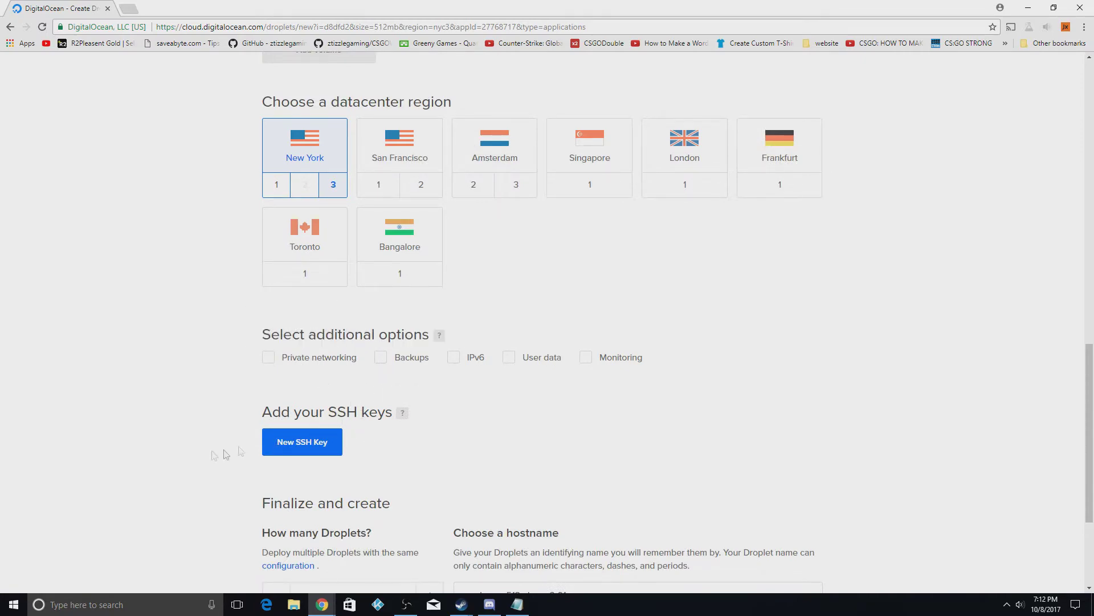
Change the hostname to wordpresssite and create the Droplet, which gets IP 104.236.38.201
scroll(369, 375, down, 3)
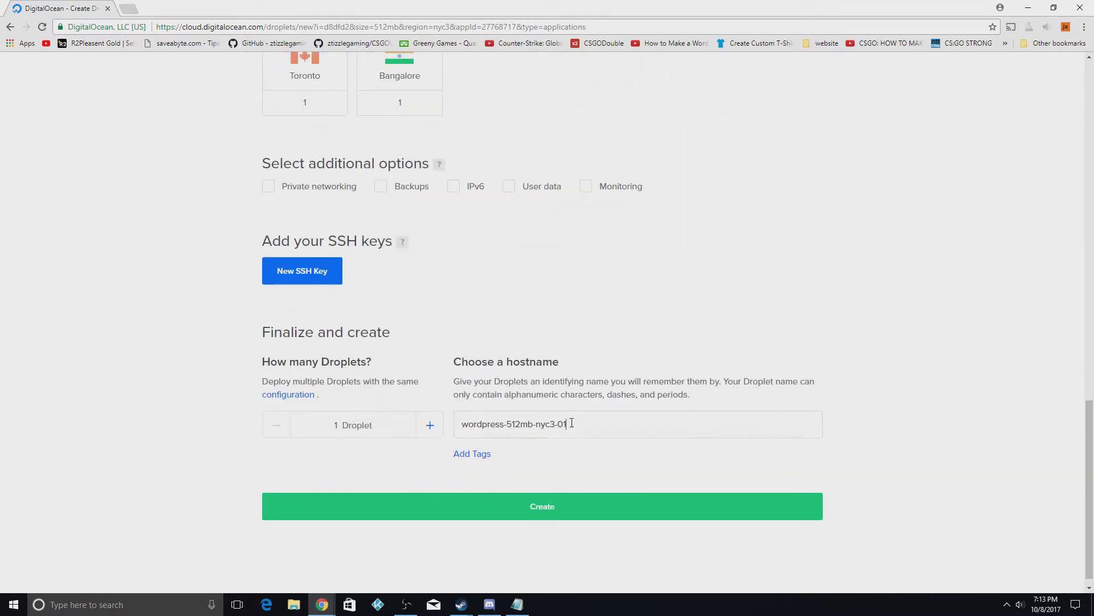
drag(567, 424, 504, 427)
text(site)
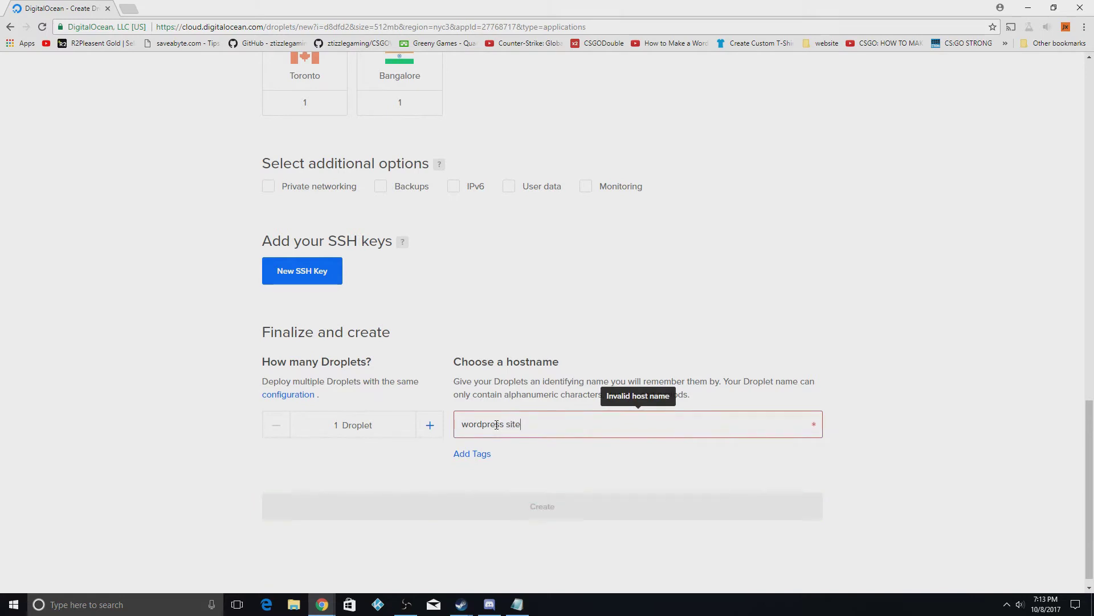
click(506, 427)
key(BackSpace)
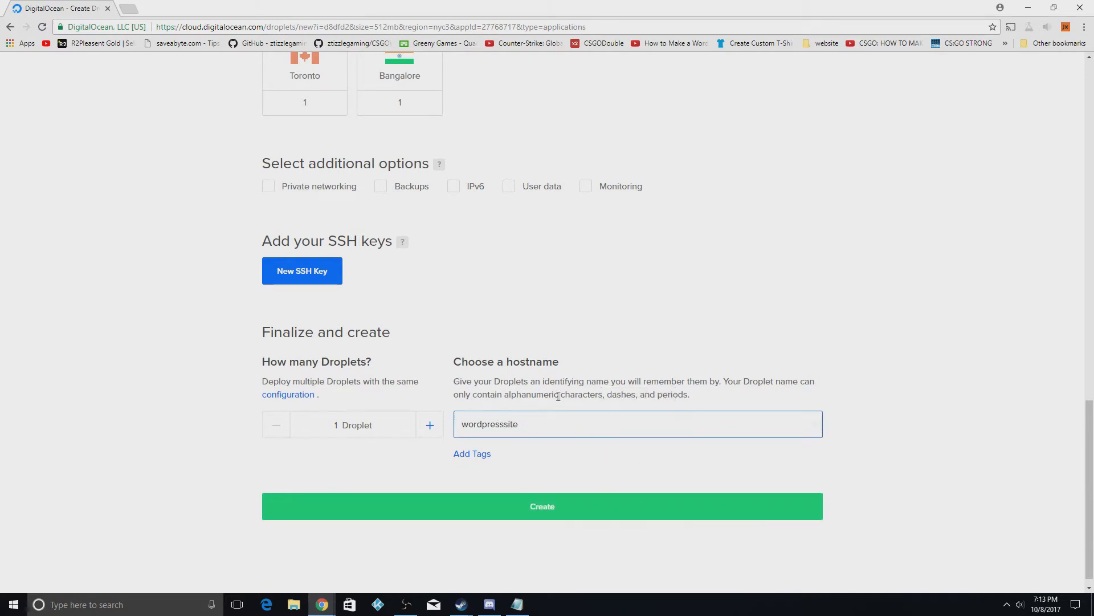
click(537, 408)
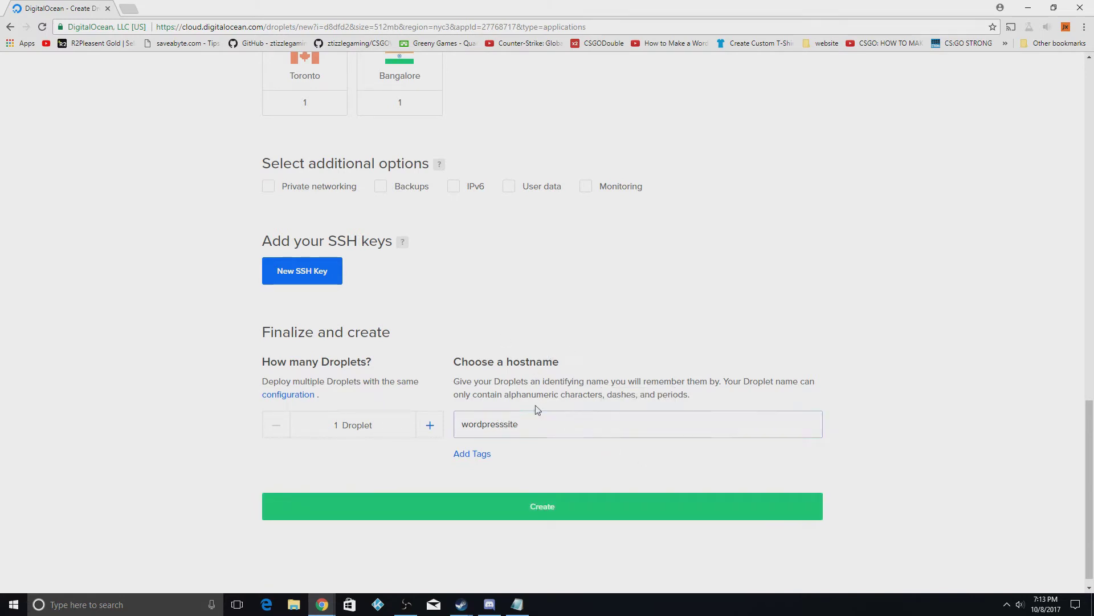
click(524, 423)
text(.)
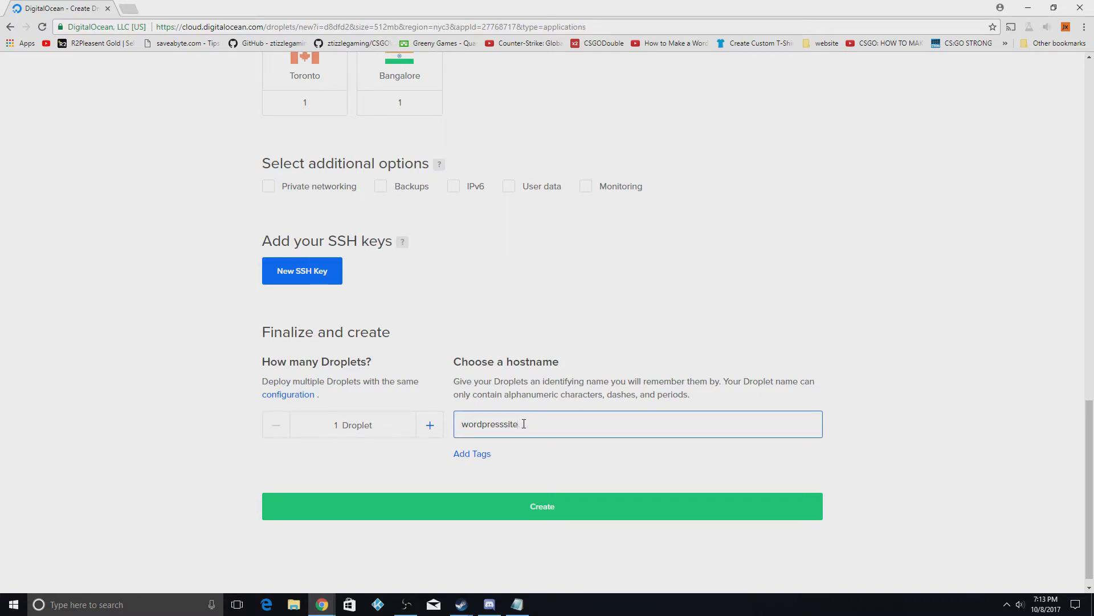
click(556, 500)
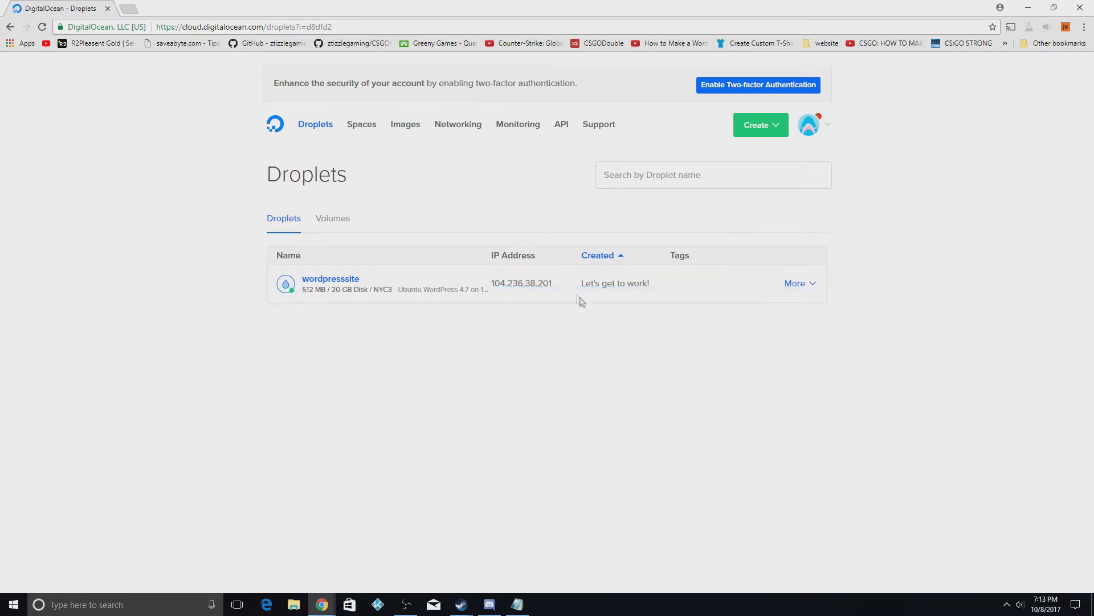
Load the droplet IP 104.236.38.201 in a new Chrome tab to see the SSH login notice
click(562, 283)
click(128, 8)
text(104.236.38.20)
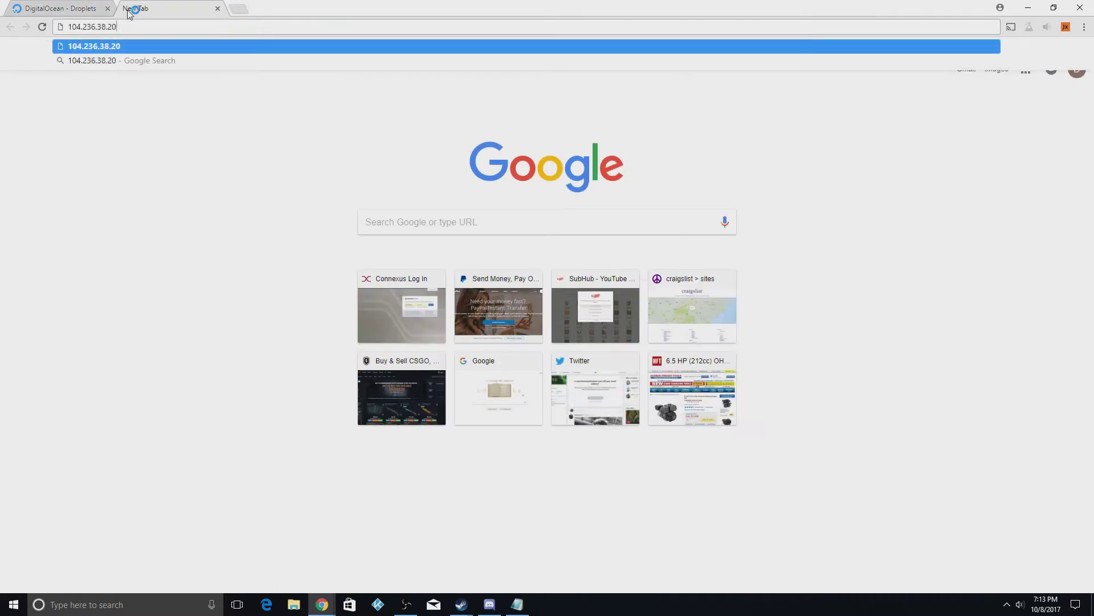
key(Escape)
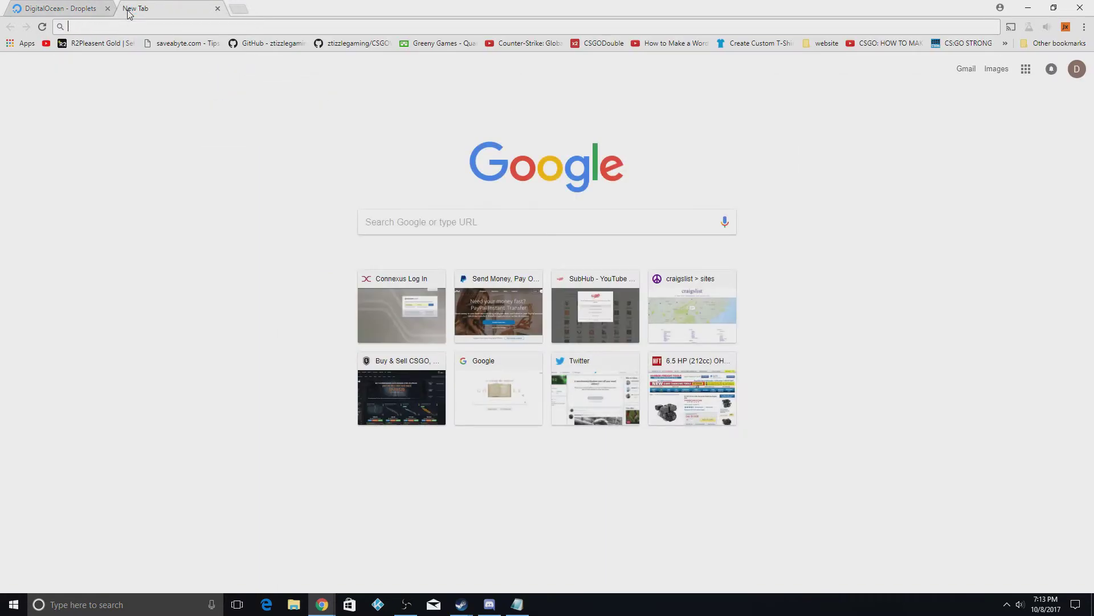
text(104.236.38.201)
key(Return)
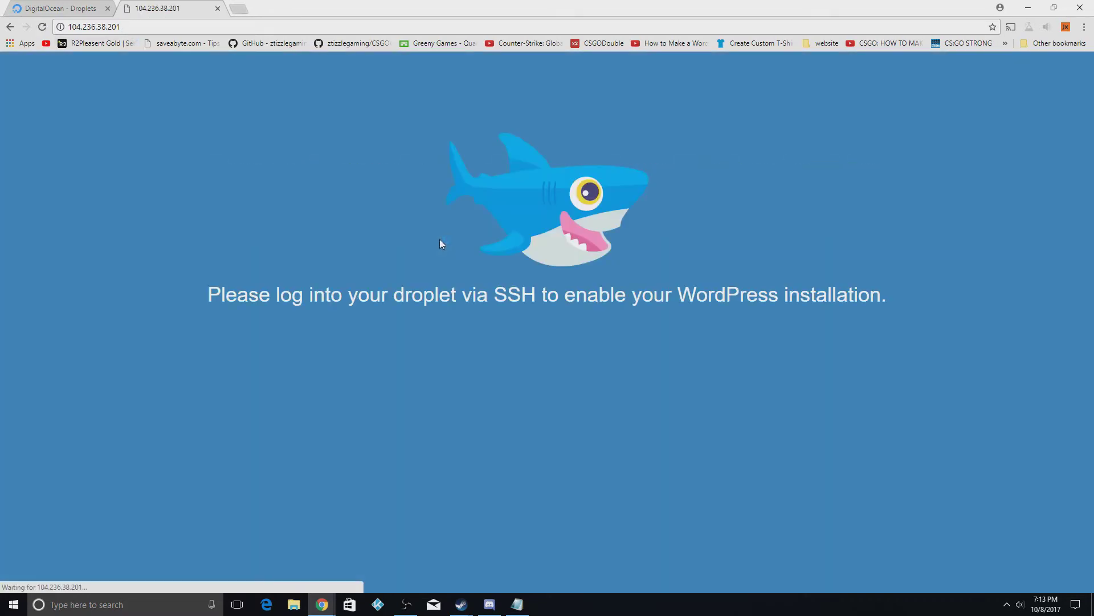
drag(326, 296, 647, 295)
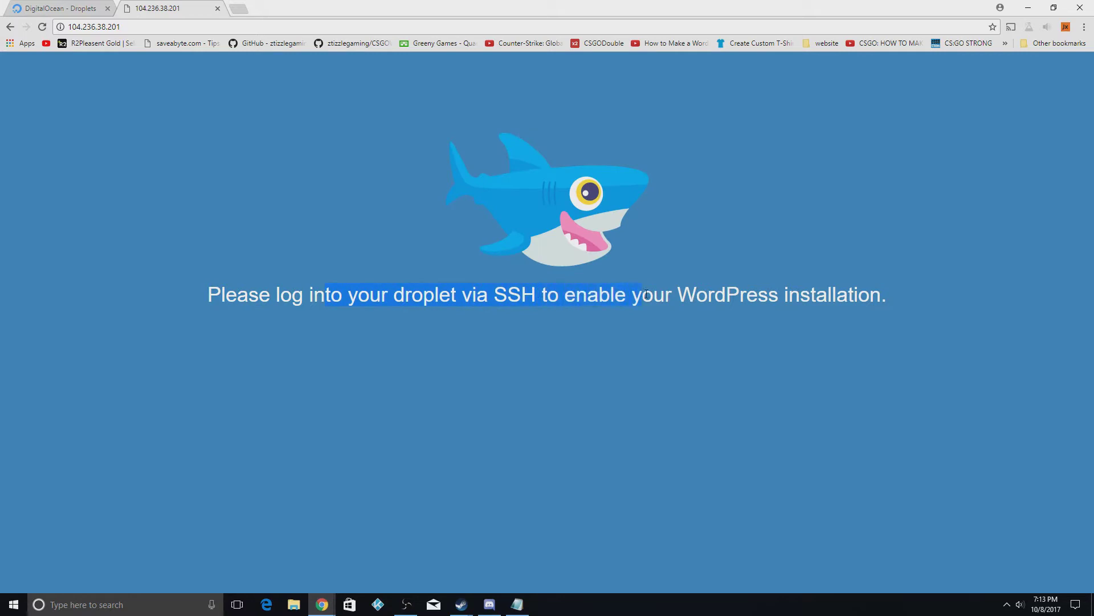
click(368, 304)
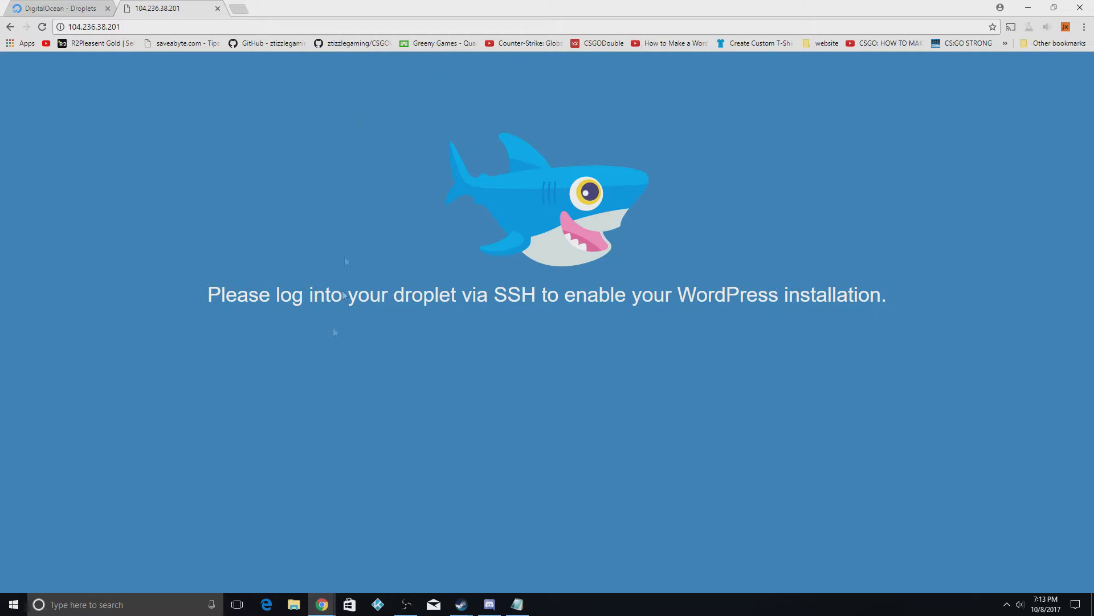
Find putty.exe through Windows search and launch it
click(126, 603)
text(putty)
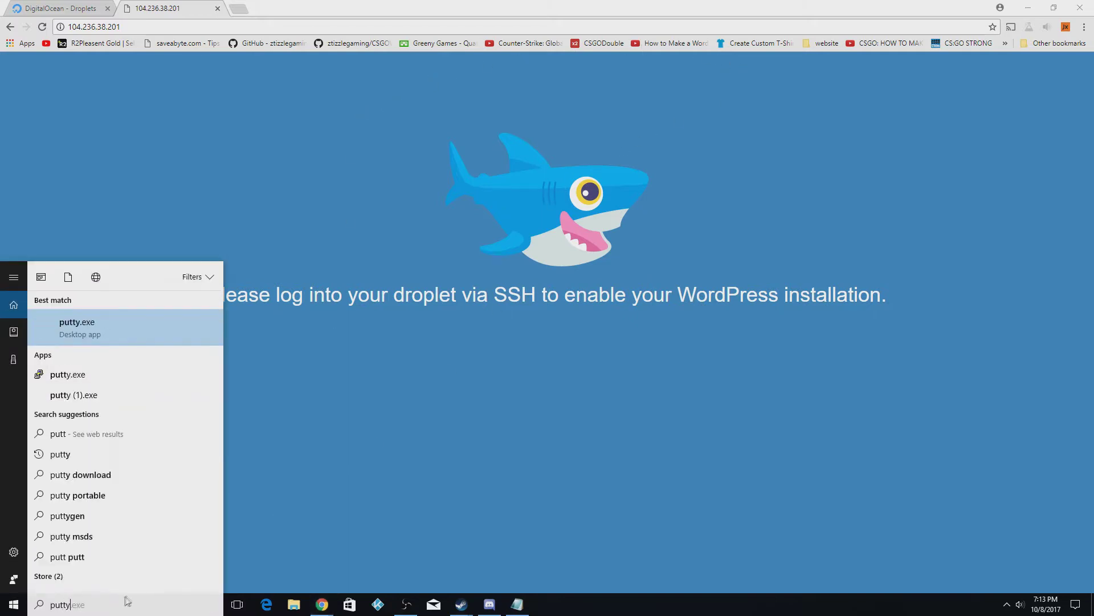
click(108, 319)
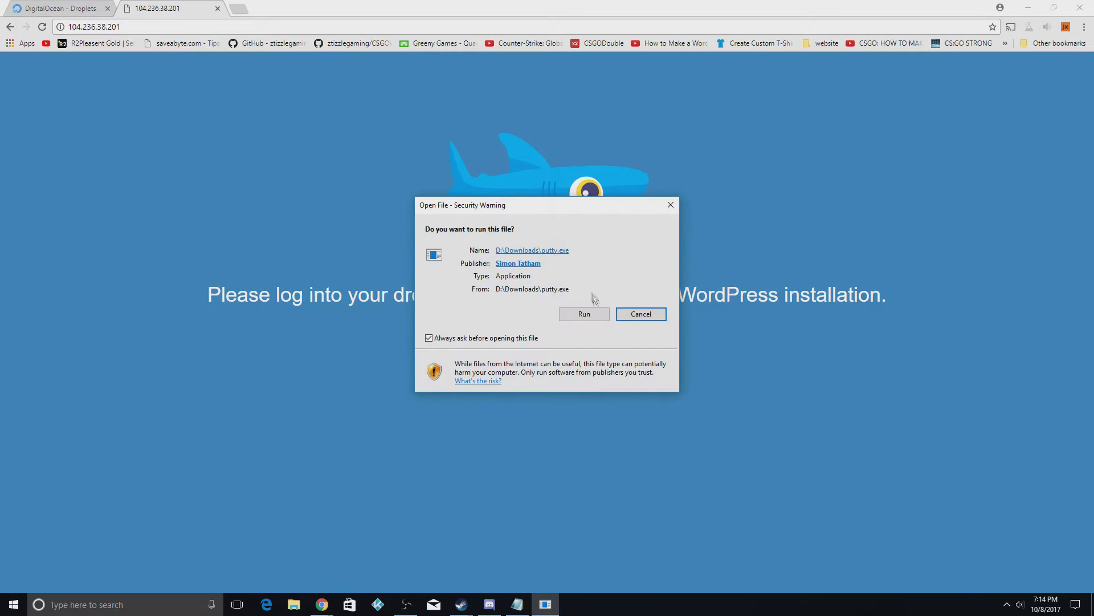
click(587, 313)
drag(497, 192, 522, 195)
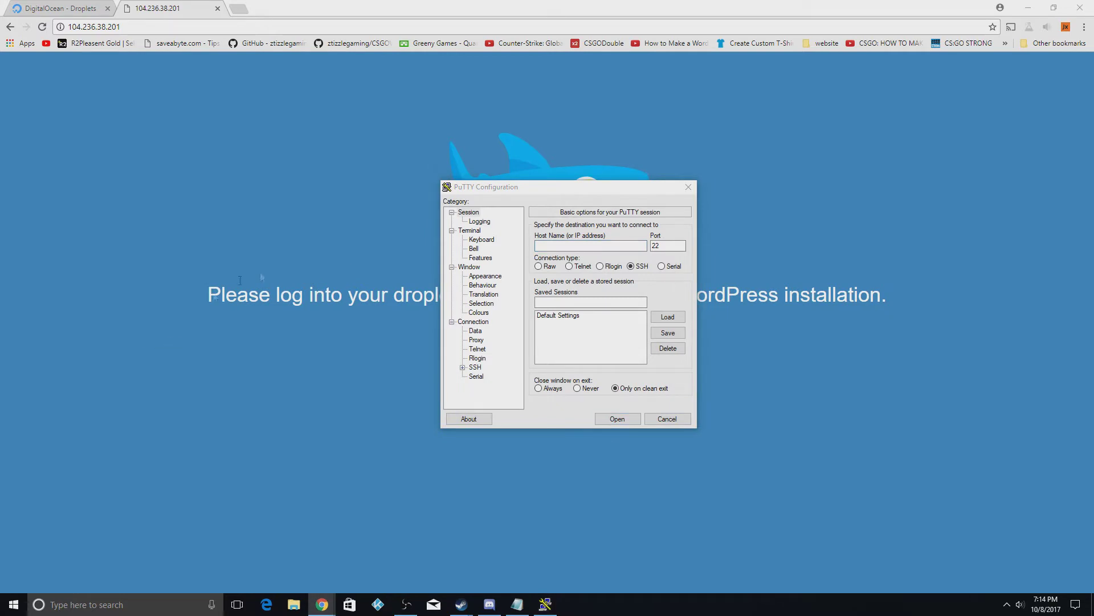
Connect PuTTY over SSH to host 104.236.38.201
click(575, 249)
text(104.236.38.201)
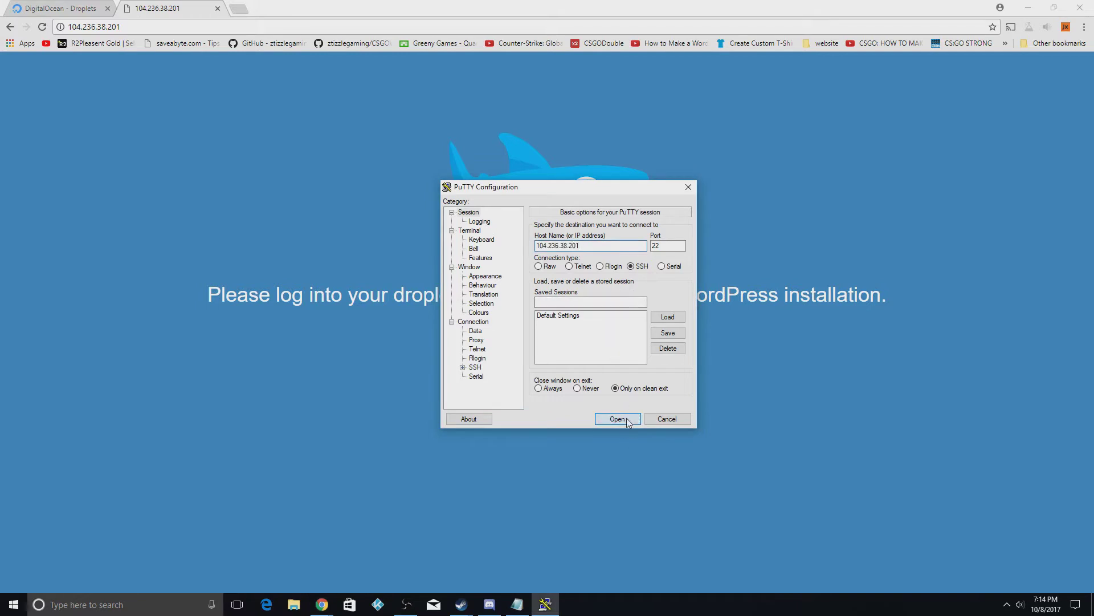
click(625, 419)
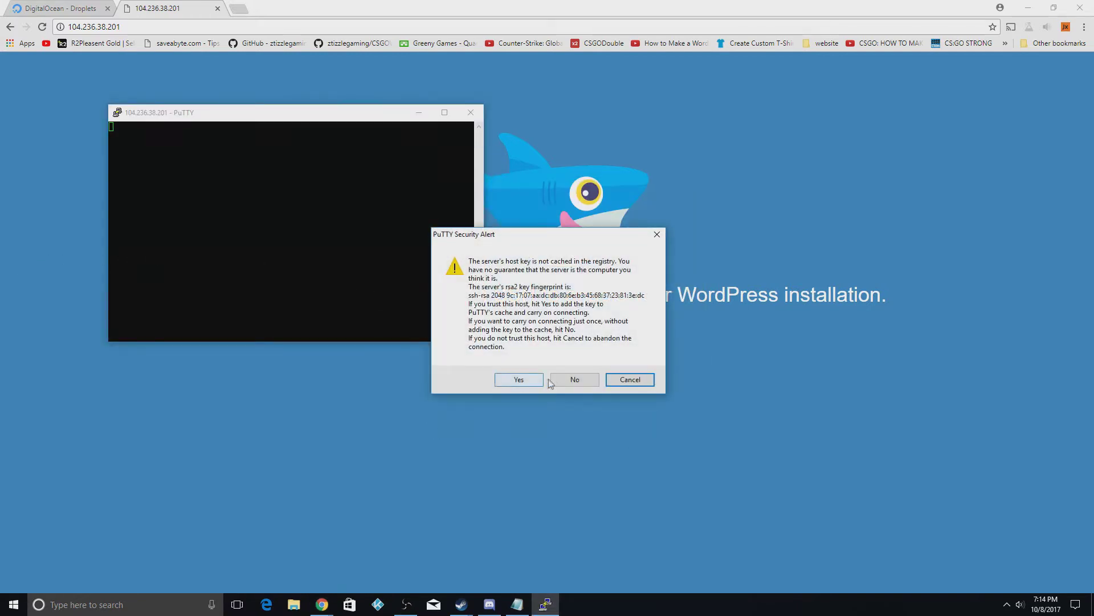
Trust the server's host key and log in as root with the root password
click(533, 380)
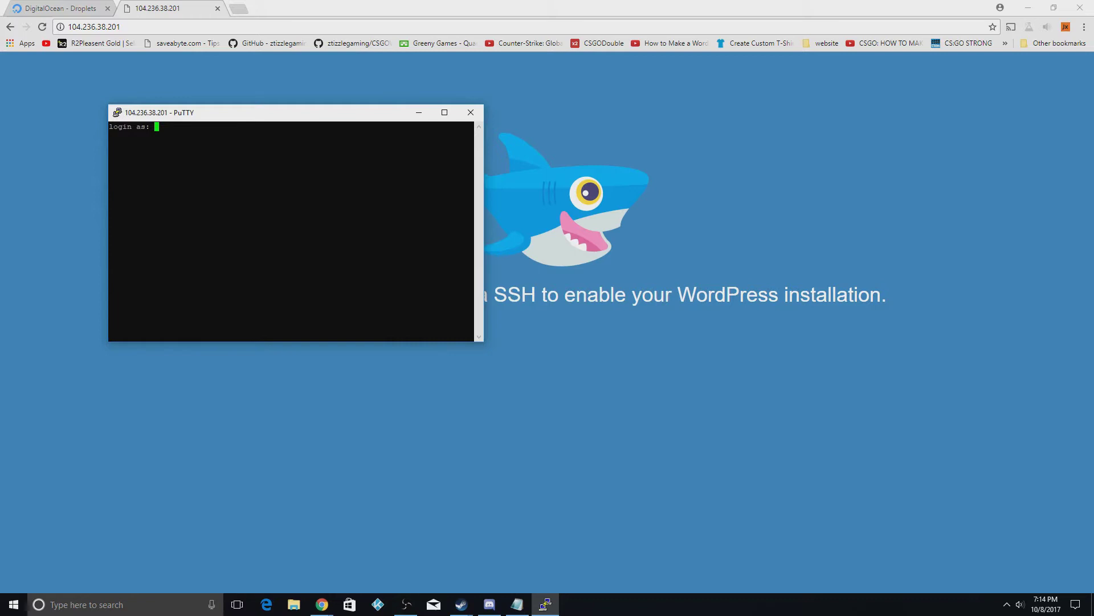
text(root)
key(Return)
key(alt+Tab)
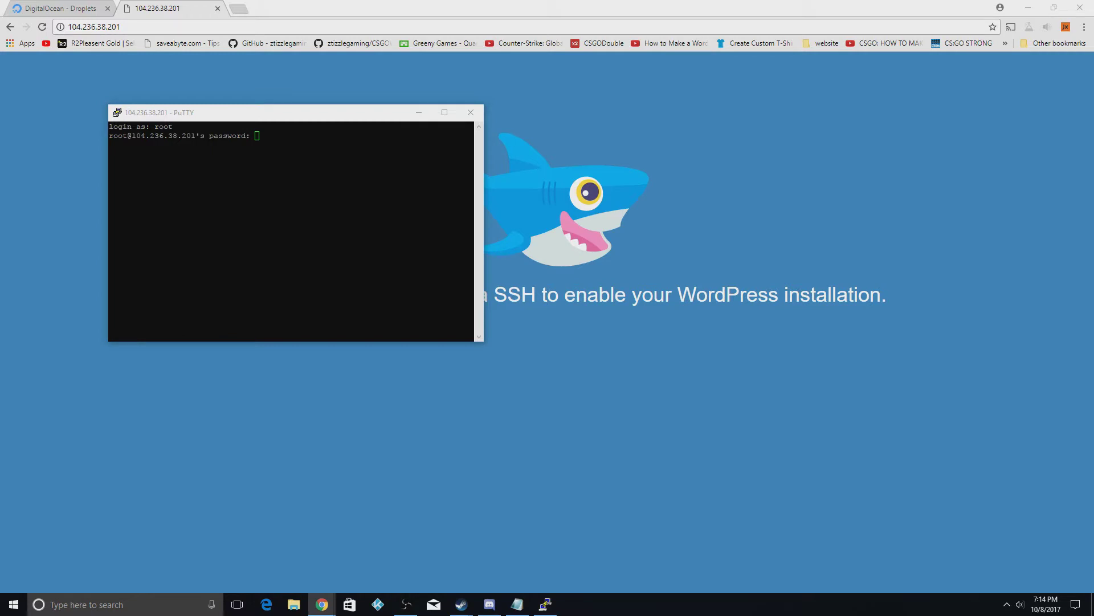
key(alt+Tab)
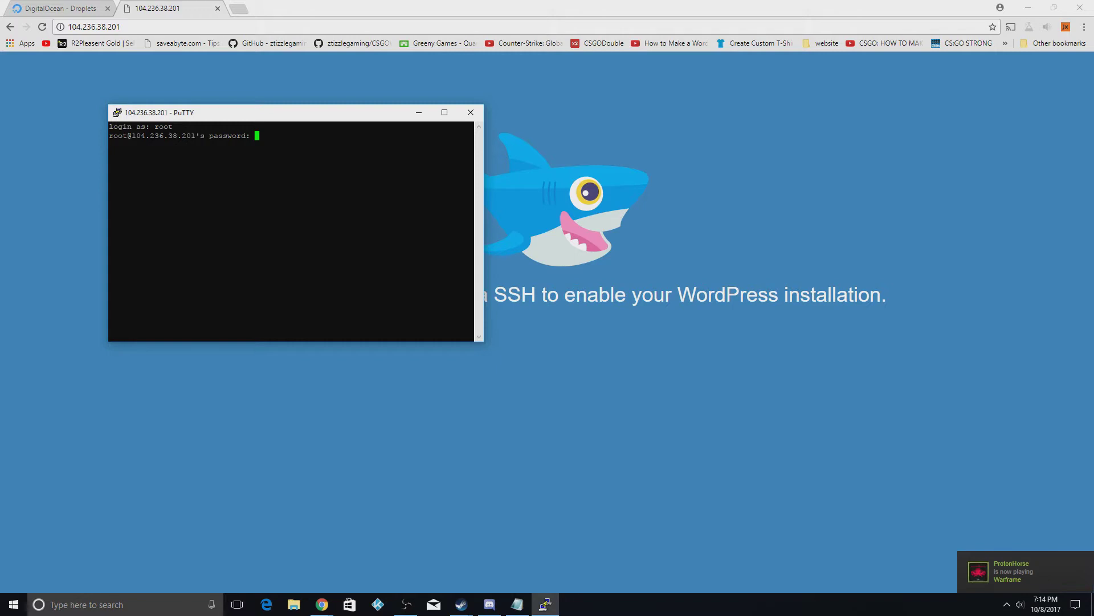
key(Return)
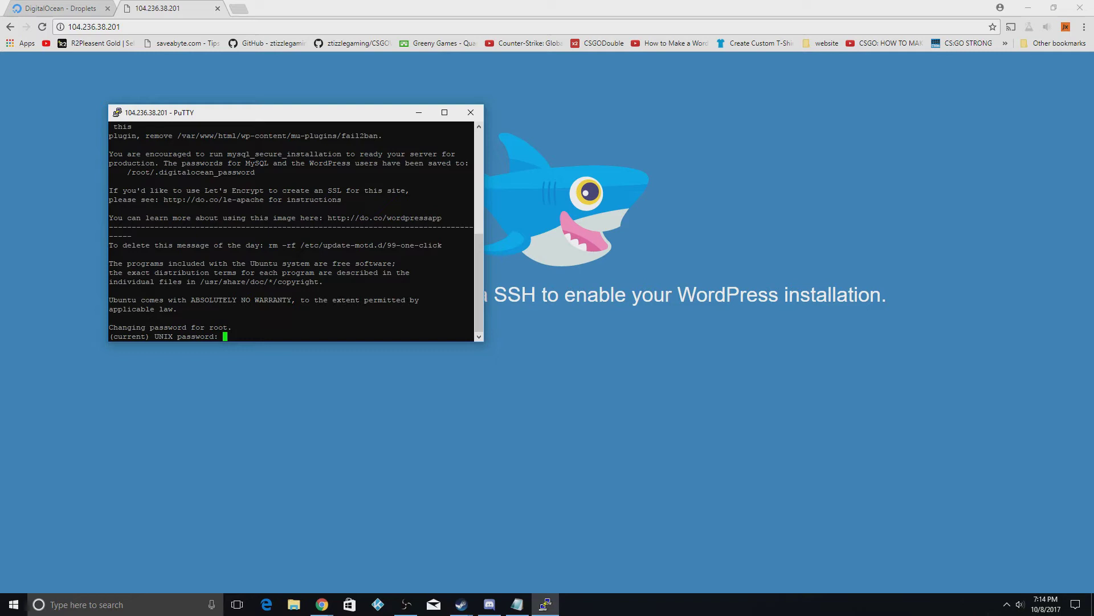
Set a new root password until WordPress is enabled, then close the PuTTY window
key(Return)
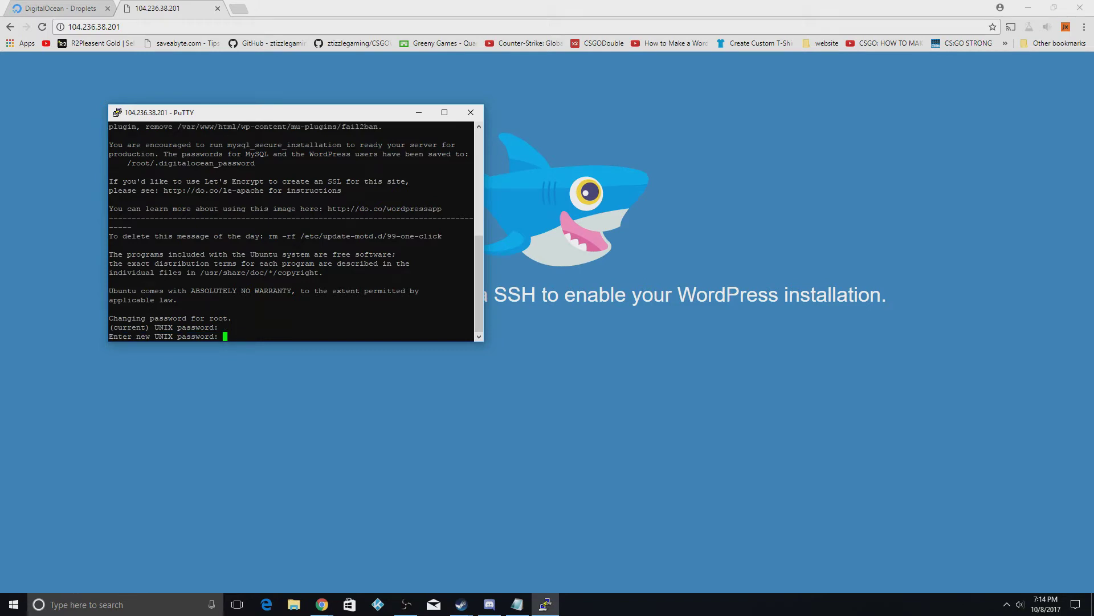
key(Return)
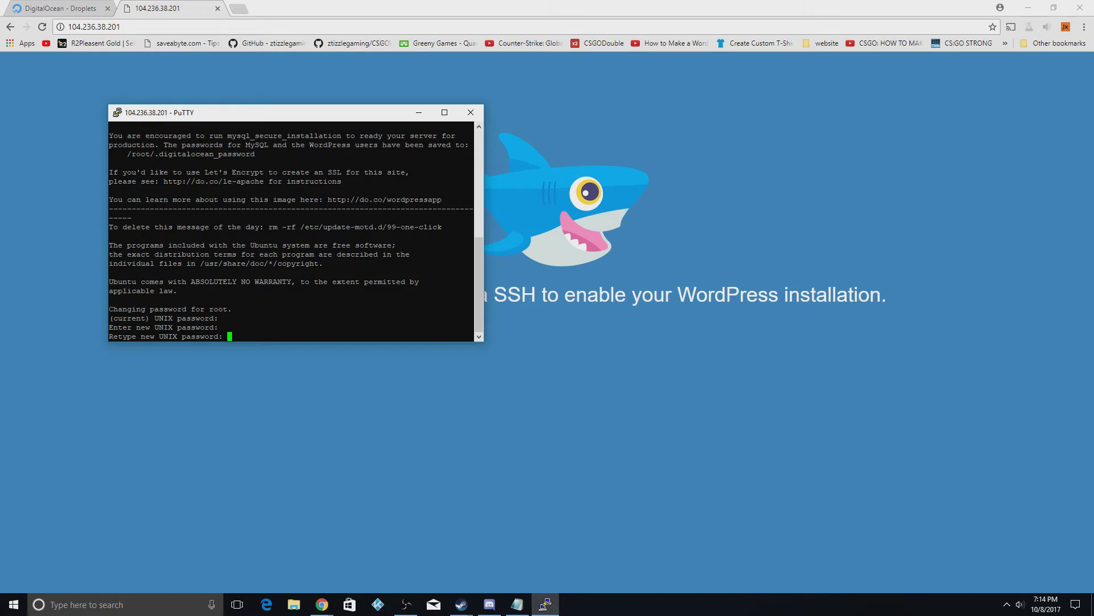
key(Return)
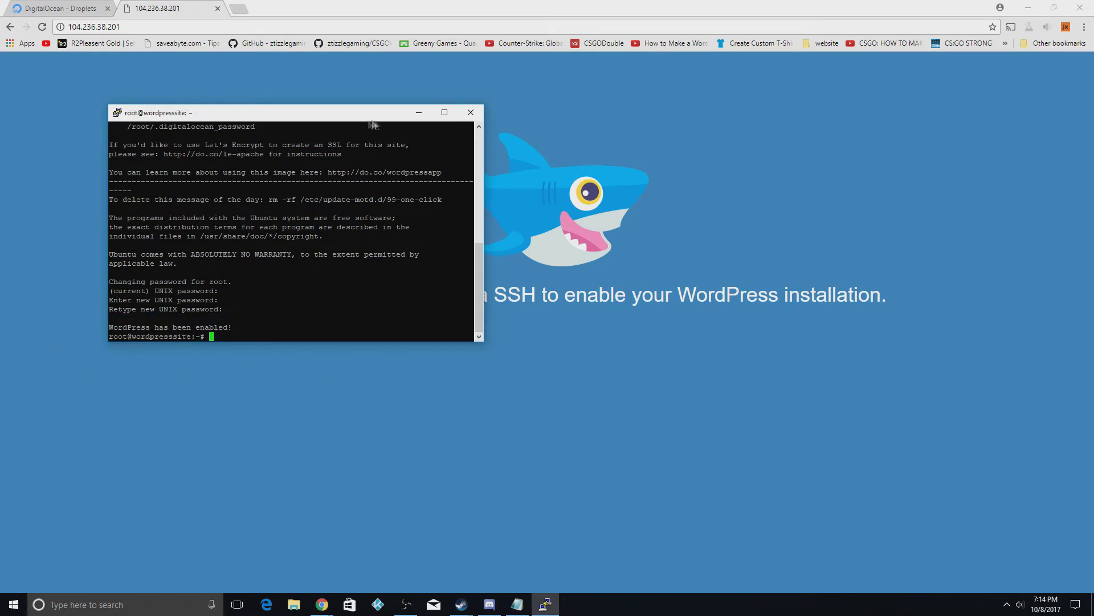
click(470, 112)
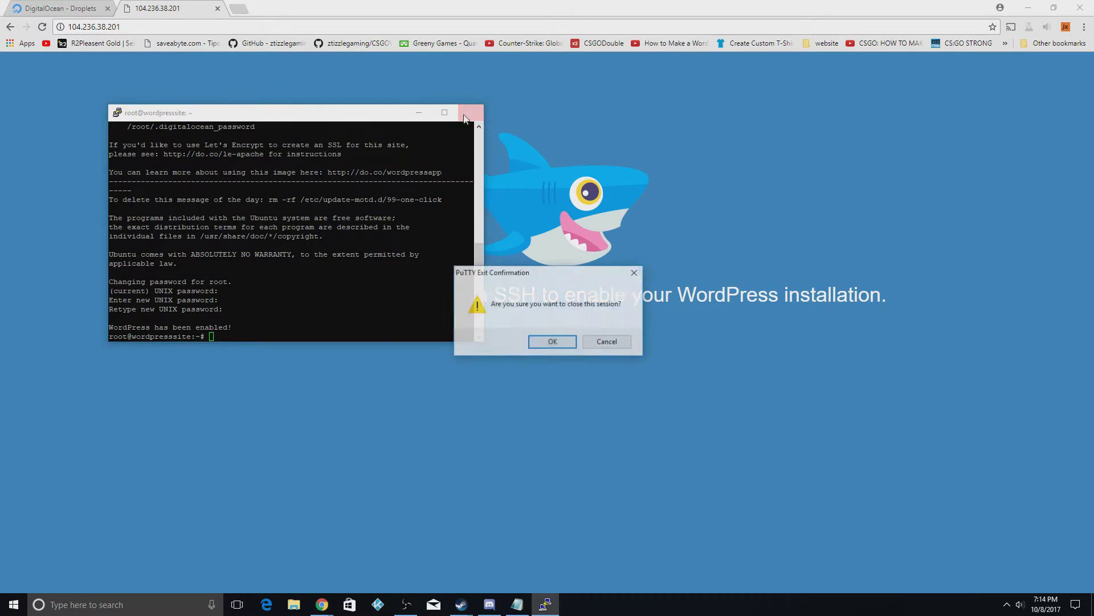
Confirm the PuTTY exit and continue the WordPress installer in English (United States)
click(553, 342)
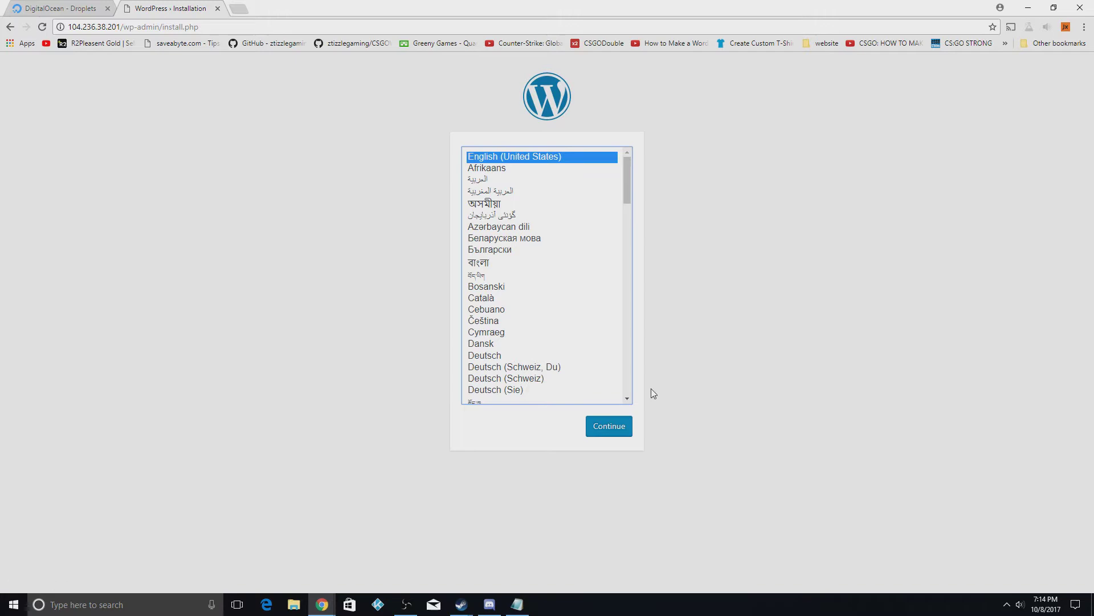
click(615, 432)
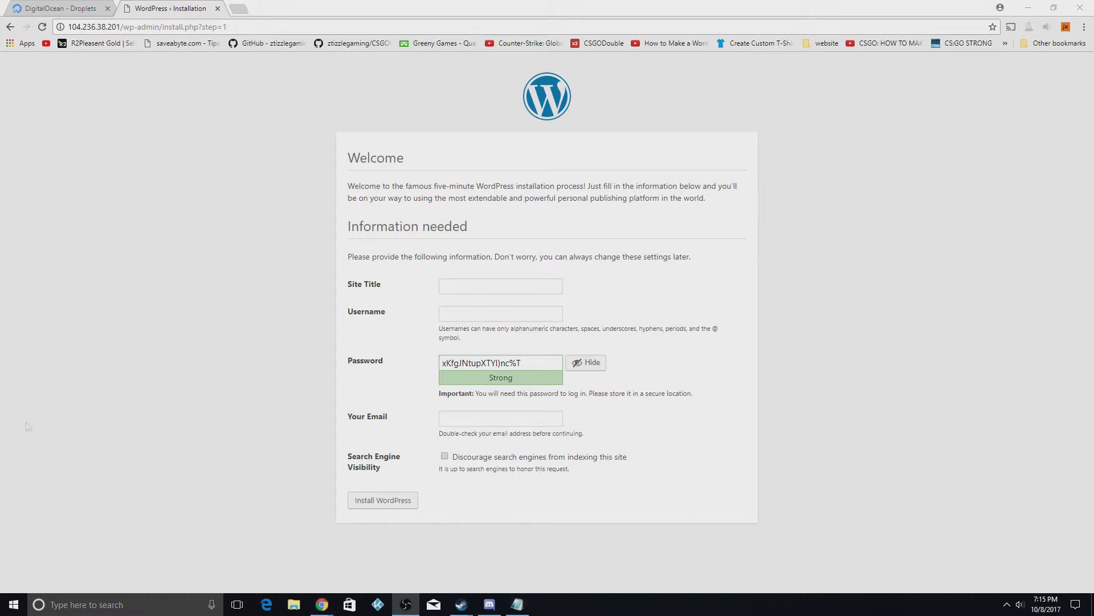
Copy the generated admin password and fill in the admin e-mail from autofill
click(458, 288)
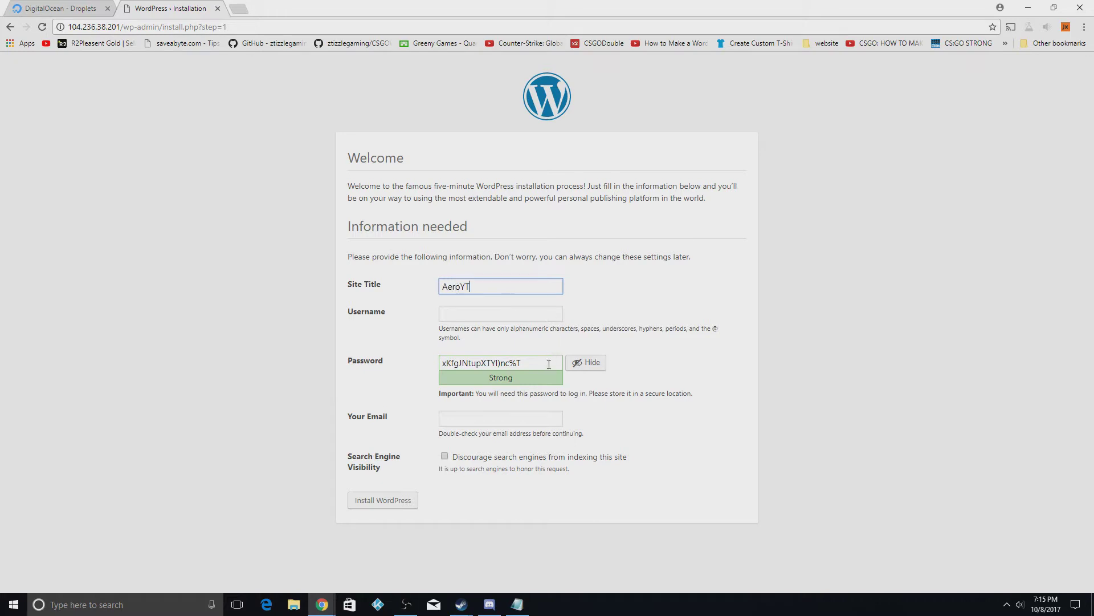
drag(547, 364, 384, 373)
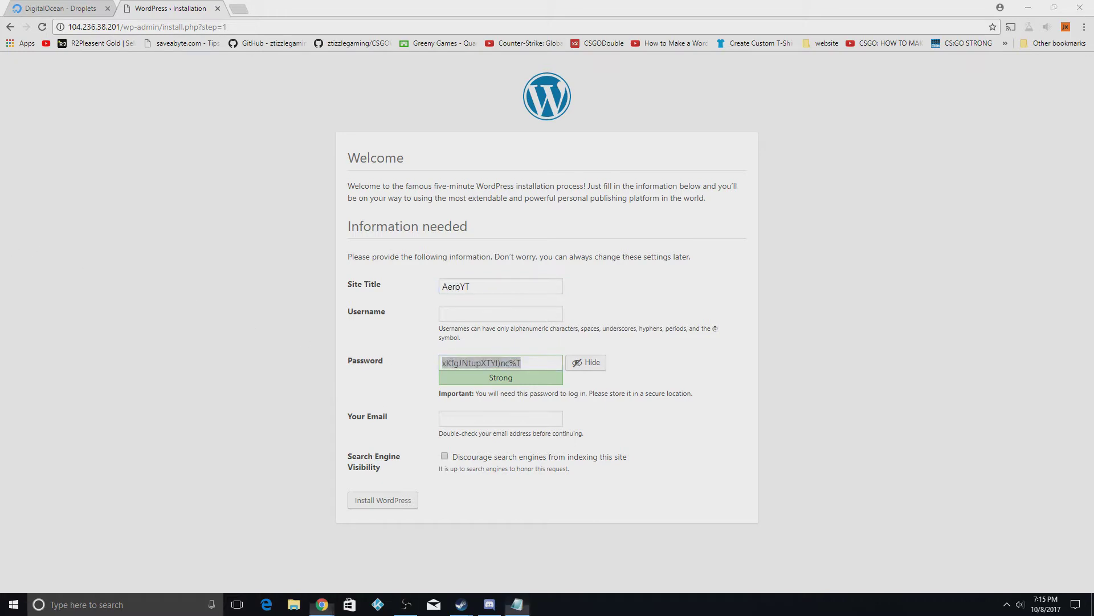
key(alt+Tab)
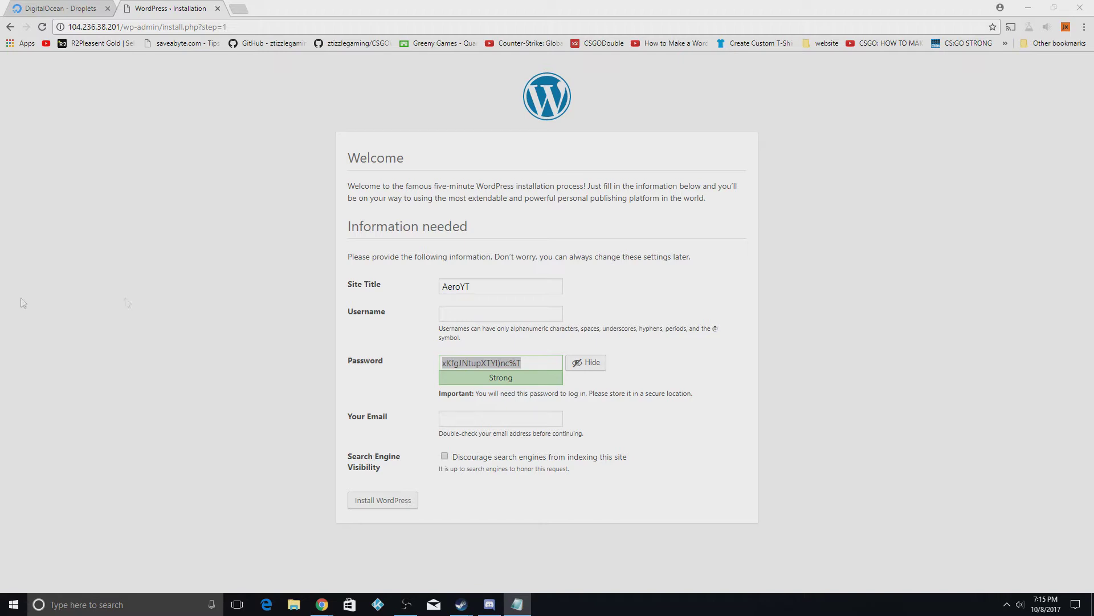
click(460, 418)
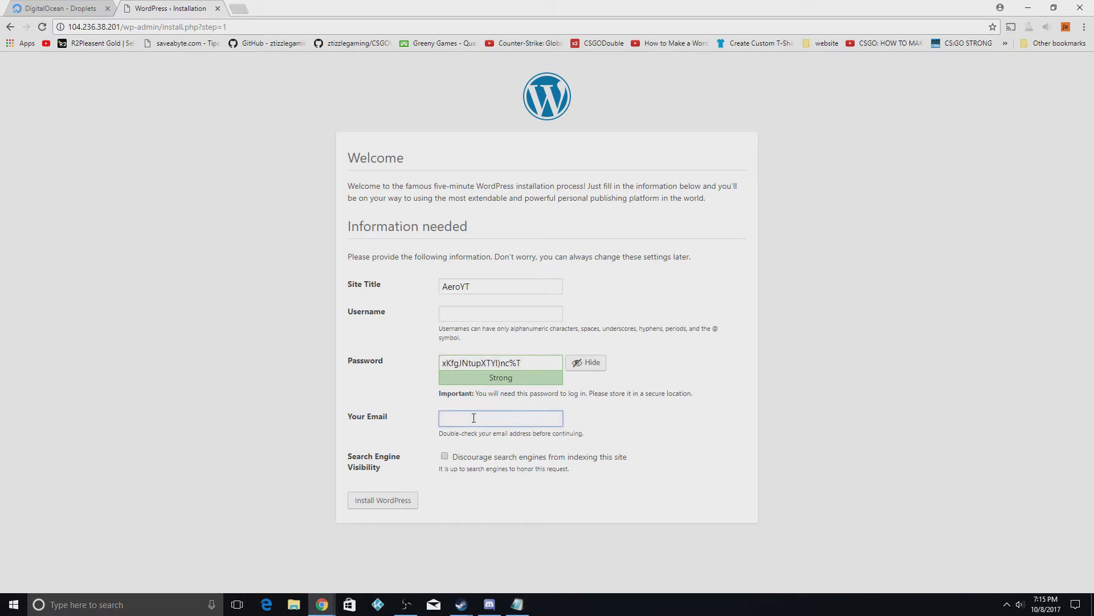
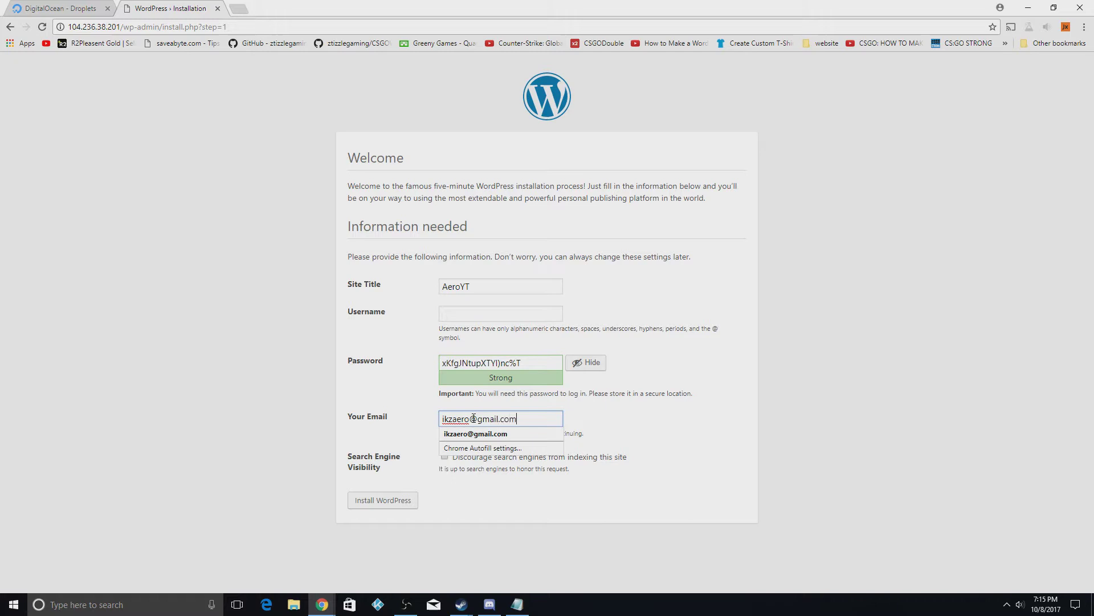
click(542, 434)
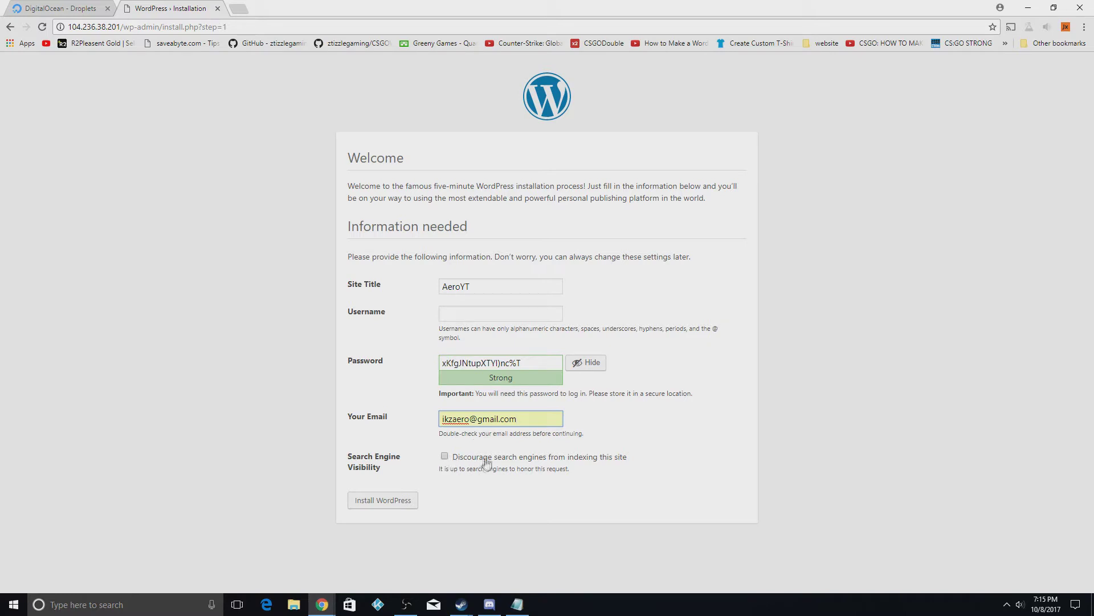
Enter the admin username, set the site title to 'AeroYT Tut', and install WordPress
click(470, 319)
text(DS)
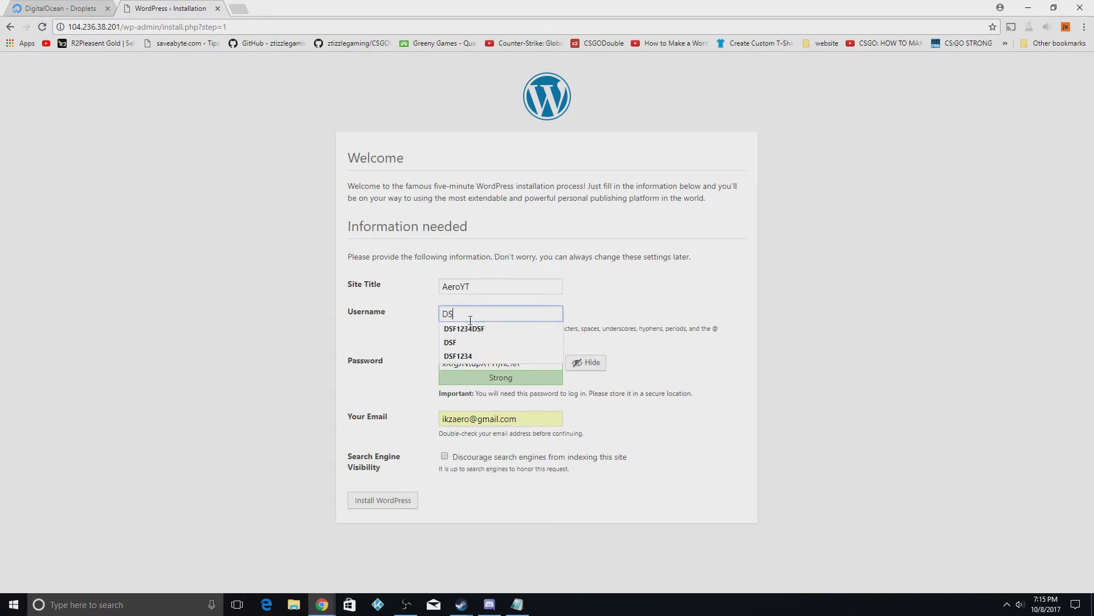
text(F)
key(BackSpace)
key(BackSpace)
key(BackSpace)
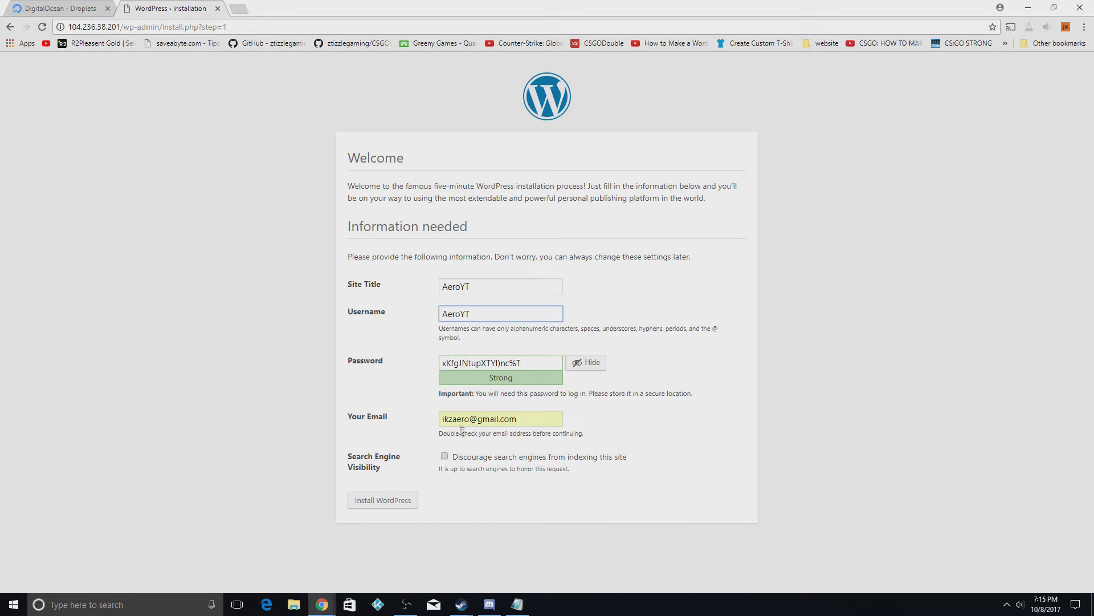
click(506, 285)
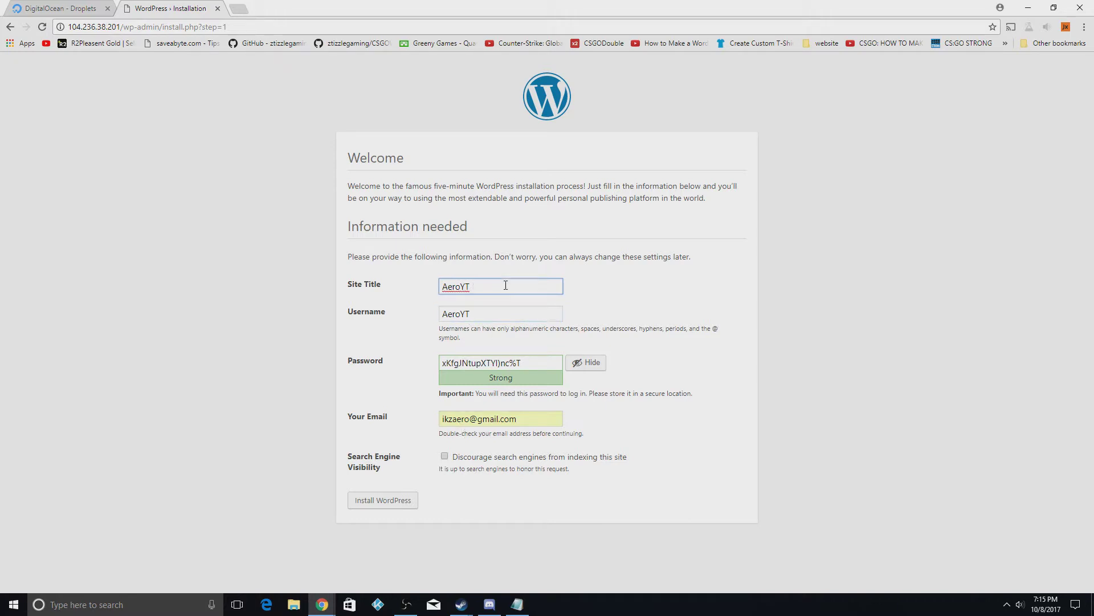
text(tut)
click(488, 466)
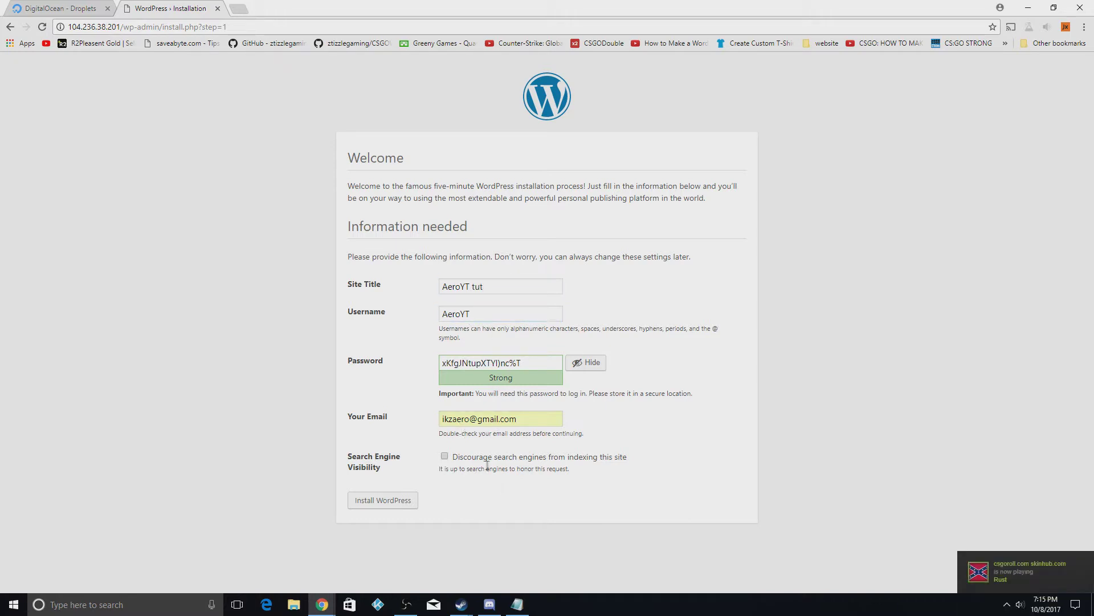
click(476, 287)
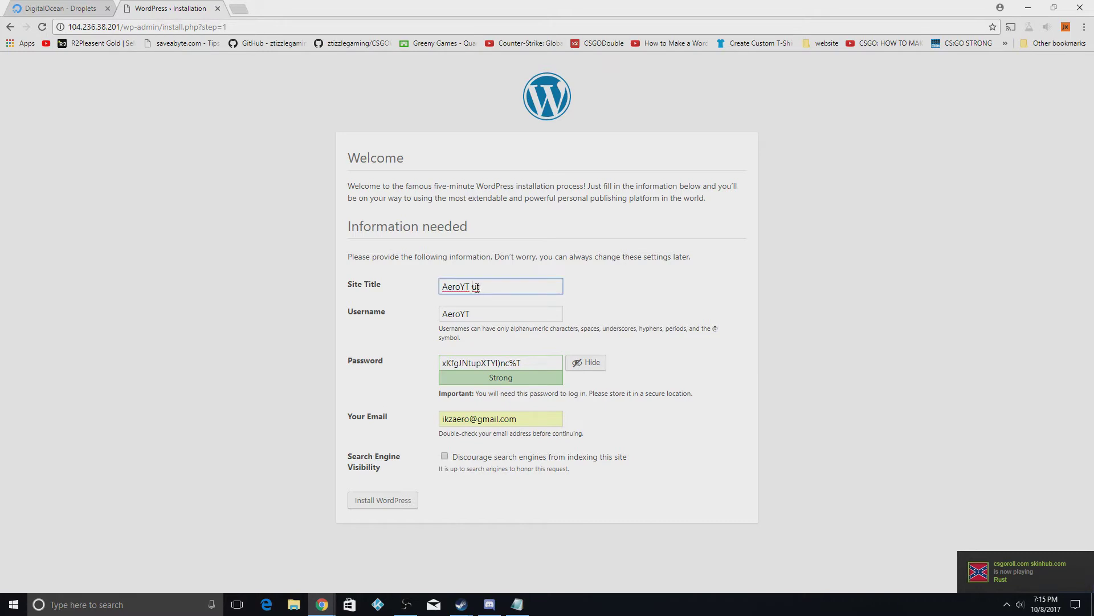
click(452, 489)
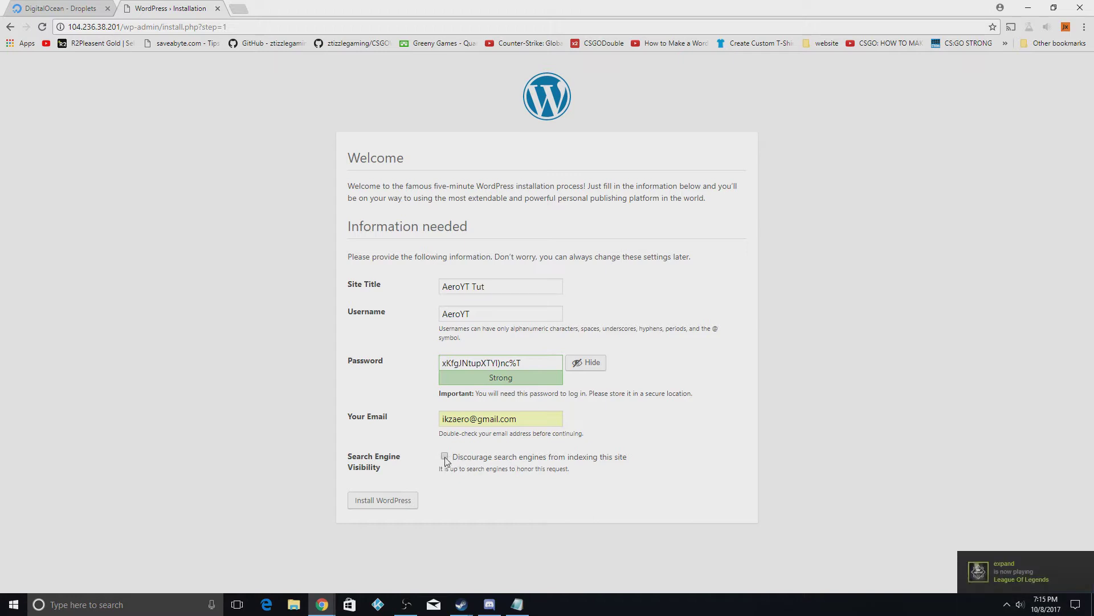
click(379, 504)
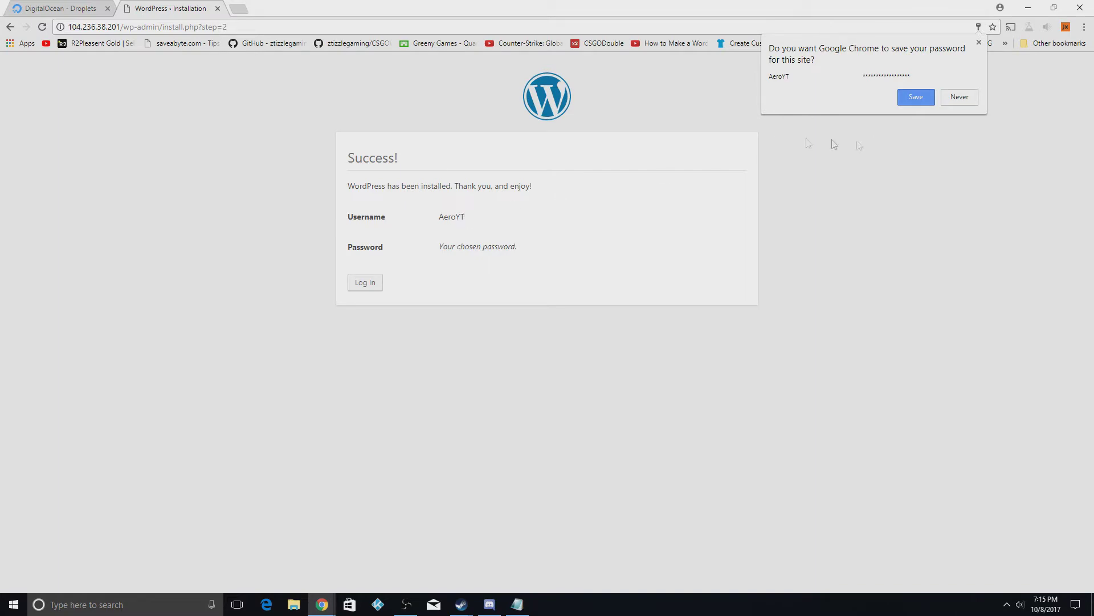
Save the admin password in Chrome and log in to the AeroYT Tut Dashboard
click(917, 97)
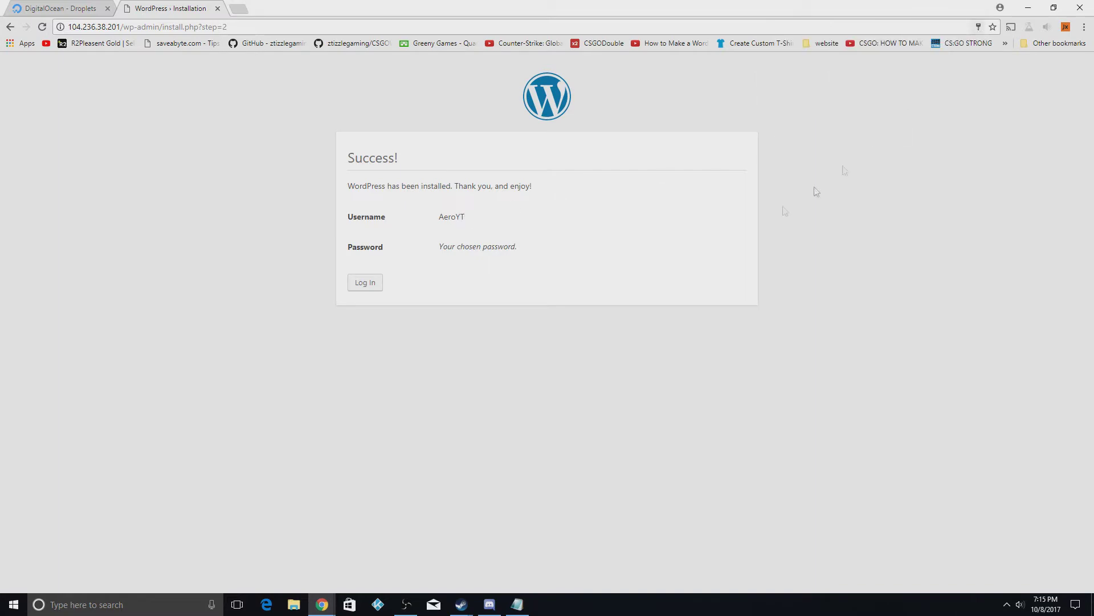
click(366, 285)
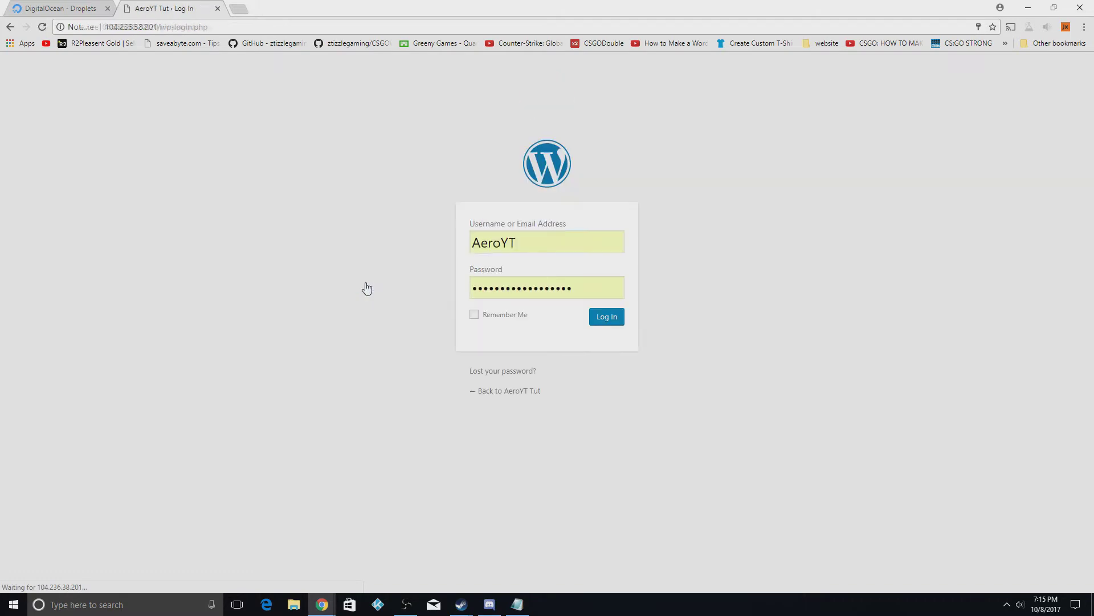
click(610, 318)
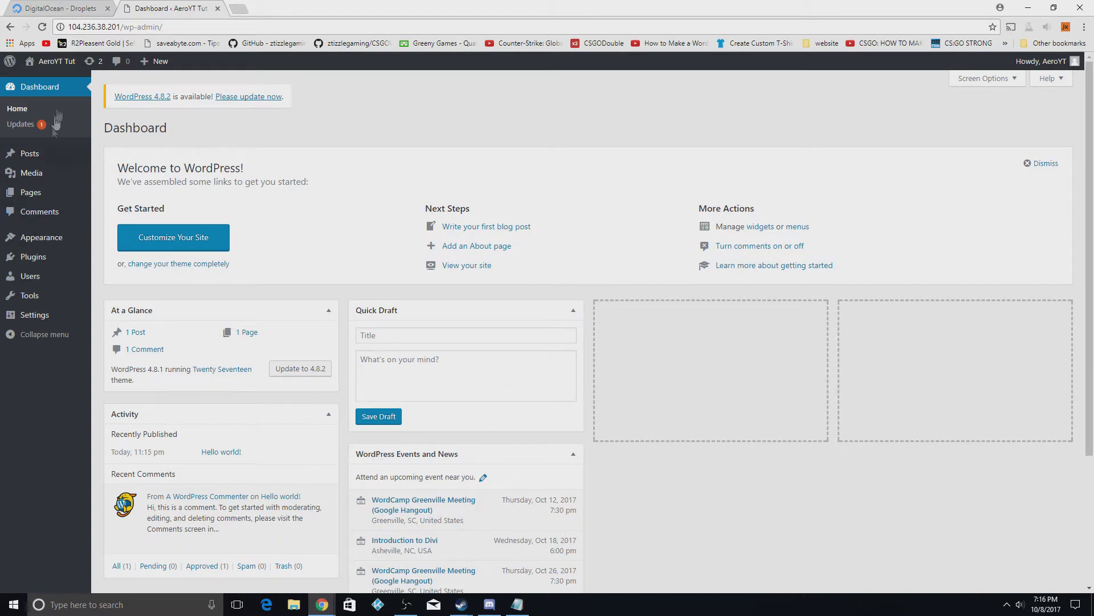
Update the Akismet Anti-Spam plugin, select the sample comment, then go back to the Dashboard
click(90, 65)
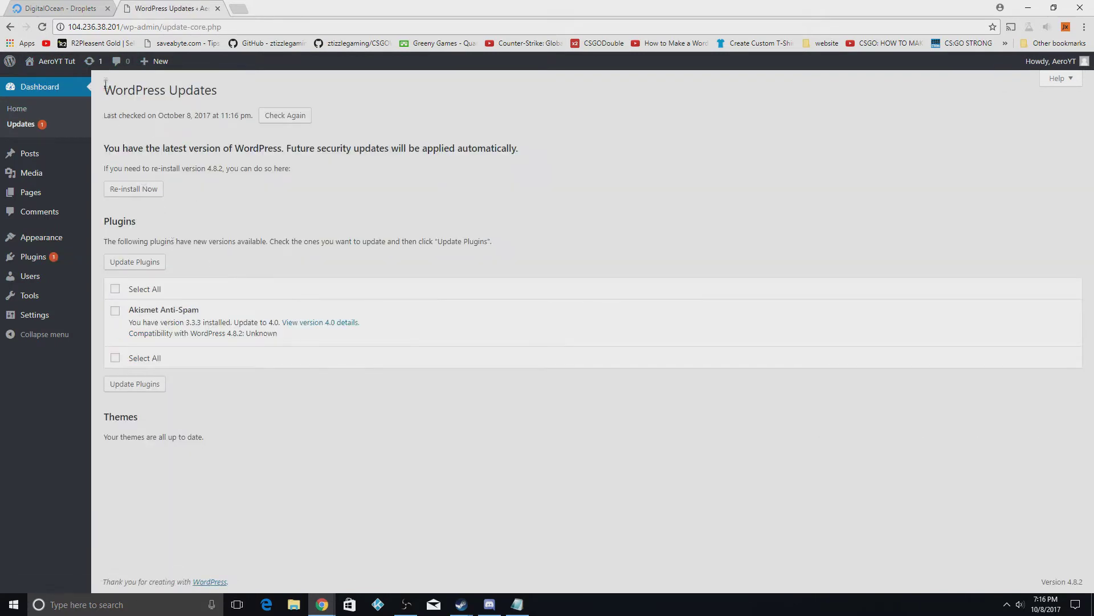
click(135, 262)
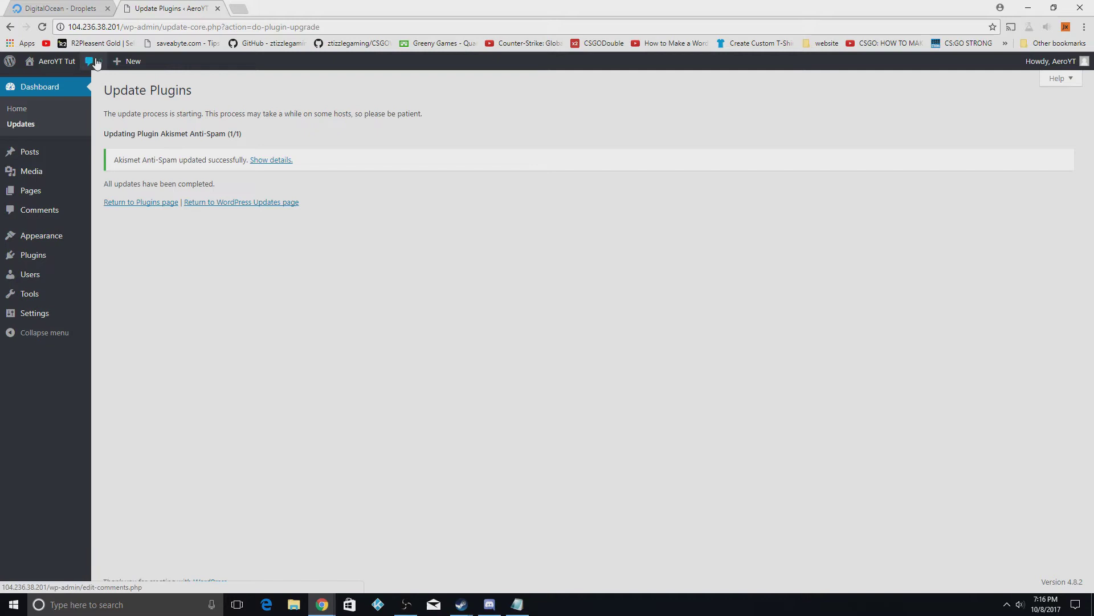
click(94, 62)
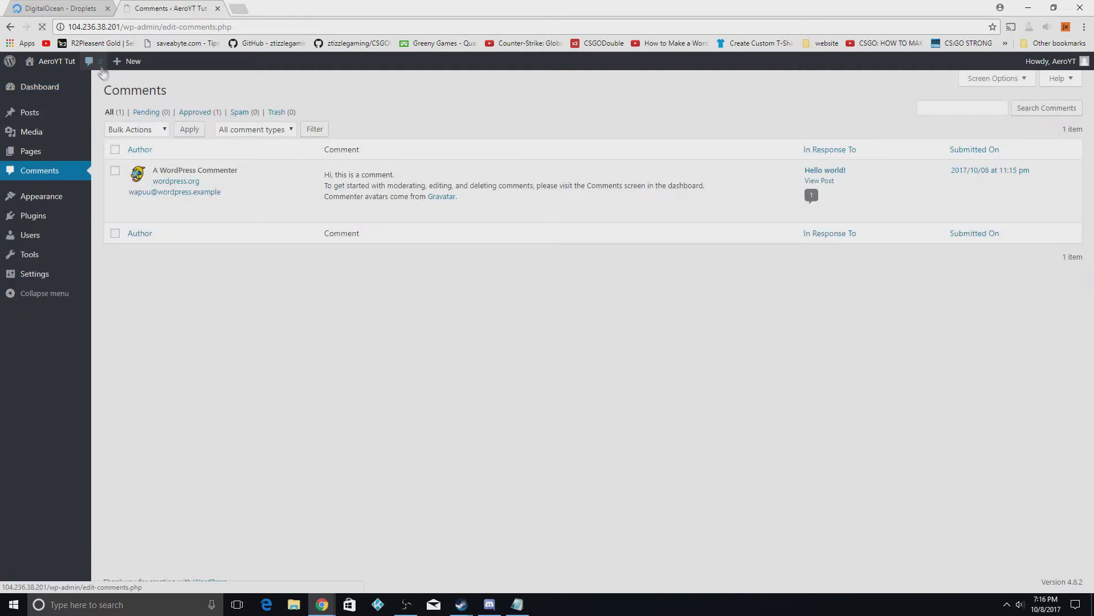
click(115, 170)
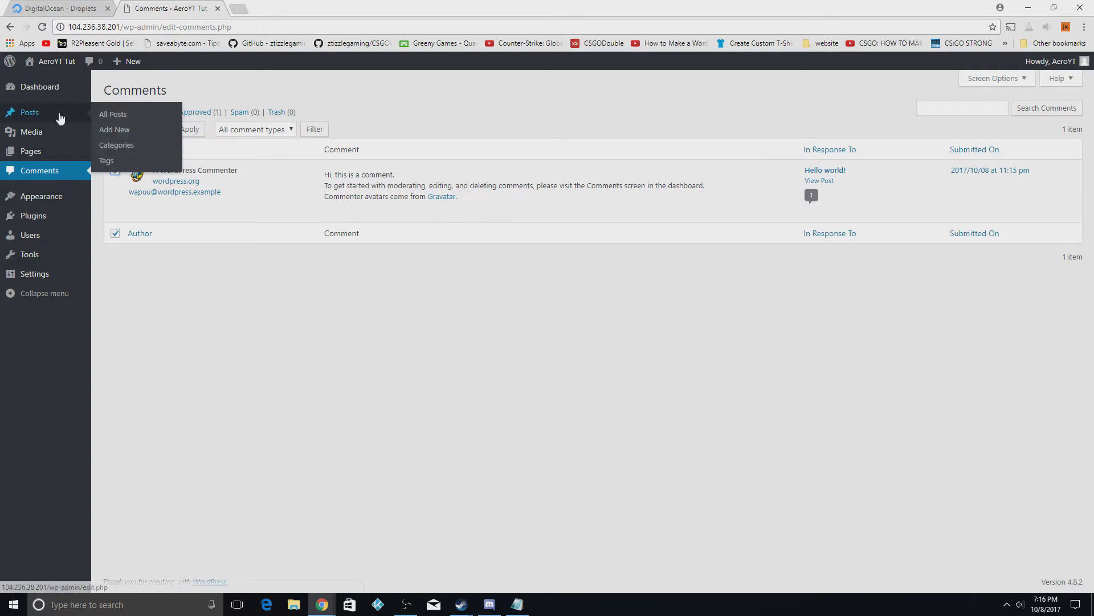
click(39, 87)
mouse_move(70, 242)
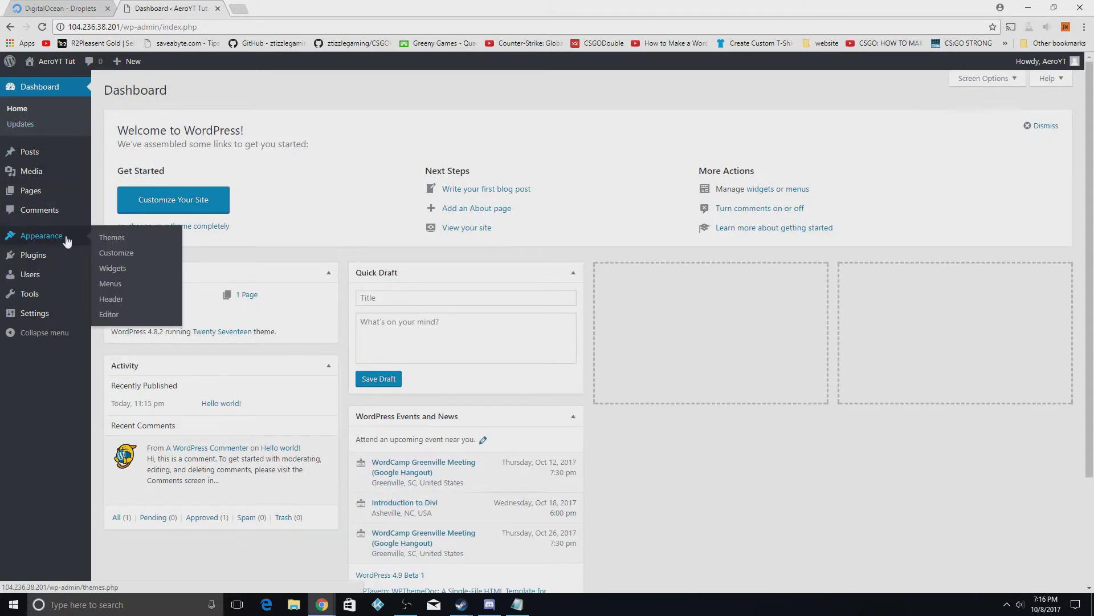
Open the installed themes list and open the site's front page in a new tab
click(105, 238)
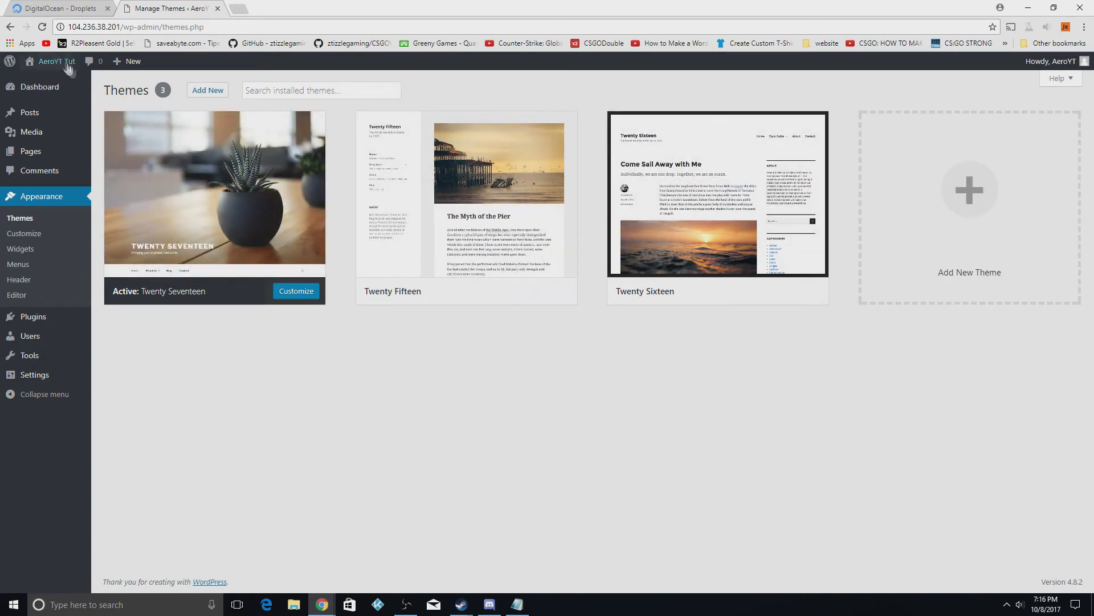
mouse_move(54, 62)
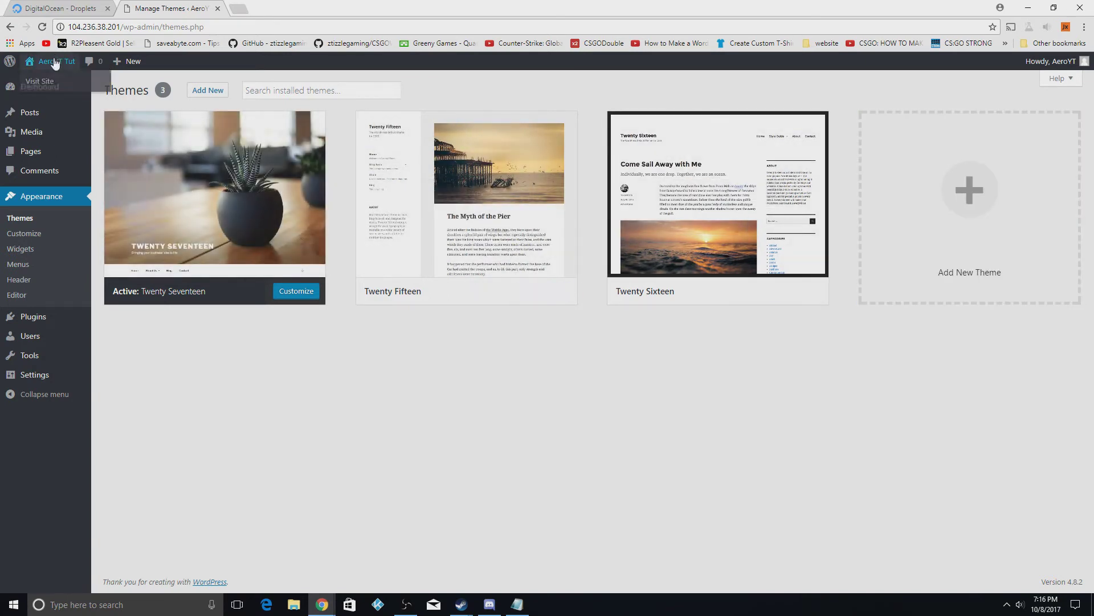
right_click(40, 90)
click(63, 96)
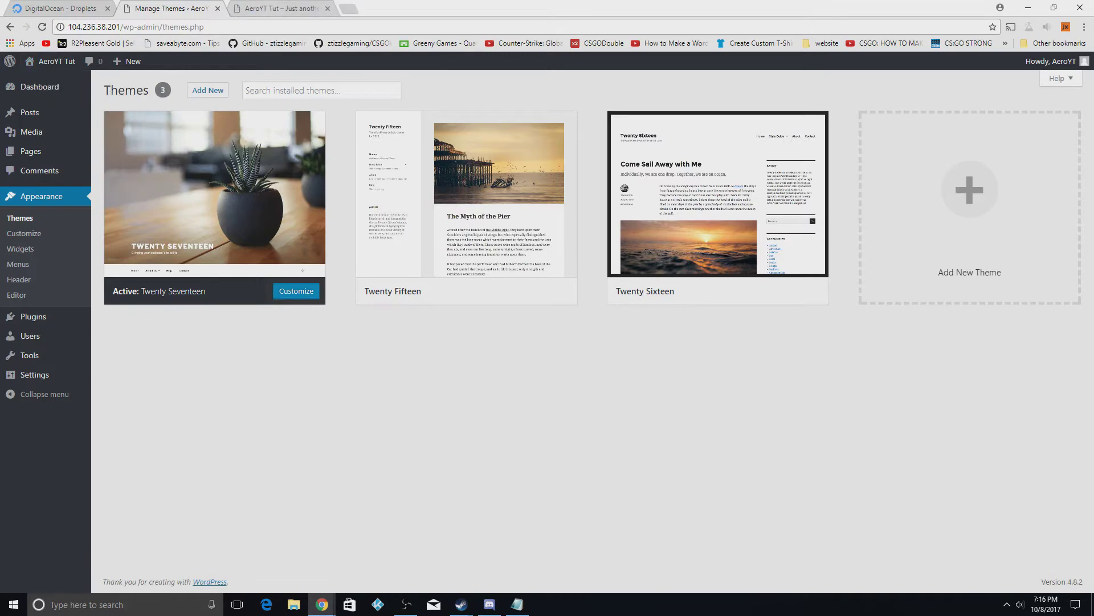
Scroll through the live Twenty Seventeen front page, then return to the themes page
click(281, 8)
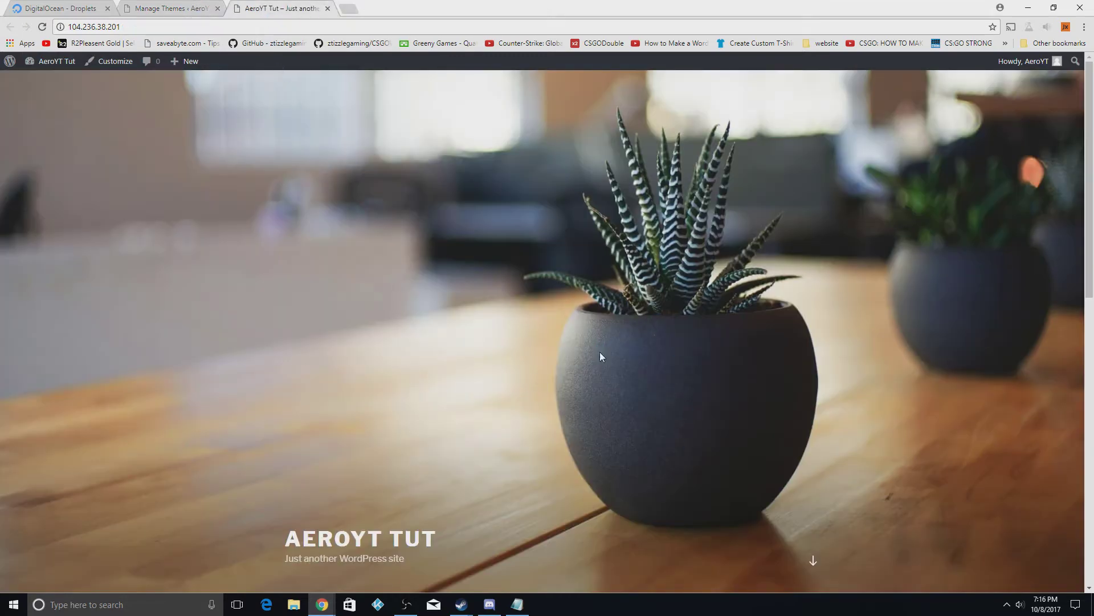
scroll(596, 358, down, 5)
scroll(584, 360, up, 5)
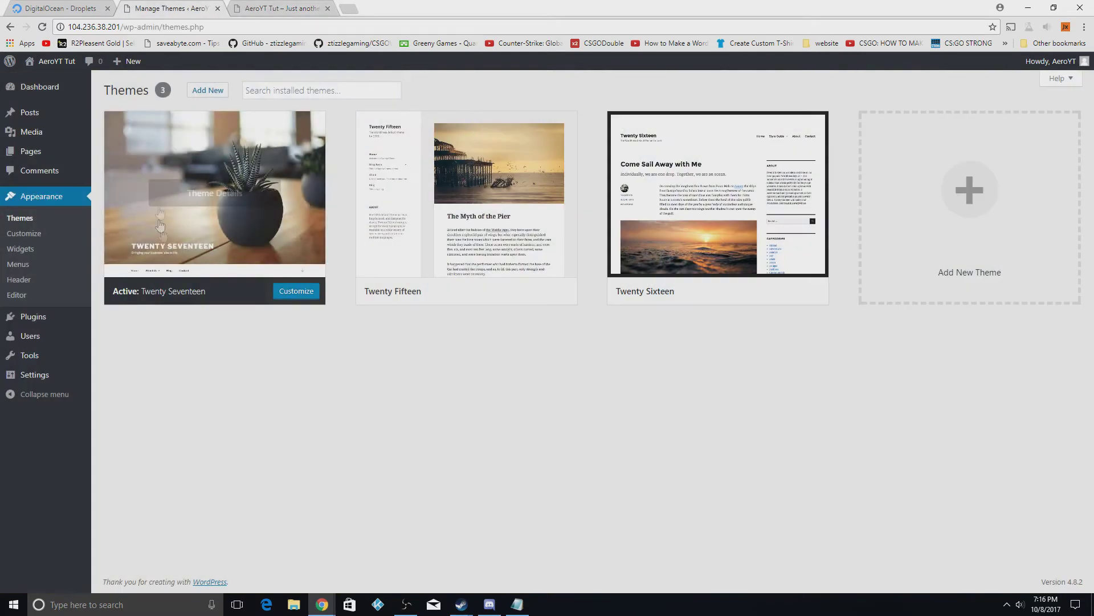
click(169, 8)
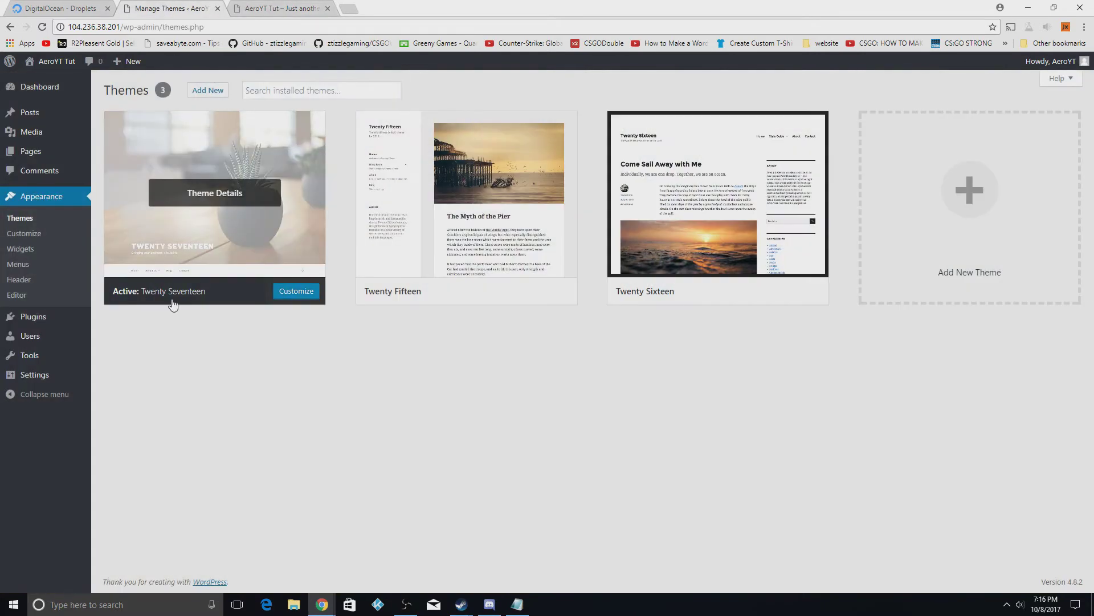
click(280, 8)
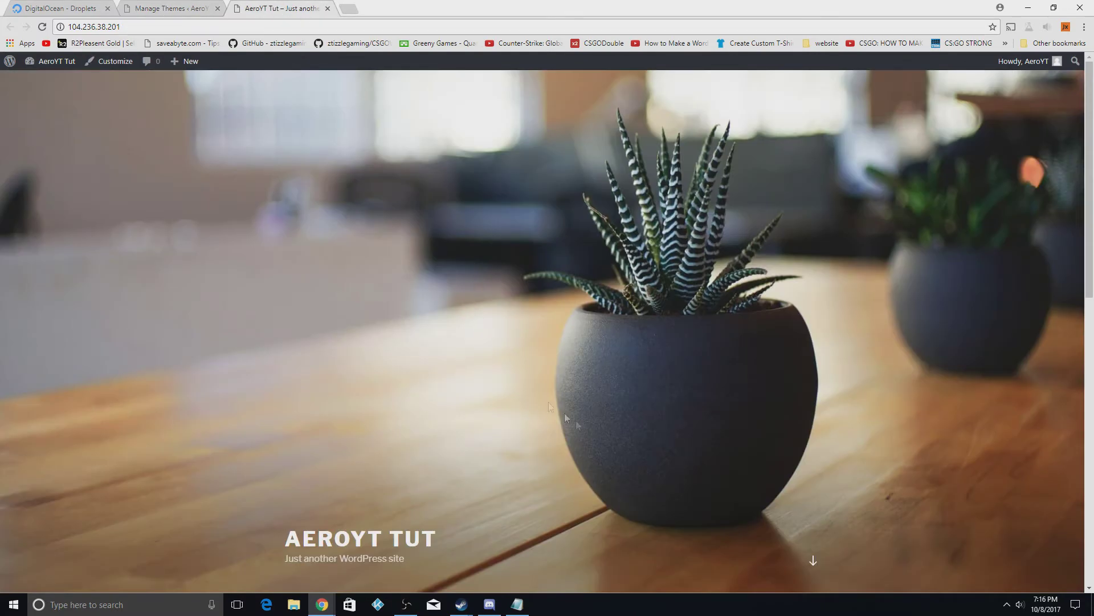
scroll(654, 504, down, 5)
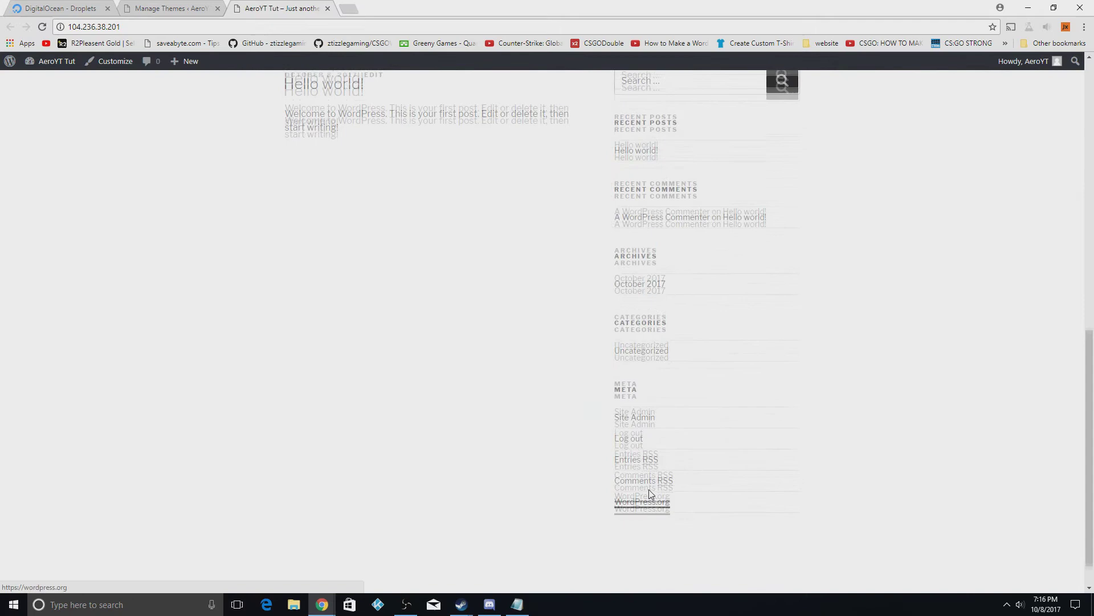
scroll(651, 493, up, 5)
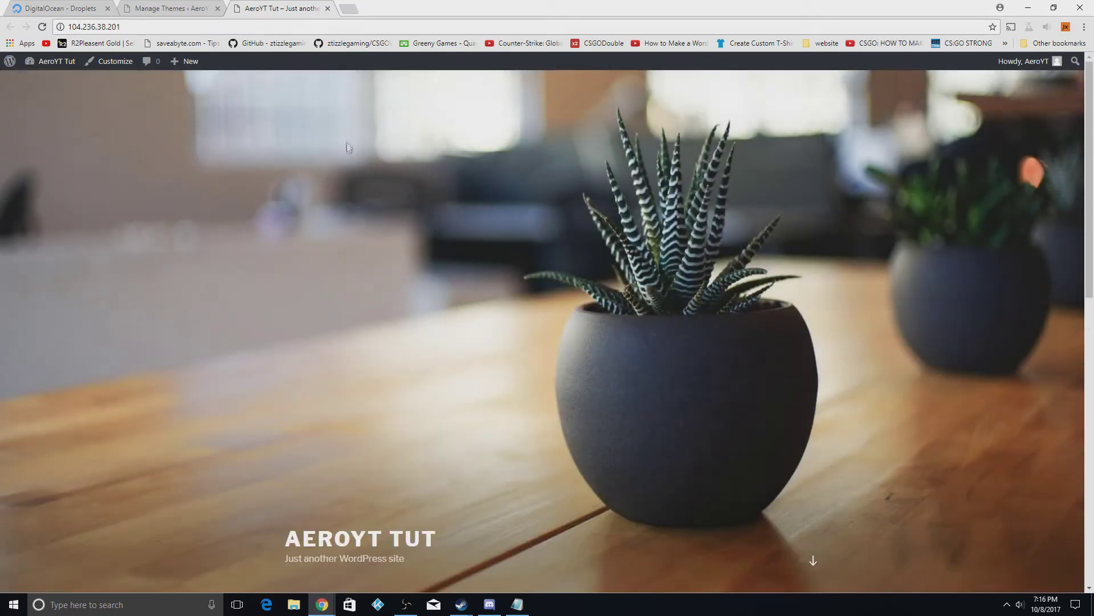
click(156, 6)
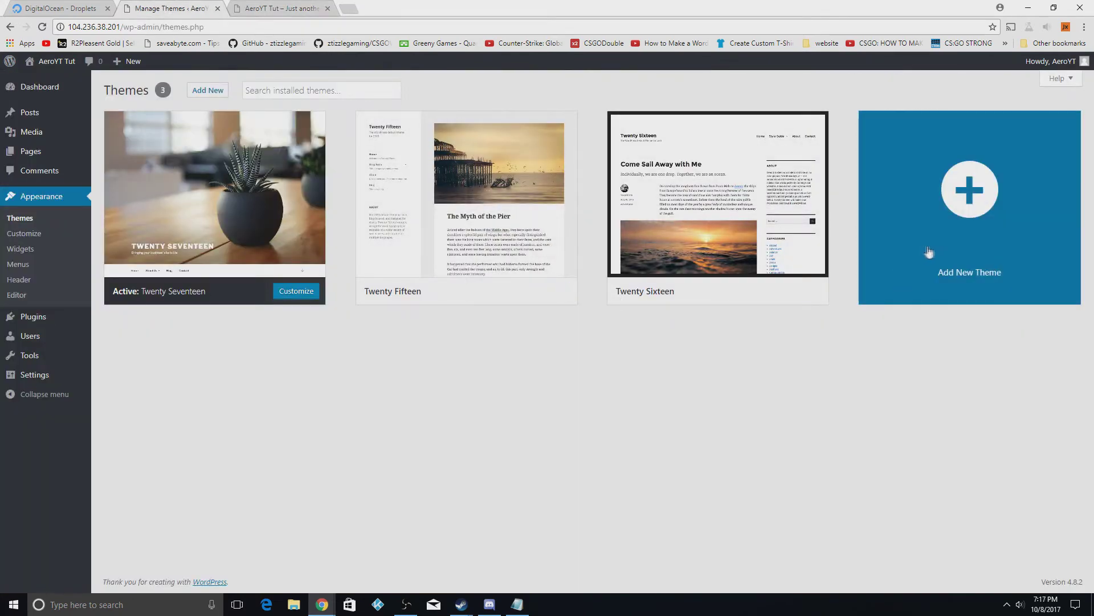
Go to Add New Theme and scroll through the Featured themes
click(957, 231)
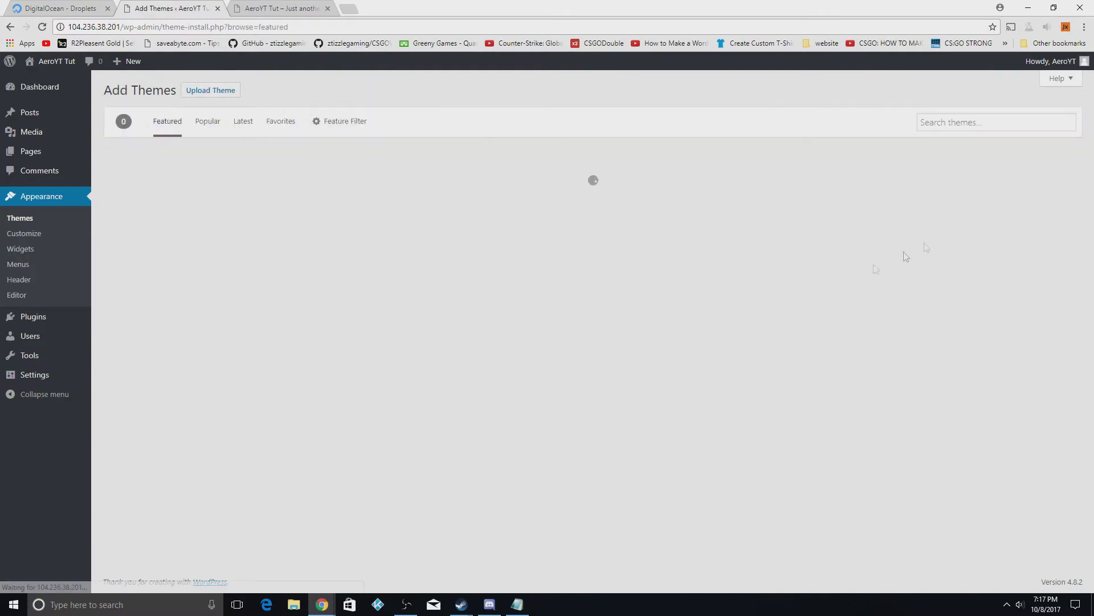
scroll(274, 342, down, 4)
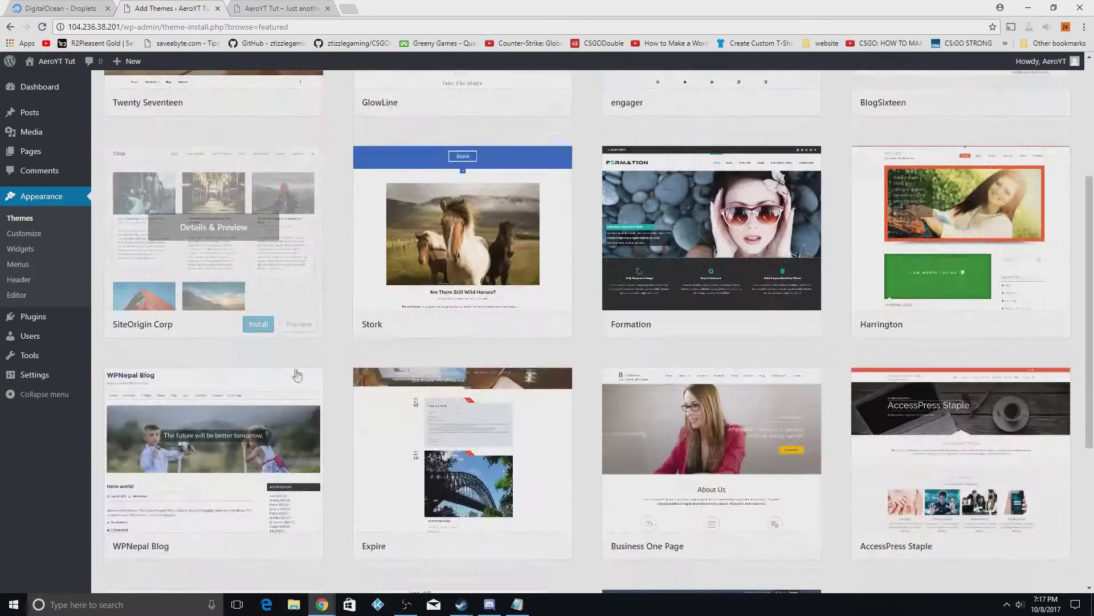
scroll(296, 375, down, 5)
scroll(298, 316, up, 9)
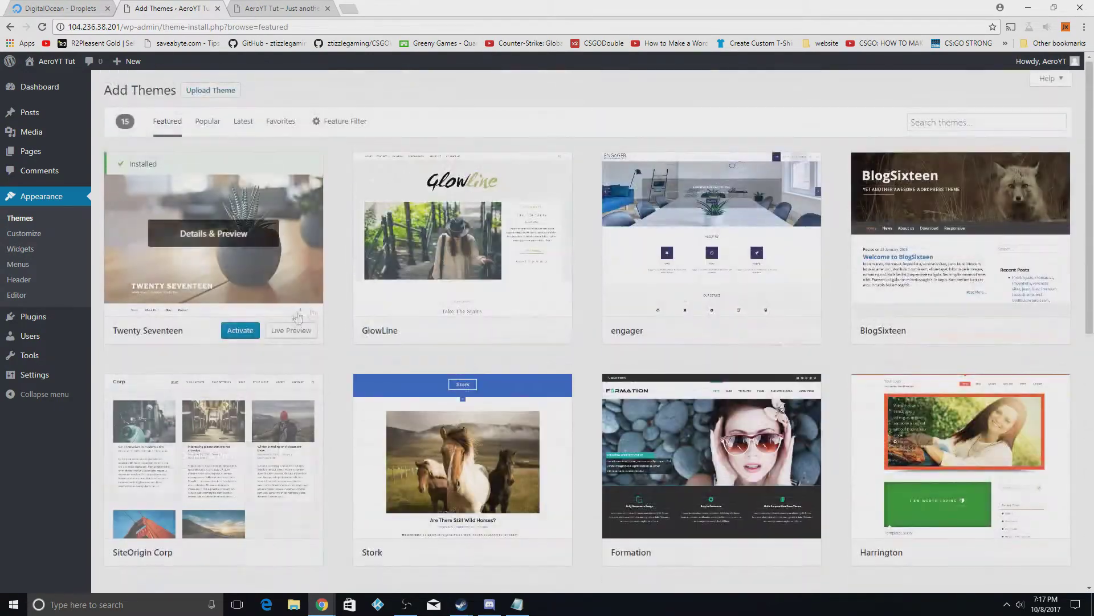
Browse the Popular themes, then search themes for 'bizlight'
click(207, 122)
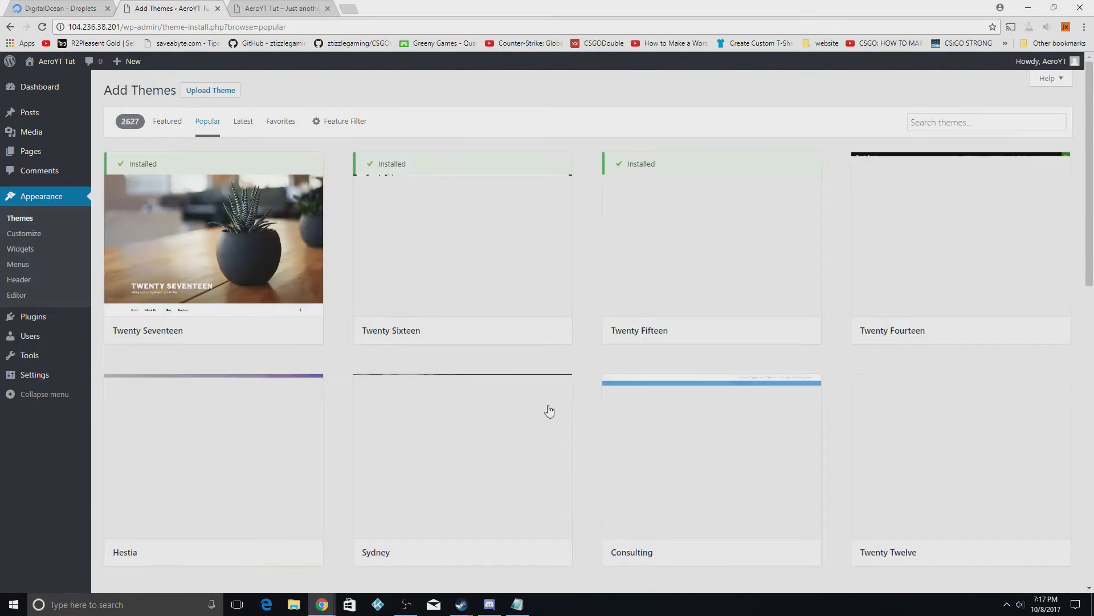
scroll(533, 414, down, 5)
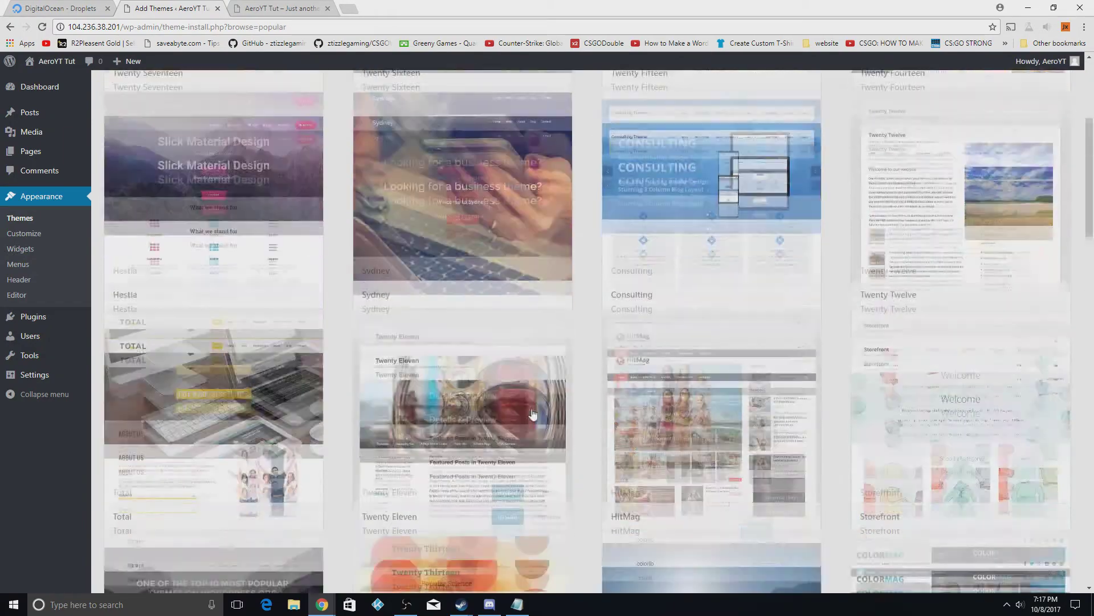
scroll(533, 414, down, 20)
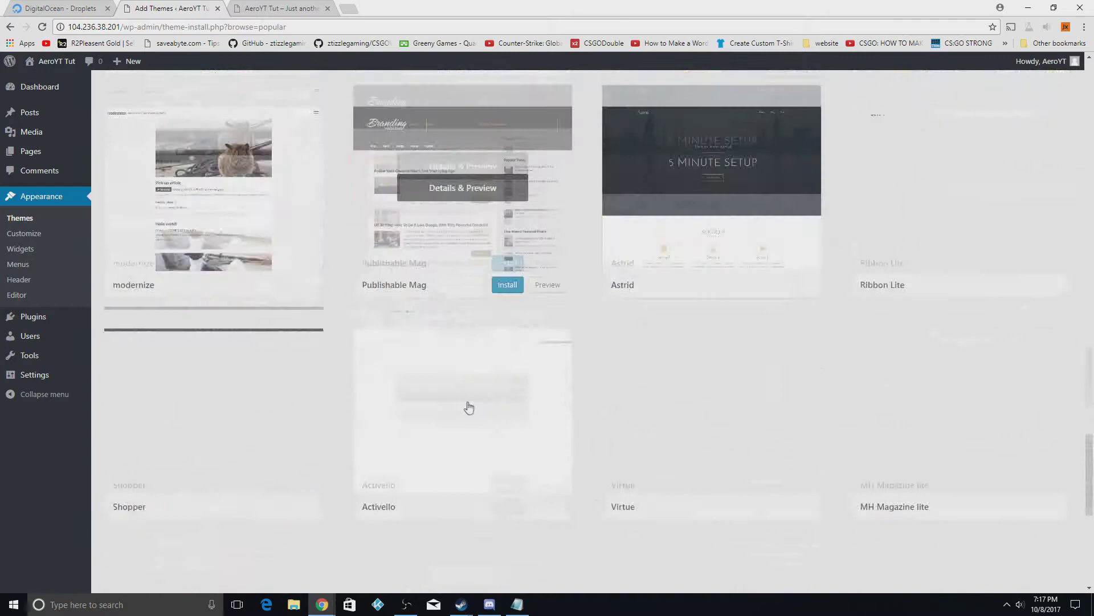
scroll(468, 407, up, 15)
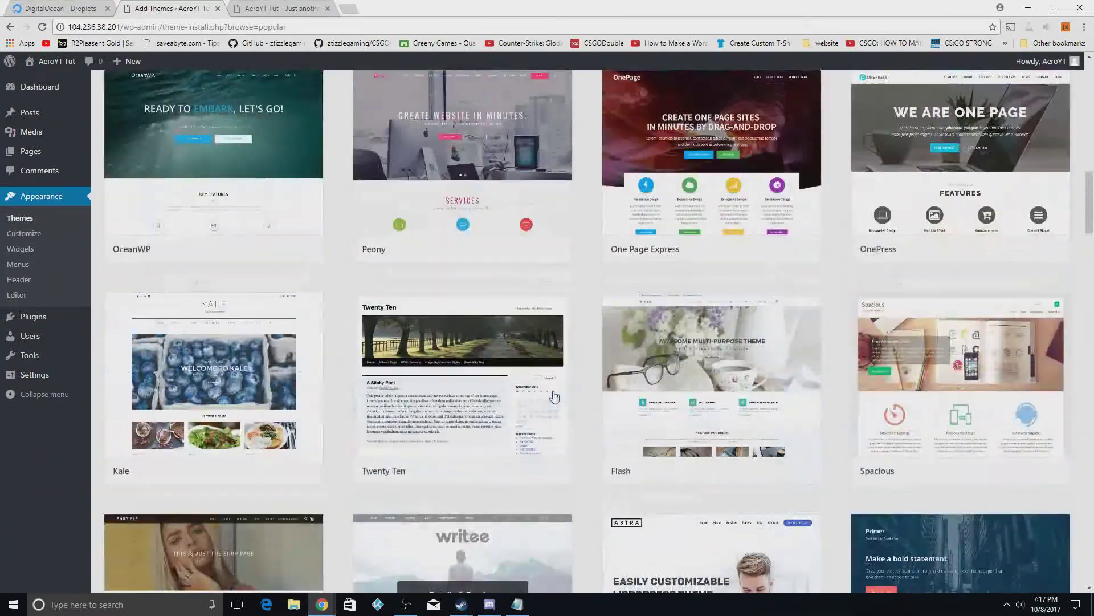
scroll(554, 396, up, 10)
click(938, 121)
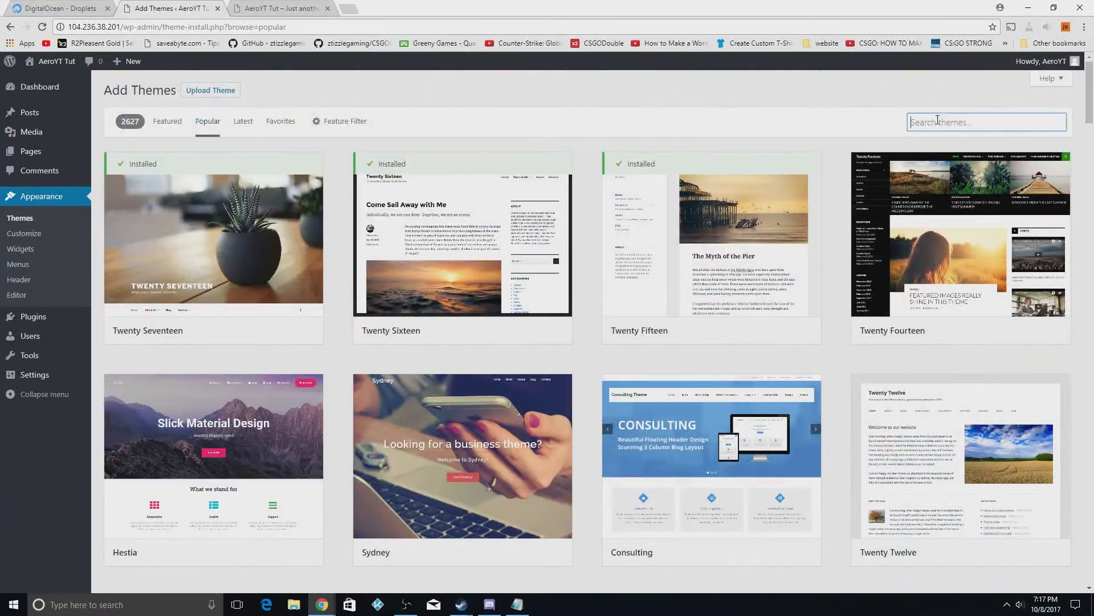
text(bizligh)
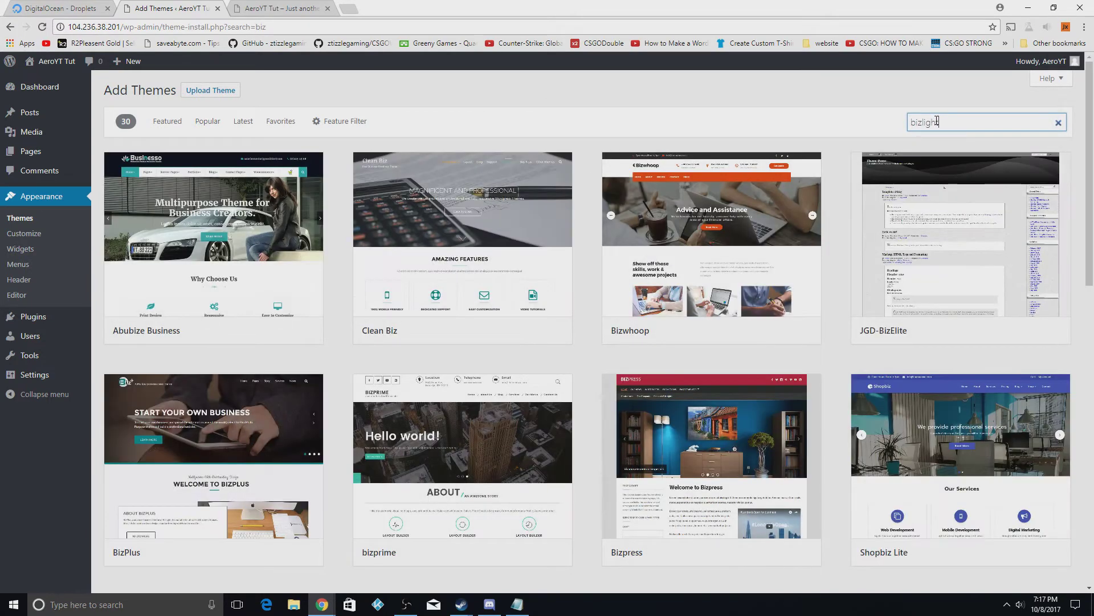
text(t)
Install the Bizlight theme and activate it
mouse_move(254, 243)
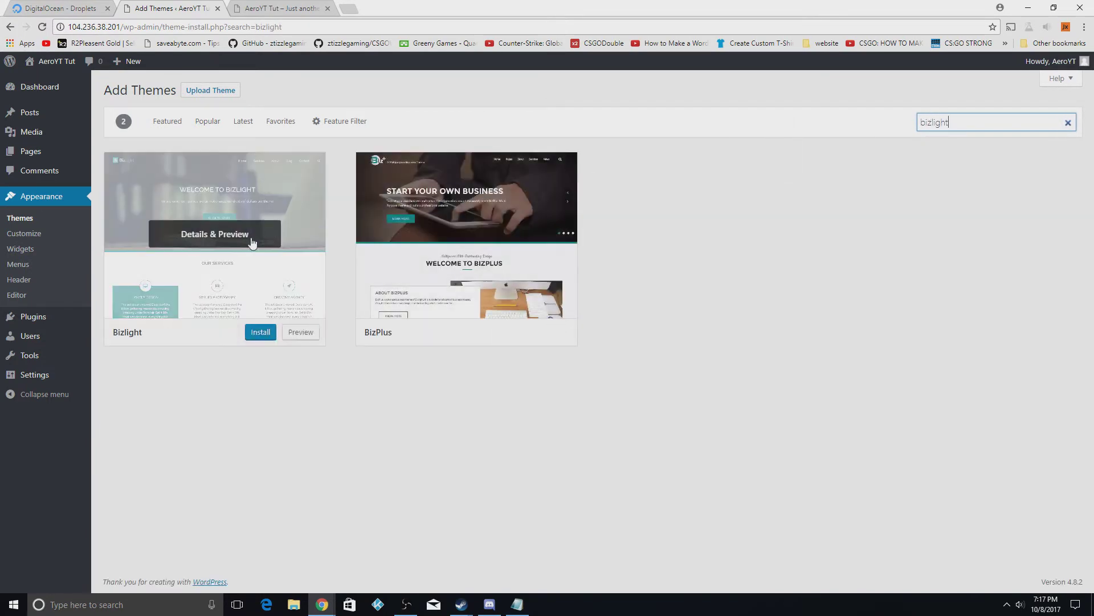
click(257, 333)
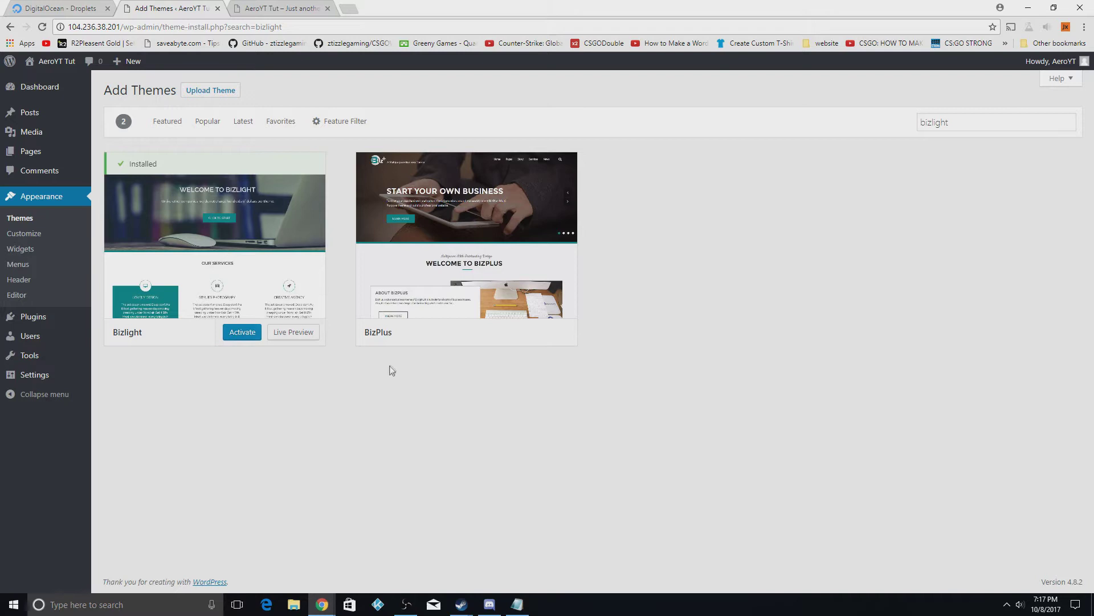
click(248, 337)
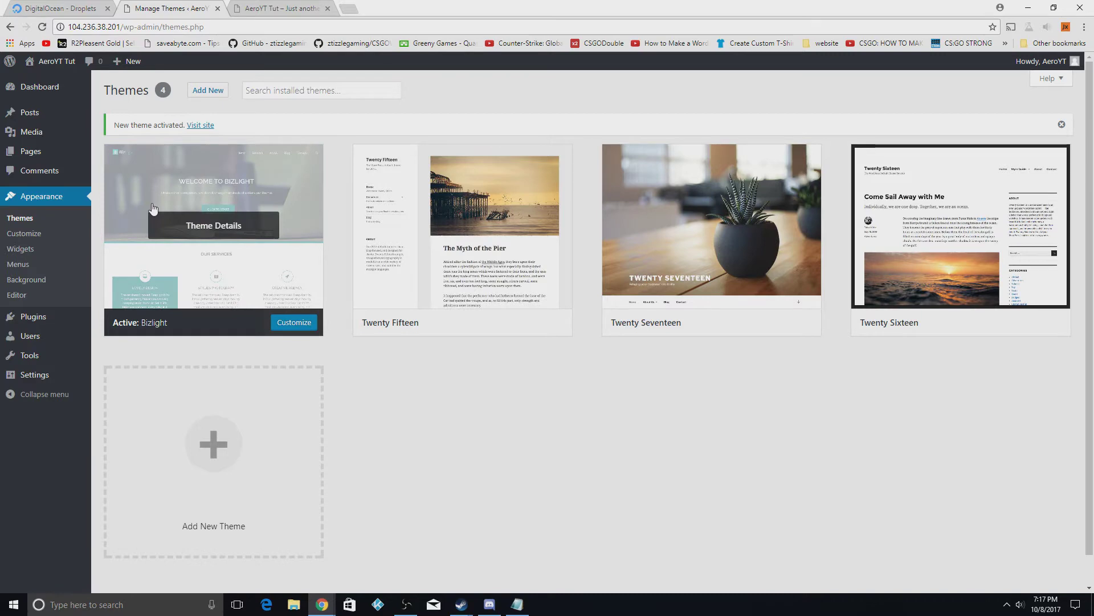
Reload the live site, cycle the 'Welcome to bizlight' slider, then return to the themes page
click(253, 8)
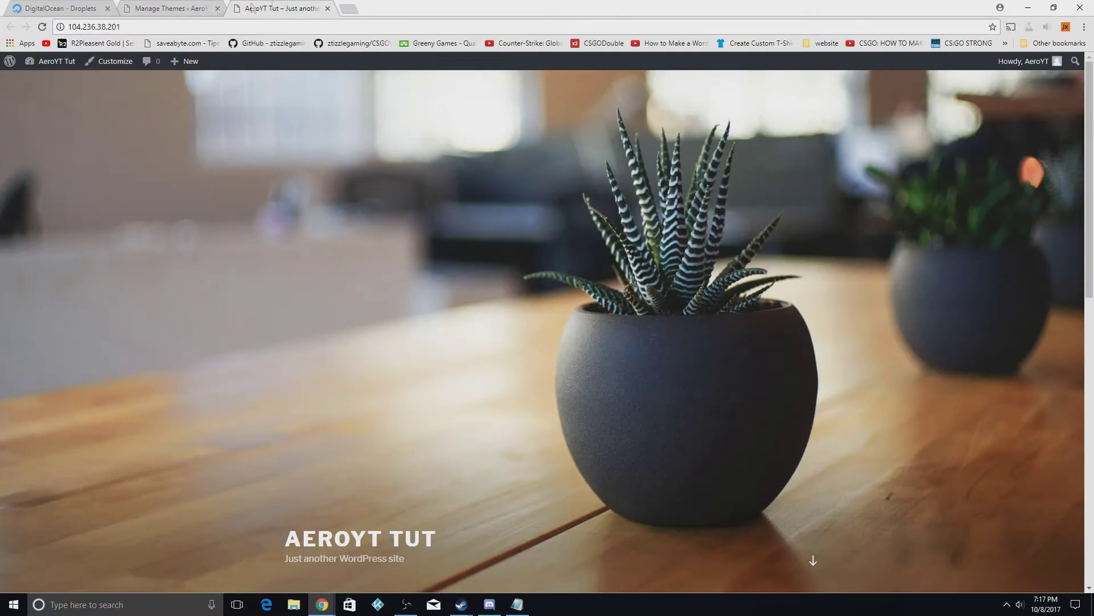
click(42, 26)
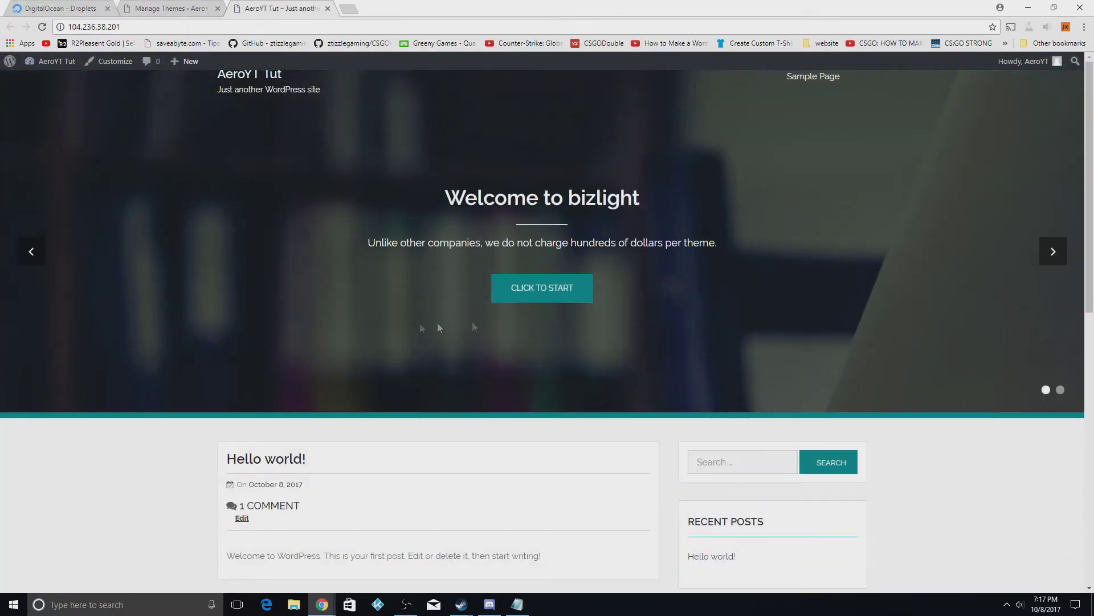
scroll(440, 328, down, 6)
scroll(484, 455, up, 6)
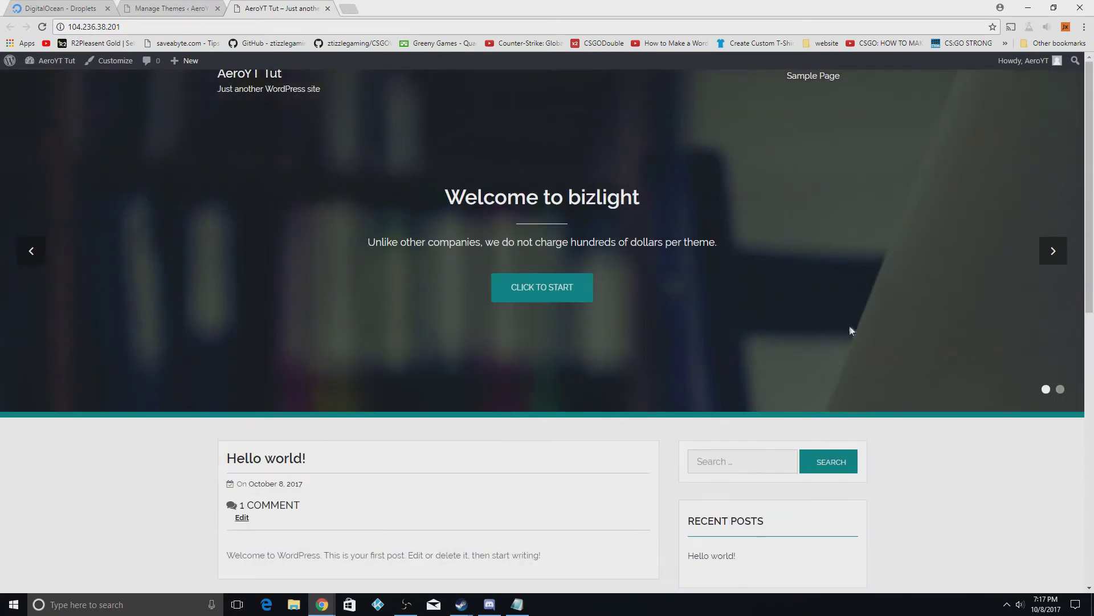
click(1054, 254)
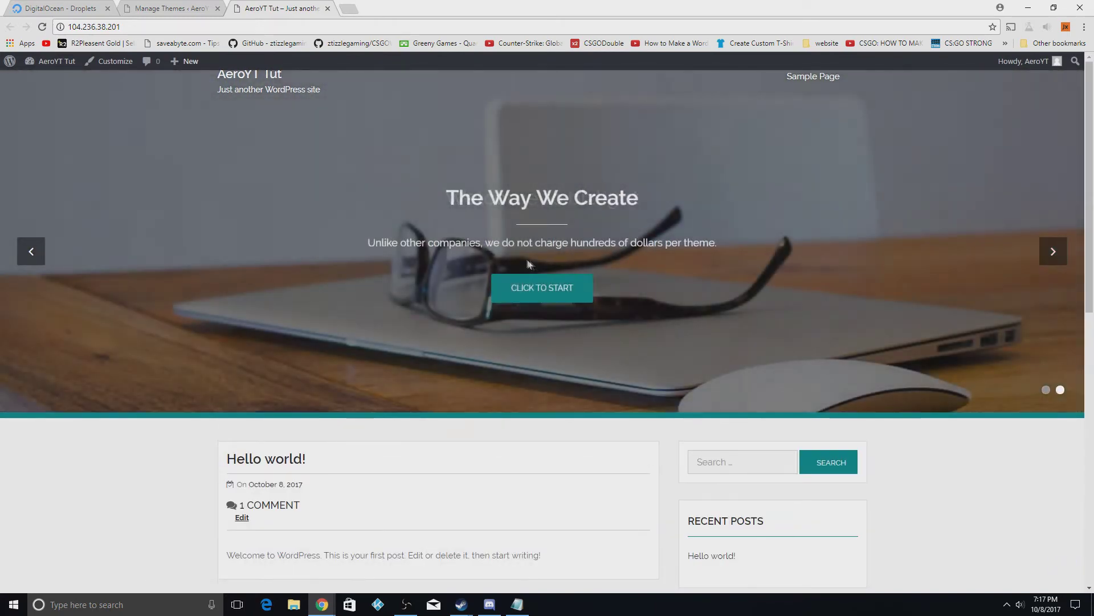
click(31, 251)
scroll(194, 230, down, 3)
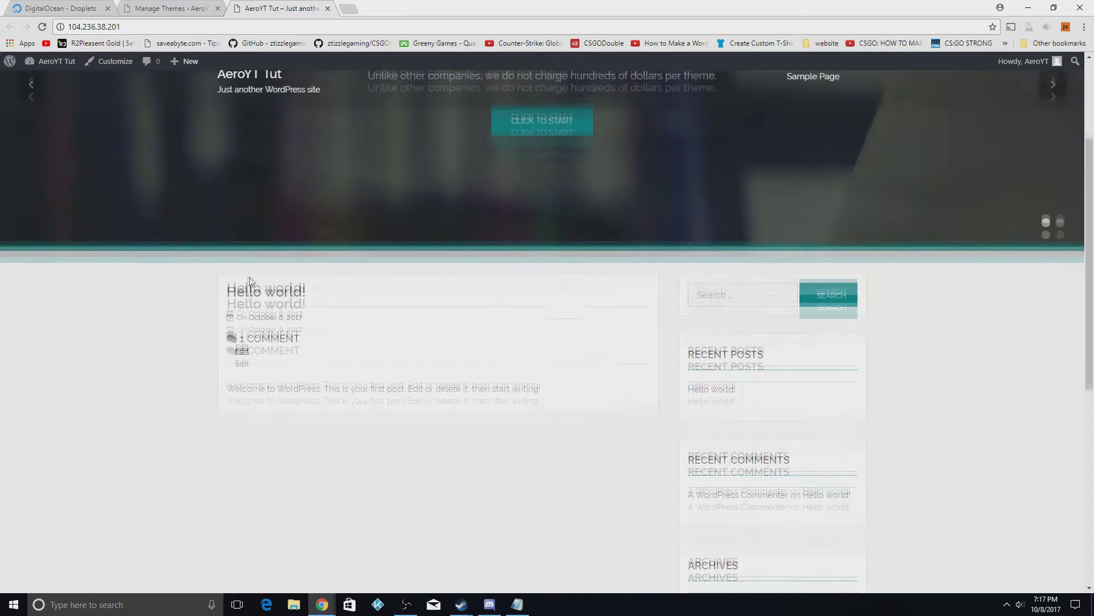
scroll(248, 281, up, 1)
scroll(248, 281, up, 2)
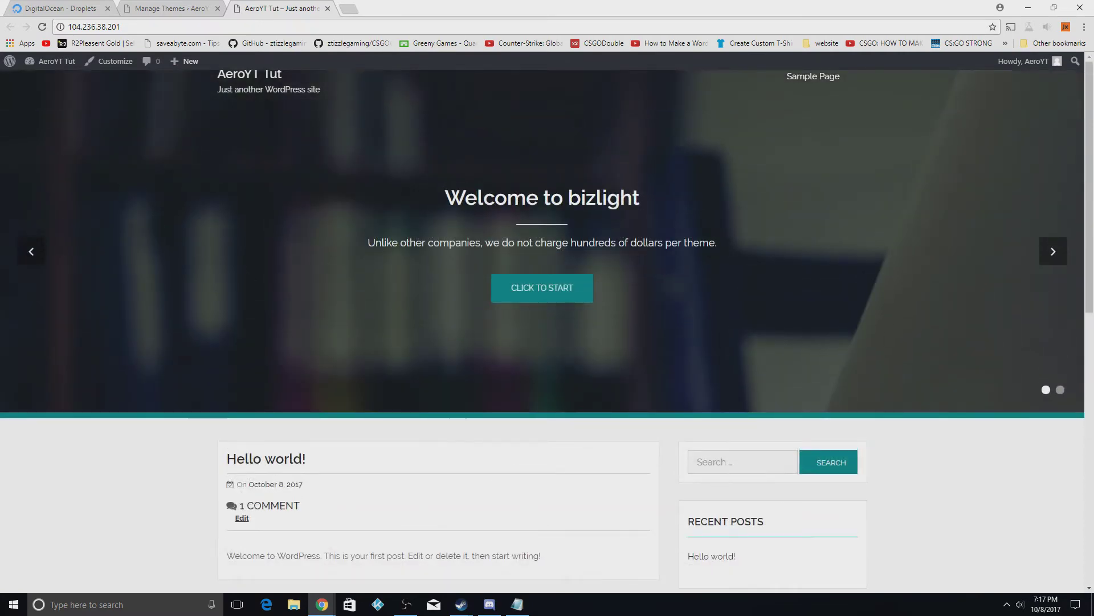
click(175, 4)
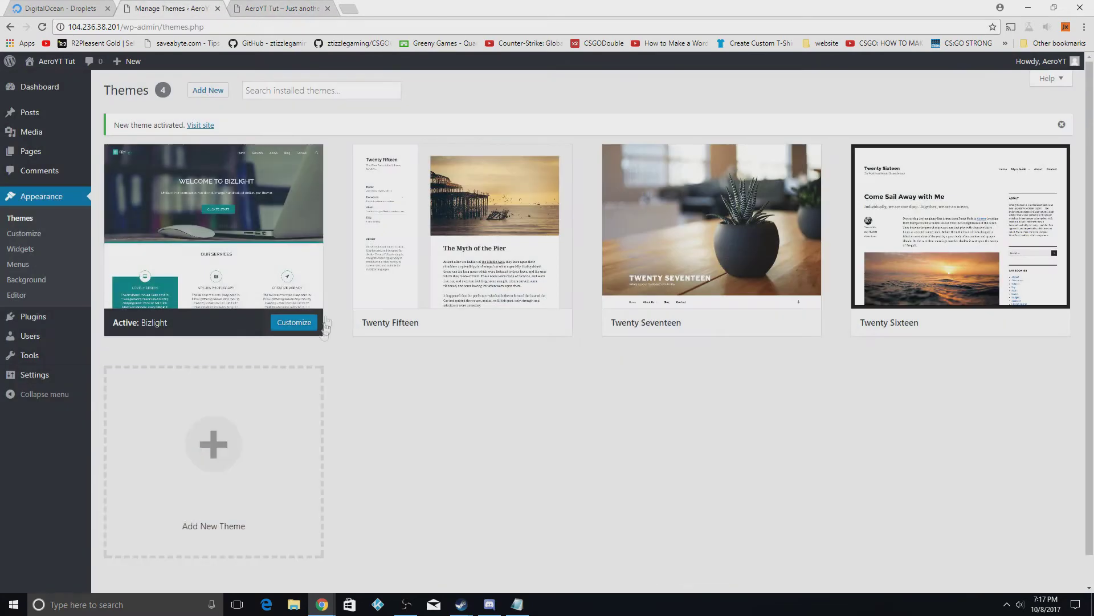
In the Customizer's Site Identity panel, change the site title to 'AeroYT Tut on WP'
click(35, 239)
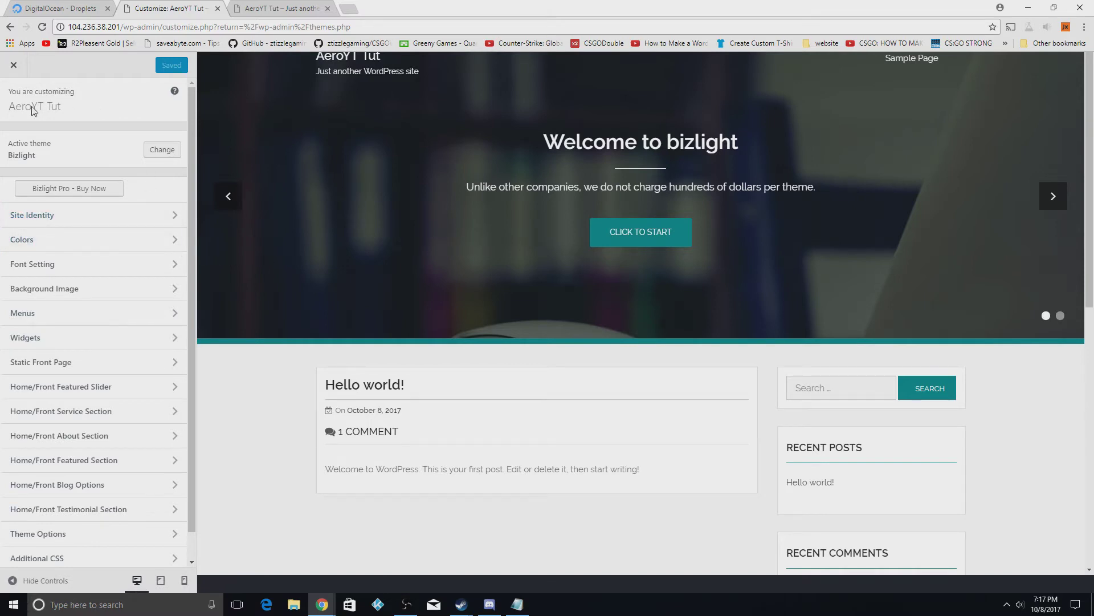
click(103, 215)
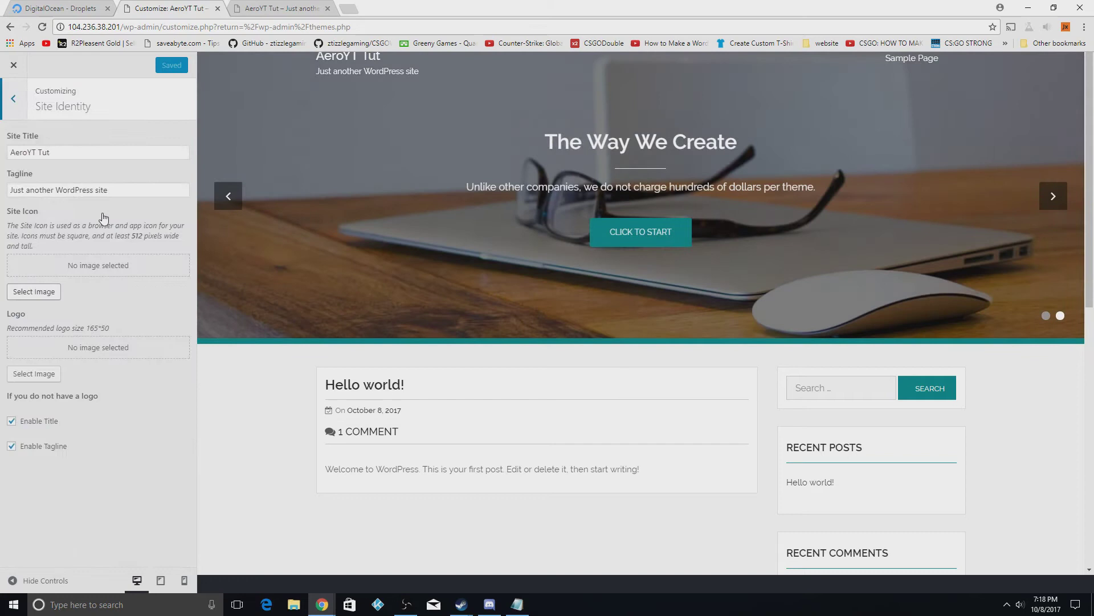
click(73, 153)
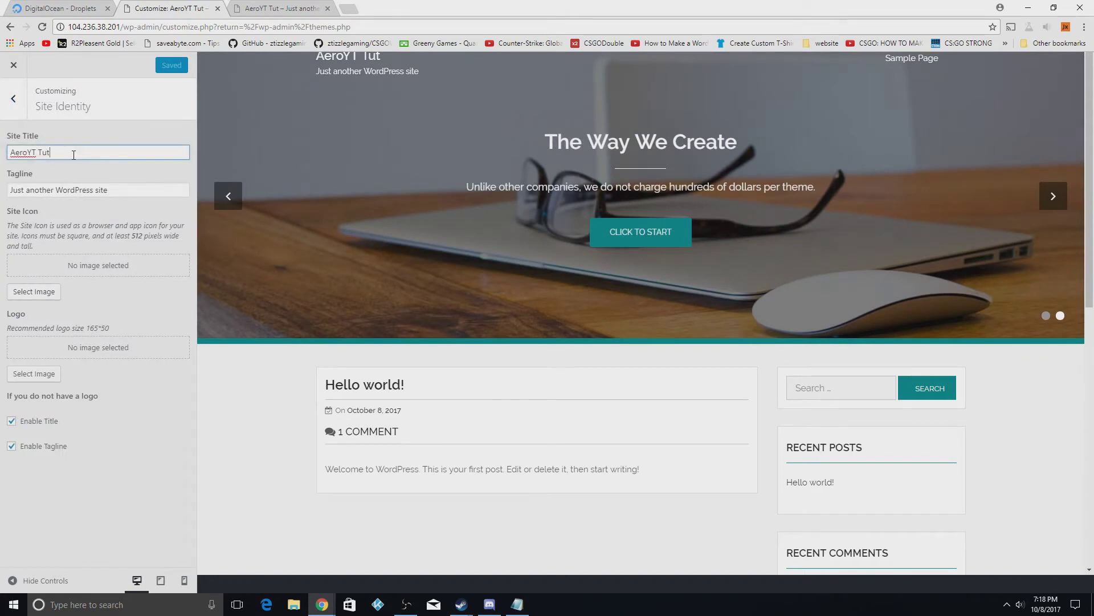
text(on WP)
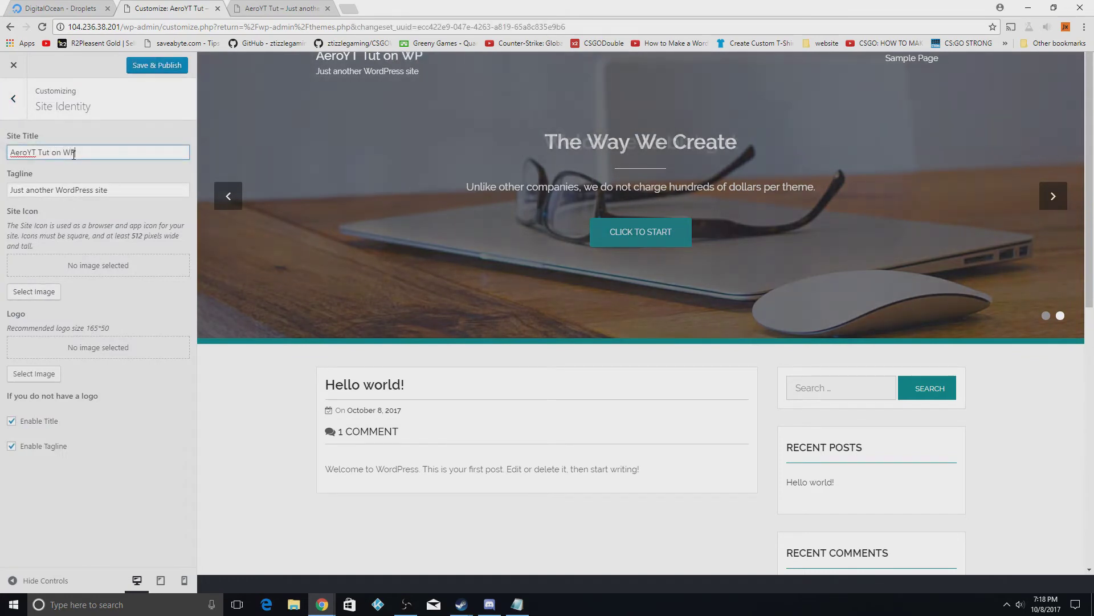
click(157, 183)
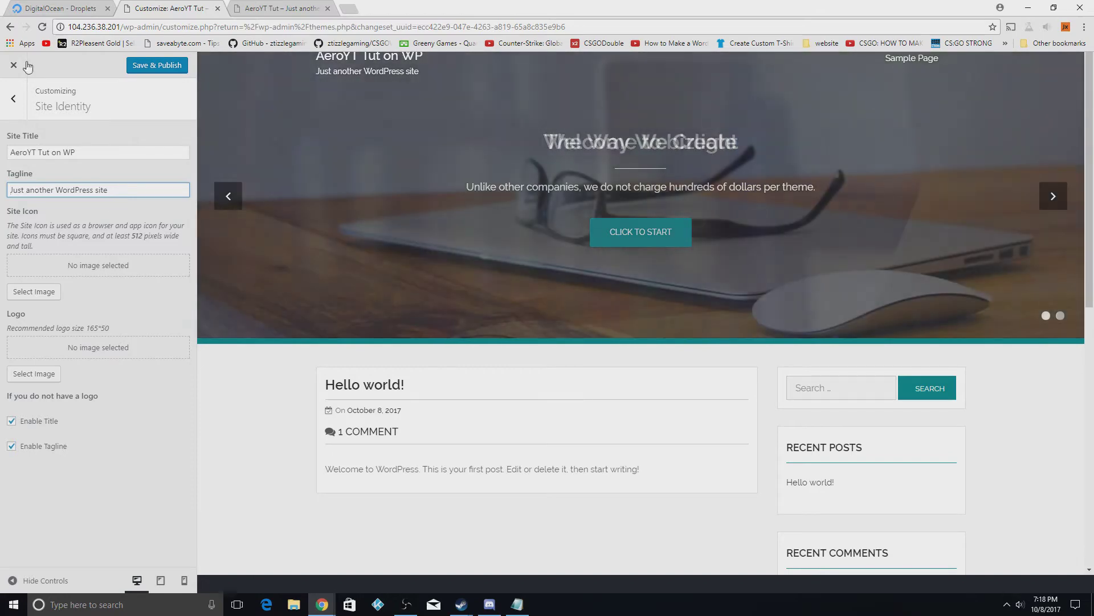
Keep the title and tagline displayed, publish the change, and exit the Customizer
click(12, 422)
click(12, 446)
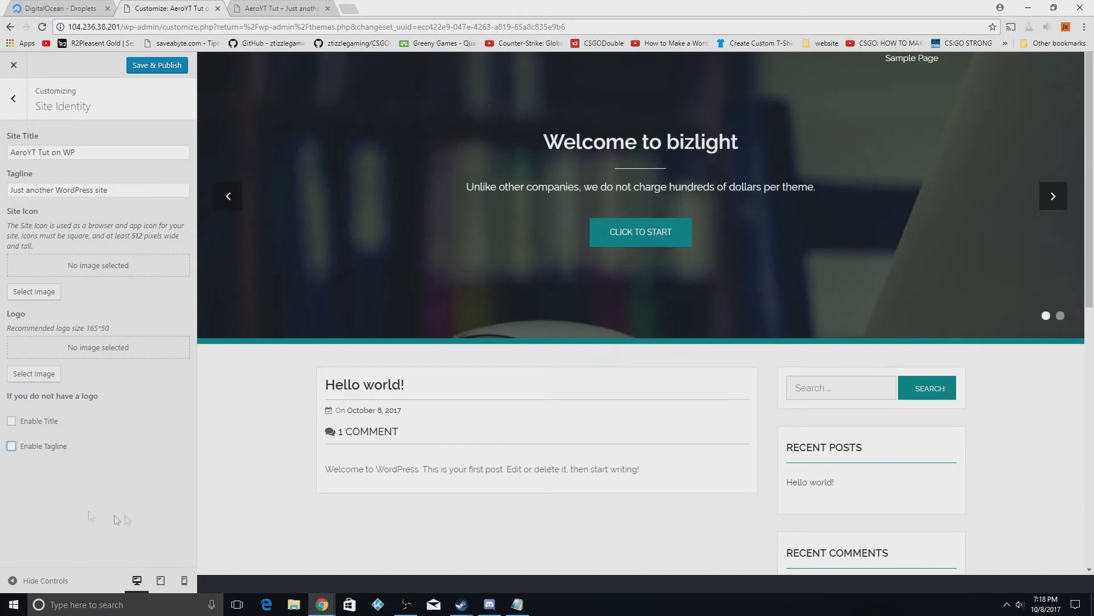
click(11, 421)
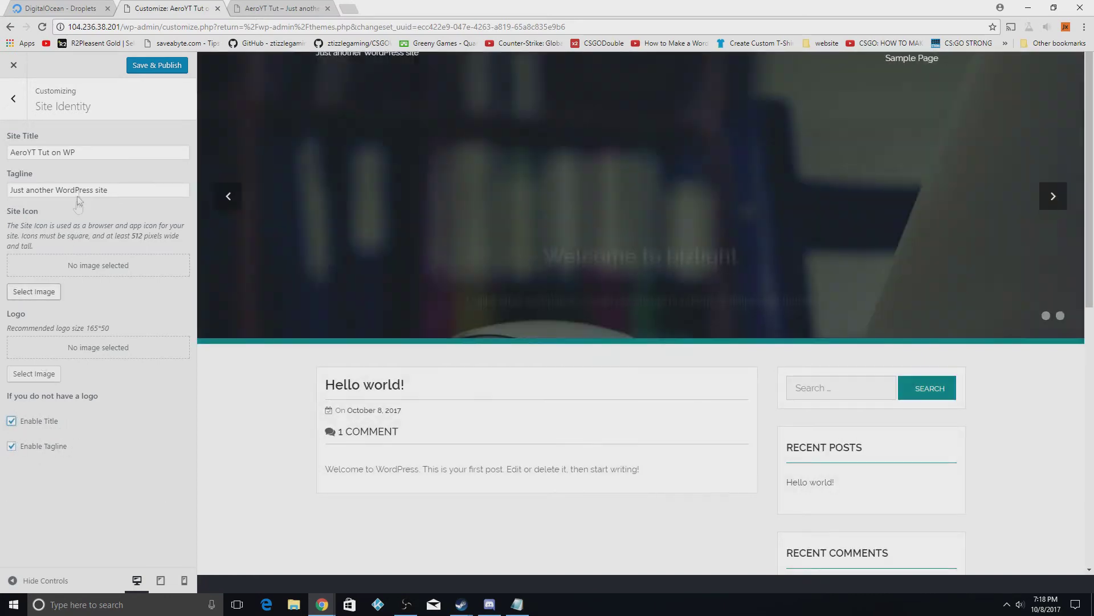
click(14, 65)
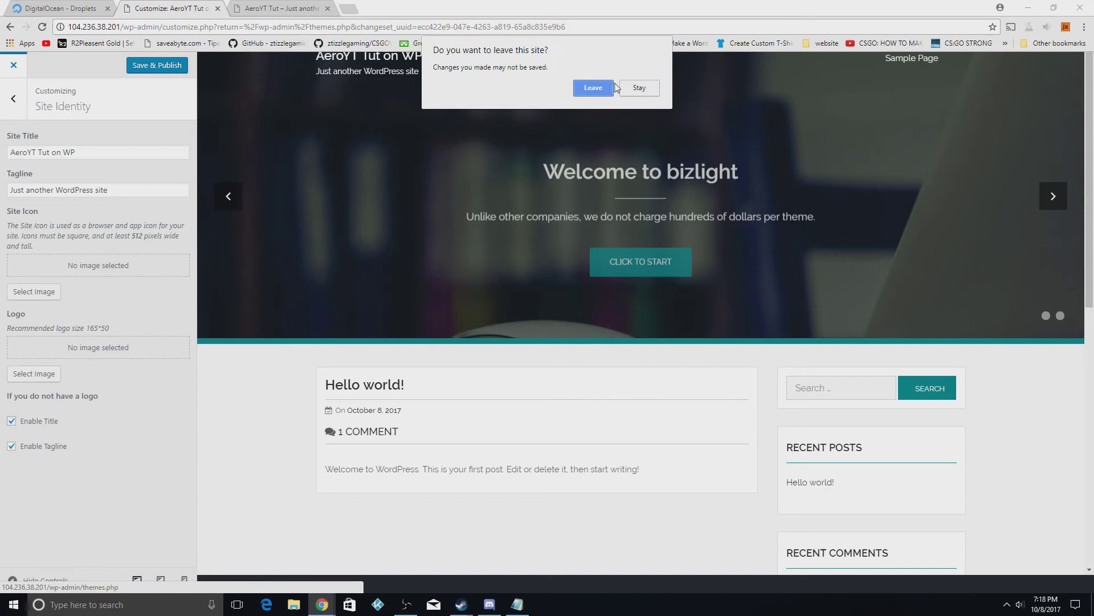
click(639, 88)
click(157, 65)
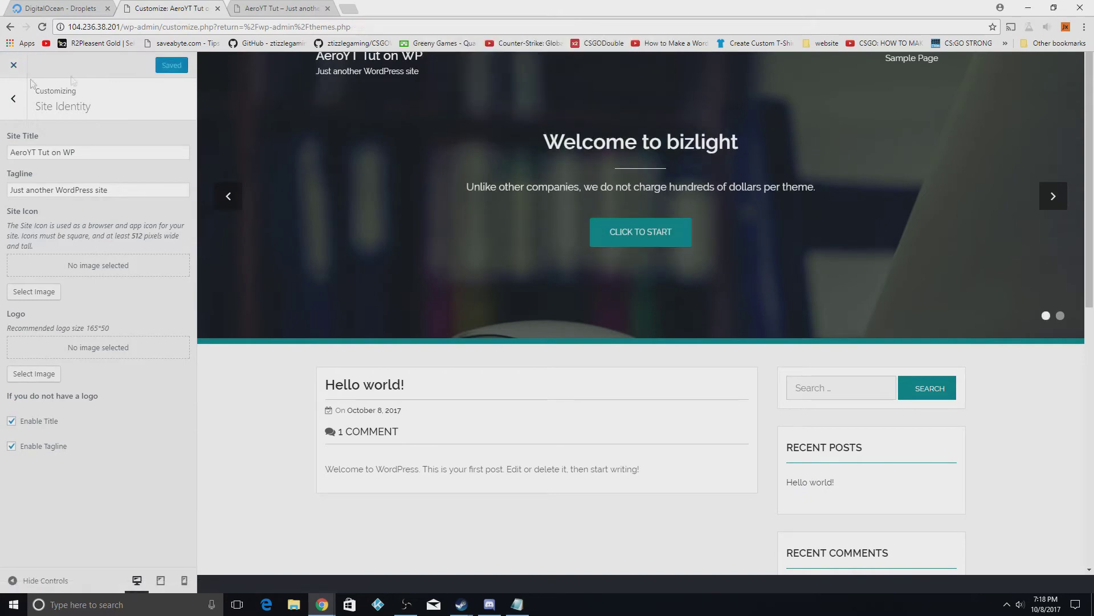
click(13, 65)
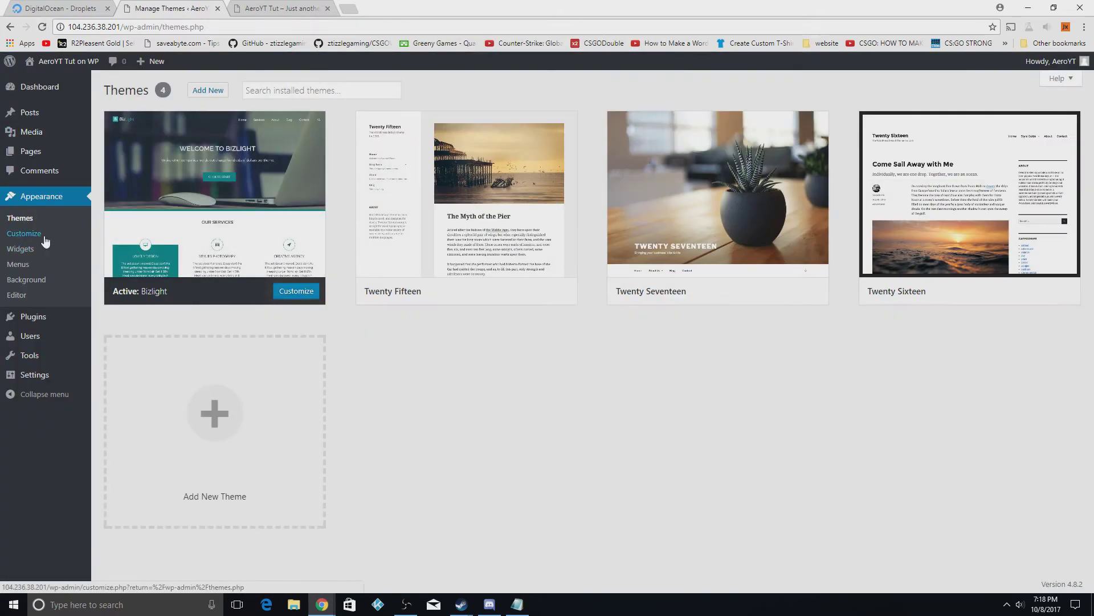
click(44, 242)
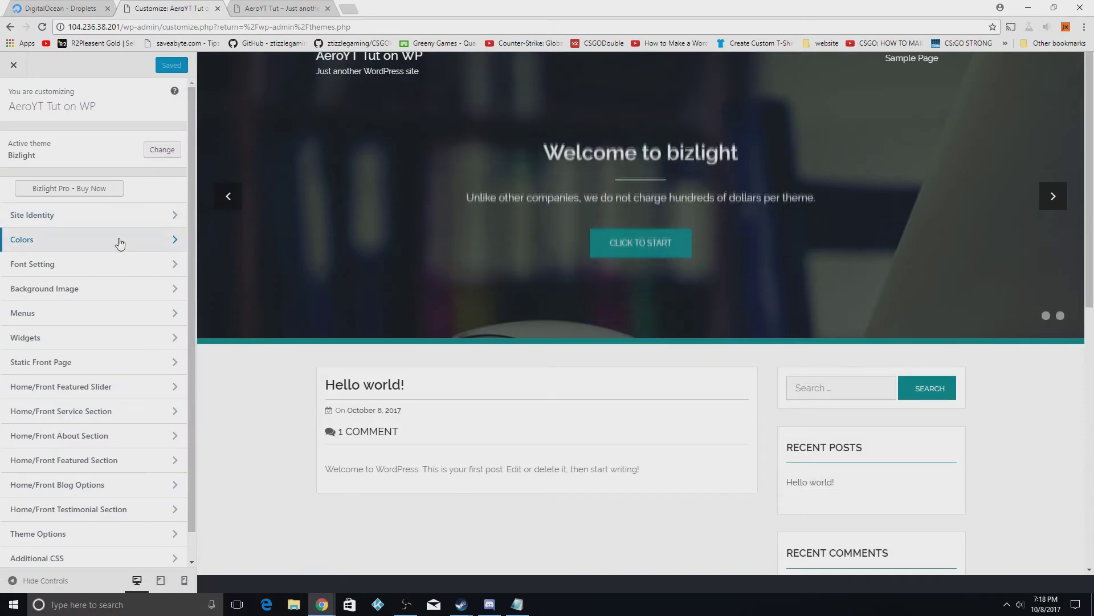
click(121, 242)
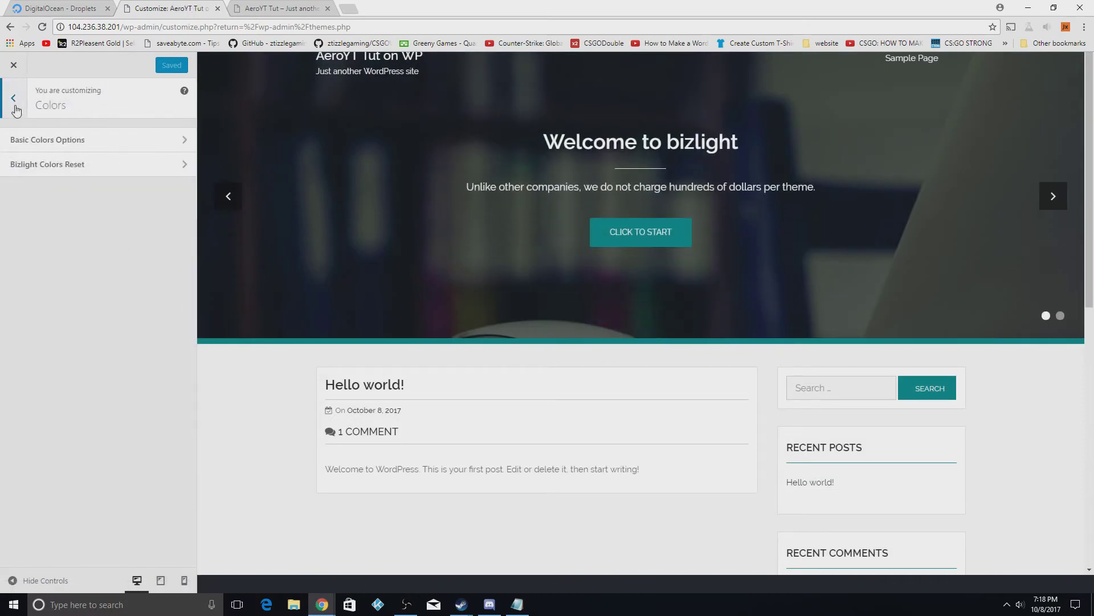
click(15, 105)
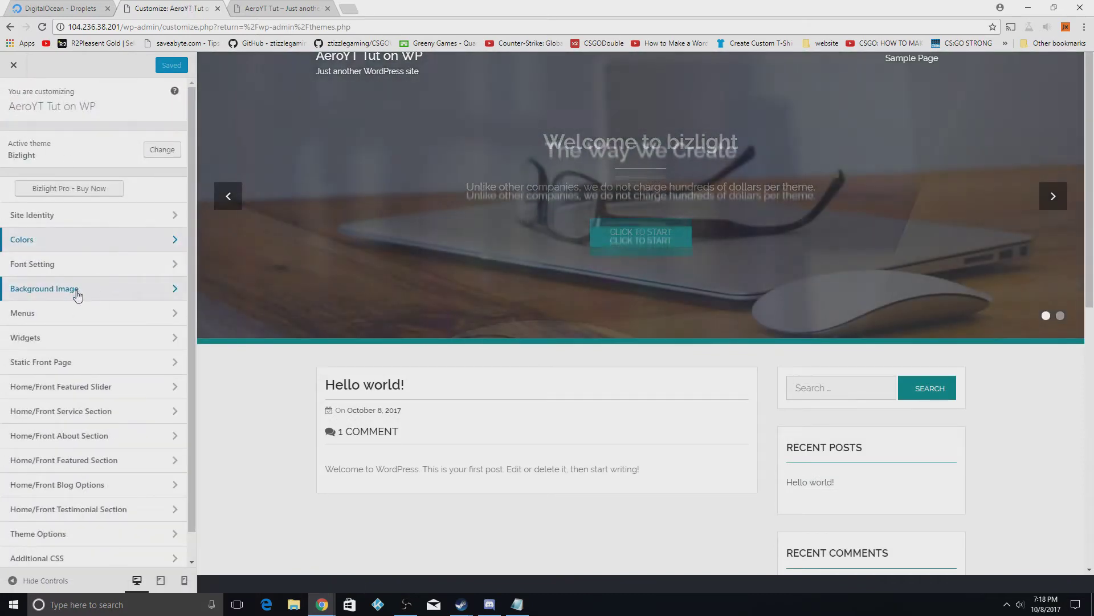
click(63, 296)
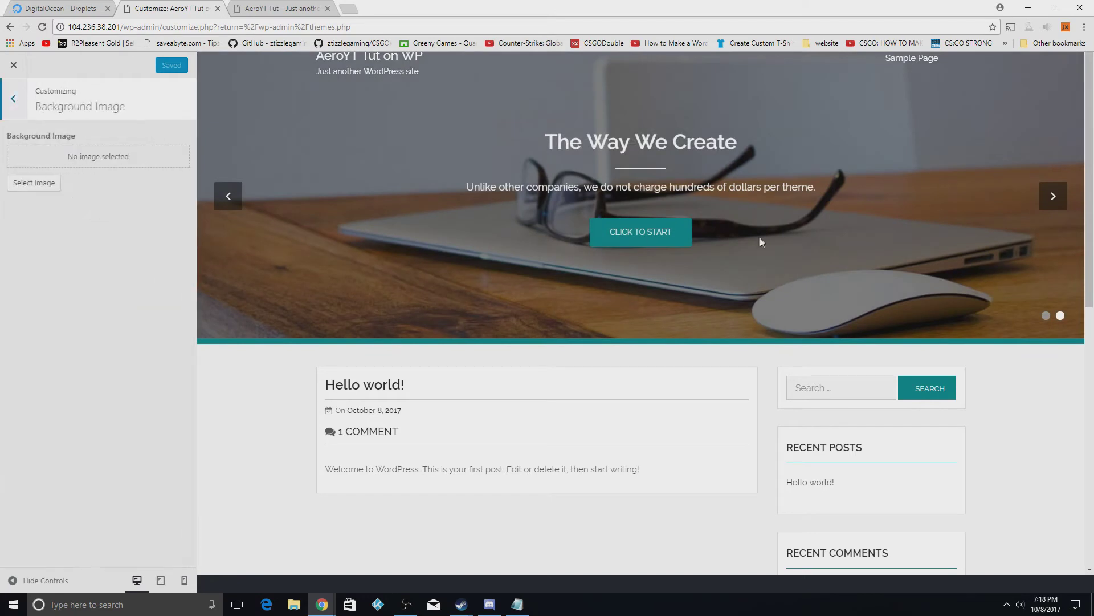
click(13, 98)
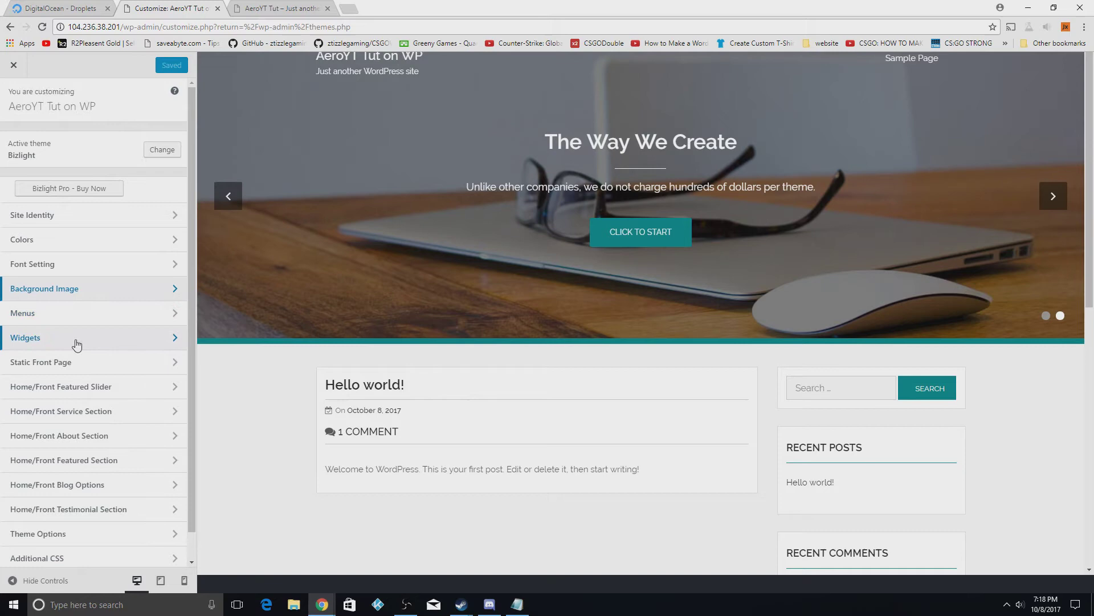
click(77, 342)
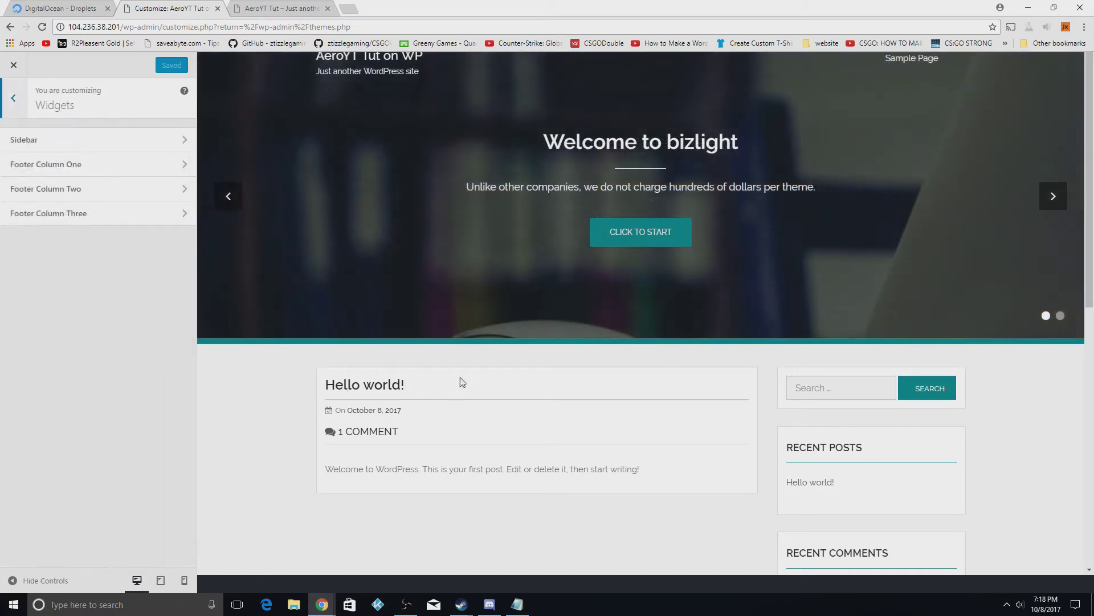
scroll(428, 445, down, 2)
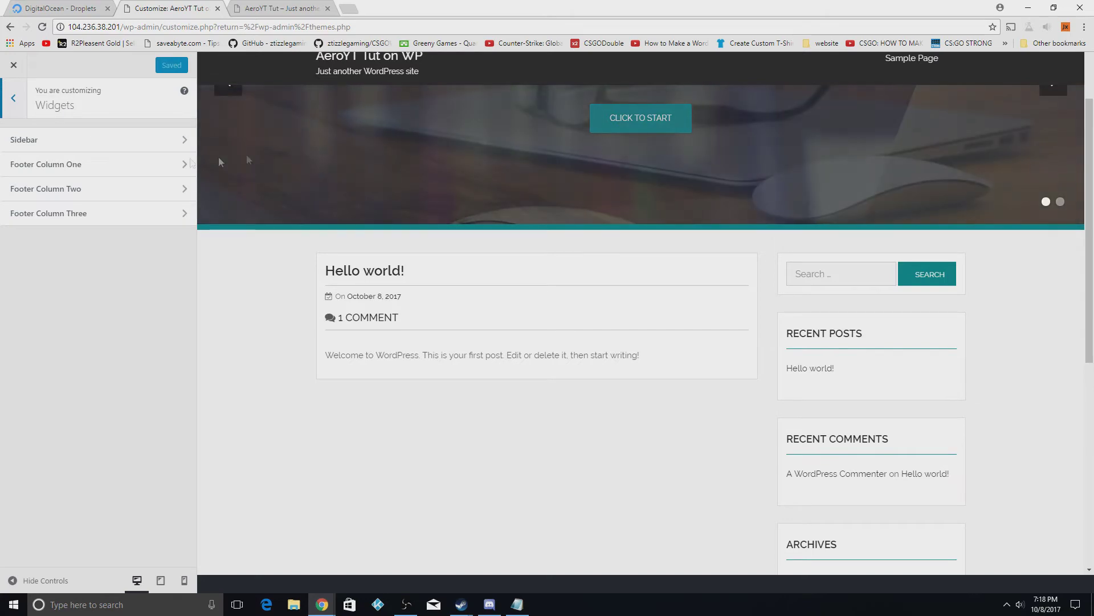
click(16, 102)
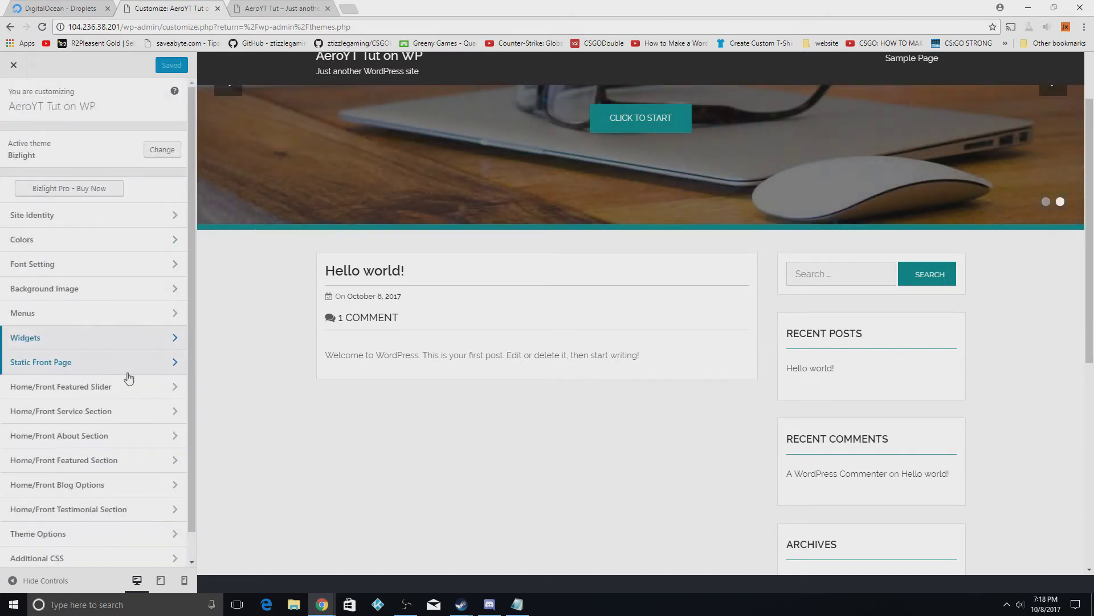
scroll(125, 378, down, 1)
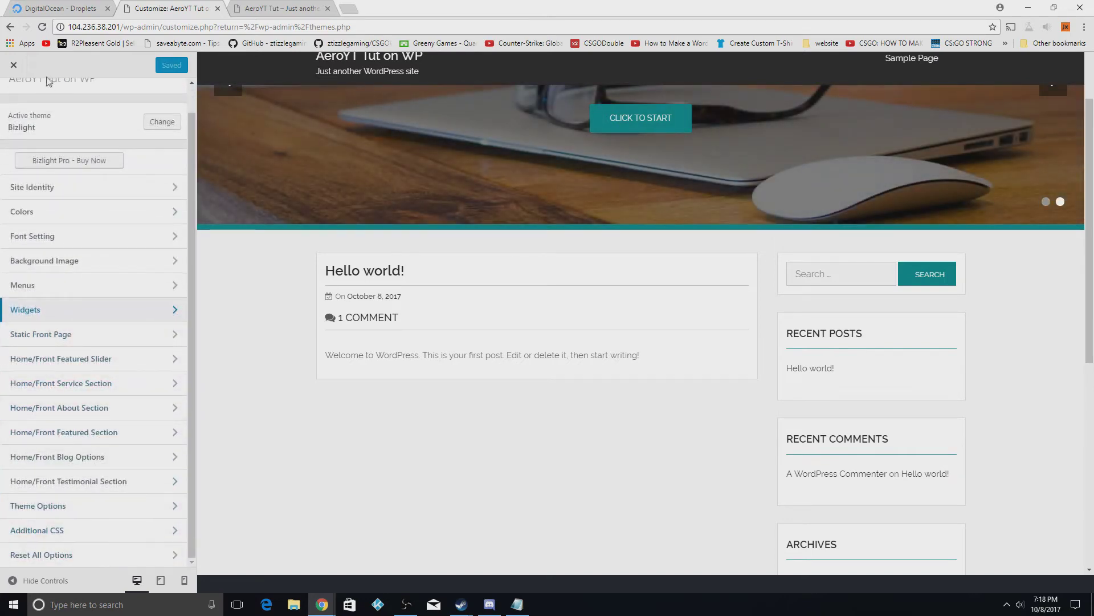
click(14, 65)
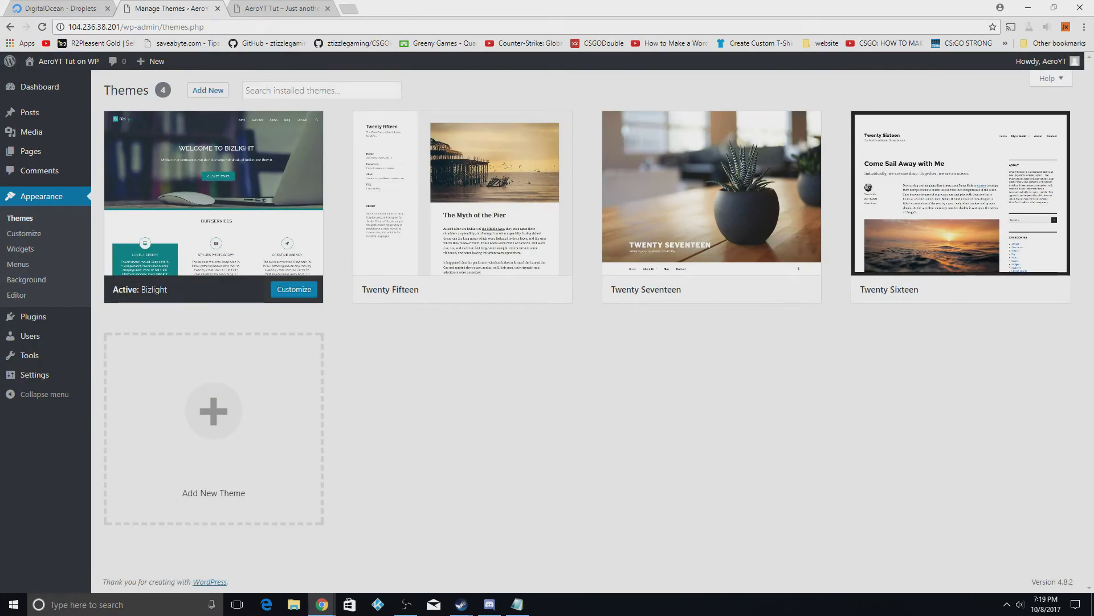
mouse_move(39, 122)
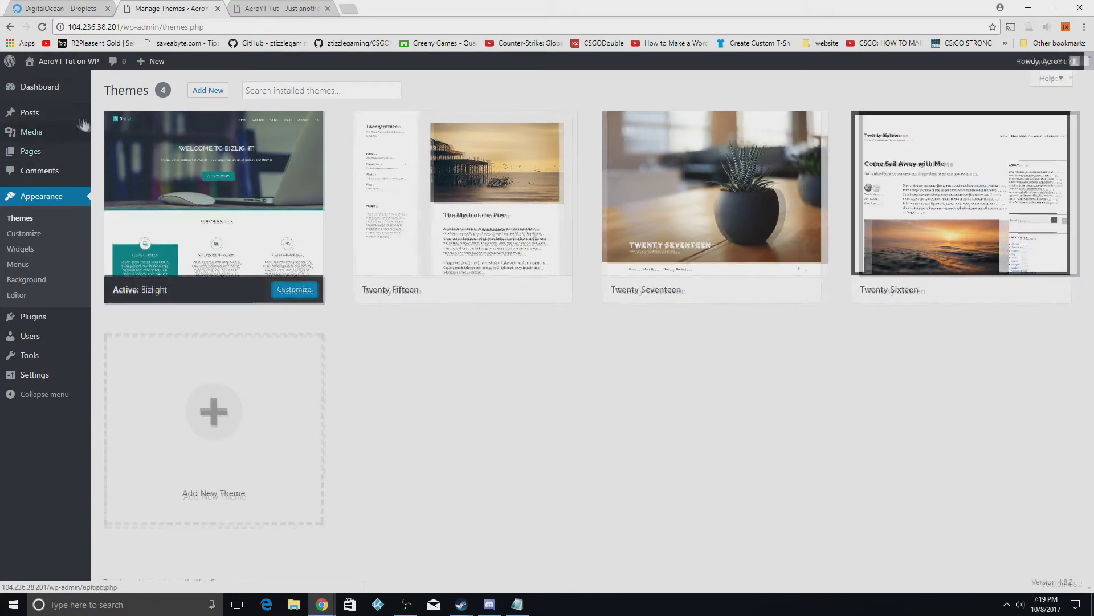
mouse_move(58, 164)
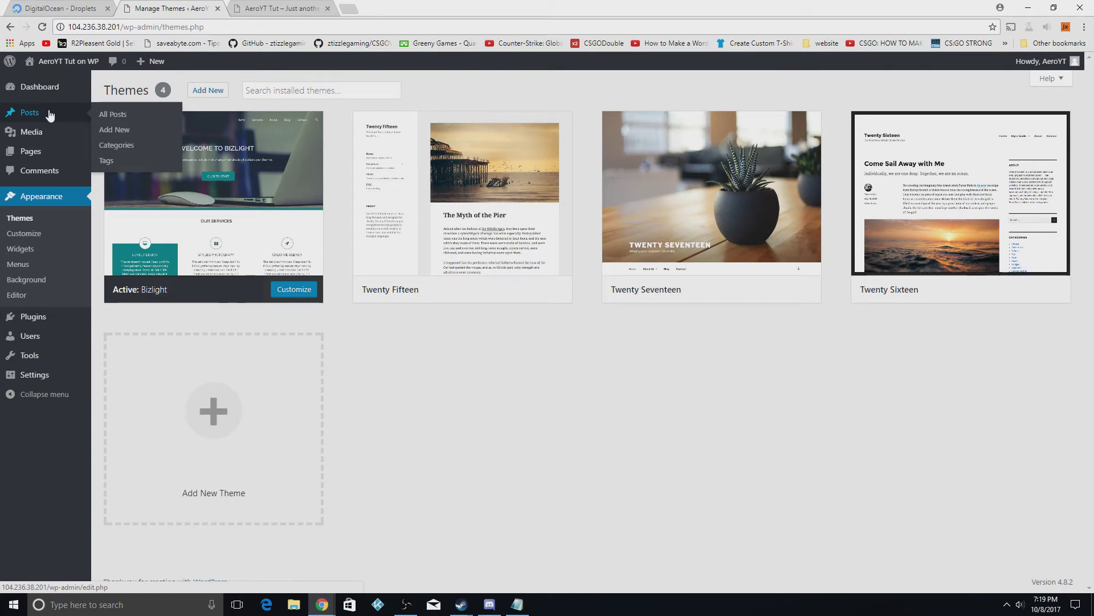
mouse_move(896, 191)
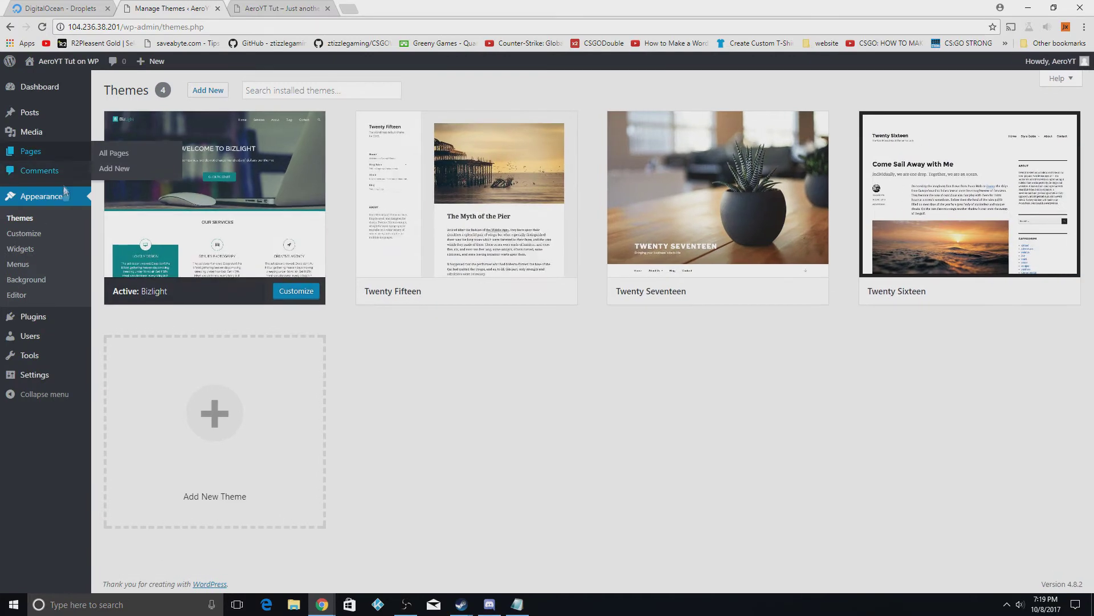
Publish a post titled 'AeroYT's First post!' with body 'Welcome to my site!'
click(111, 128)
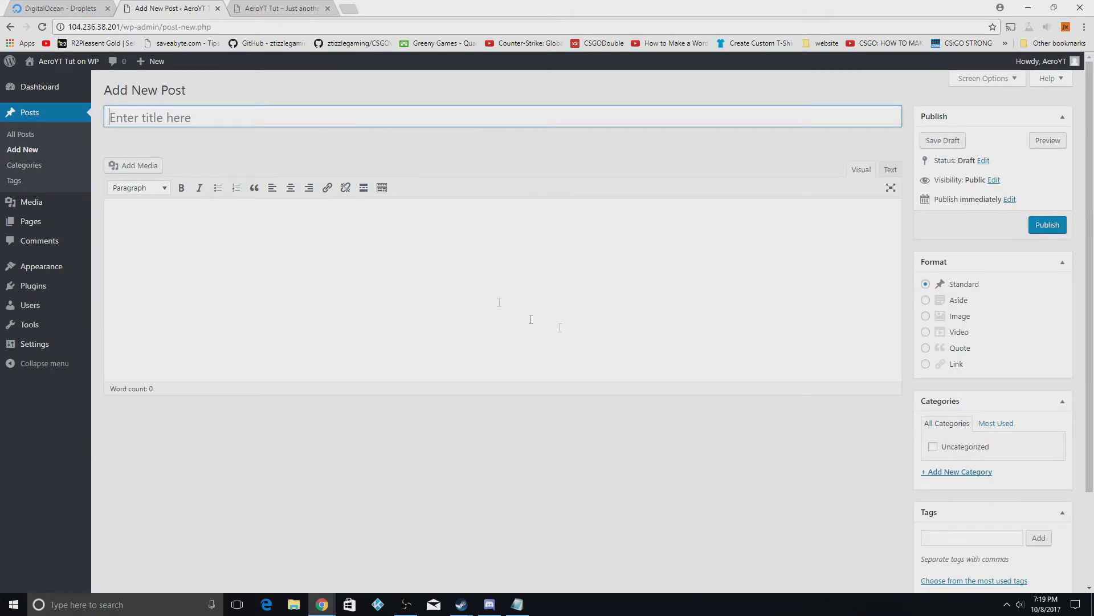
click(217, 121)
text(Aeros)
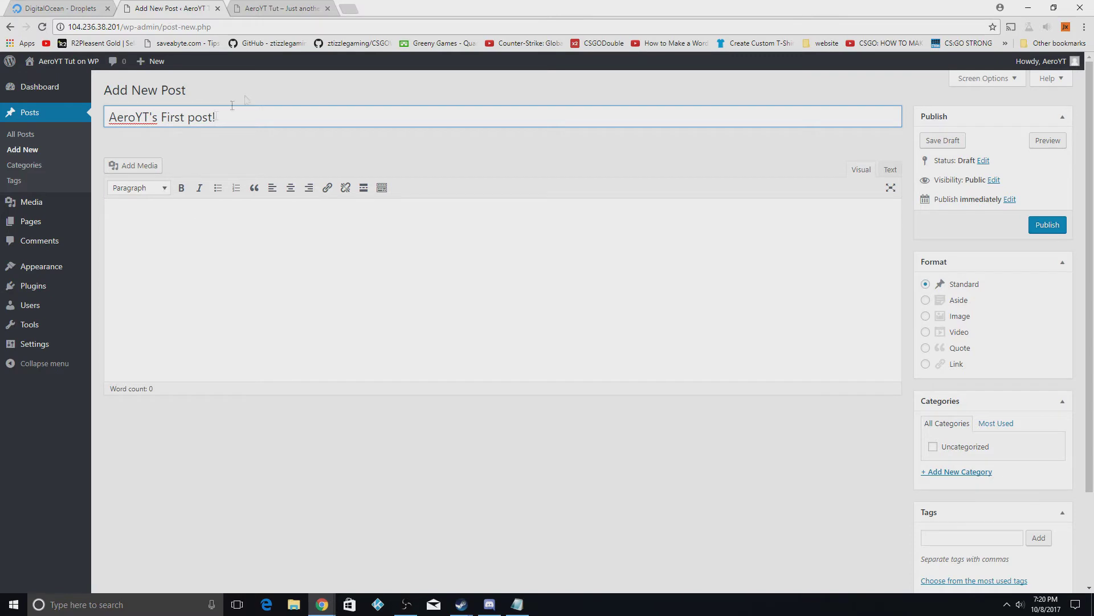
click(165, 274)
text(Welcome to my site!)
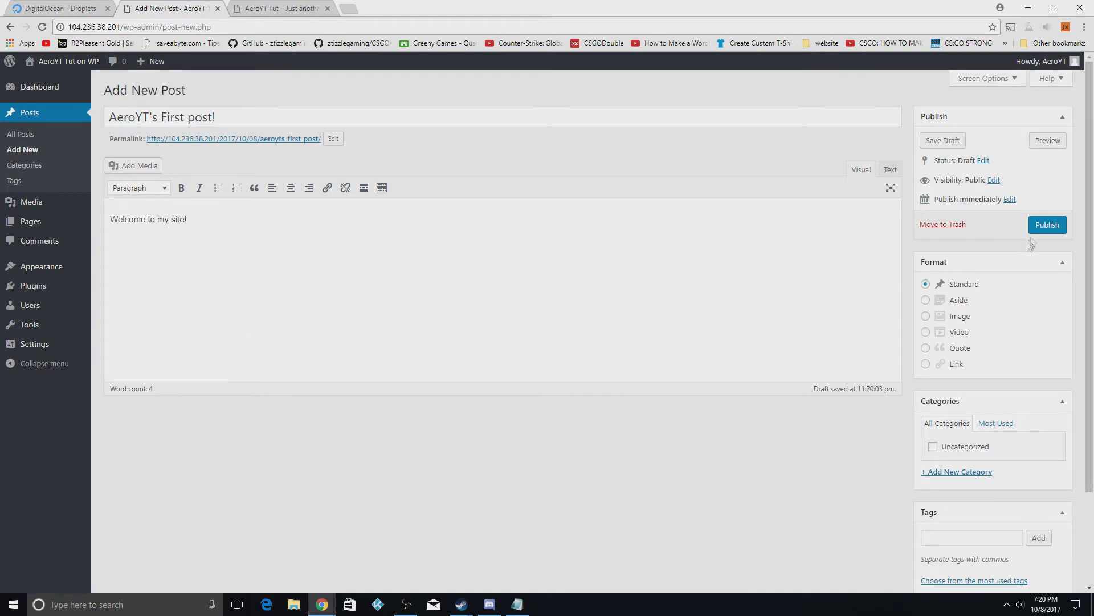
click(1049, 226)
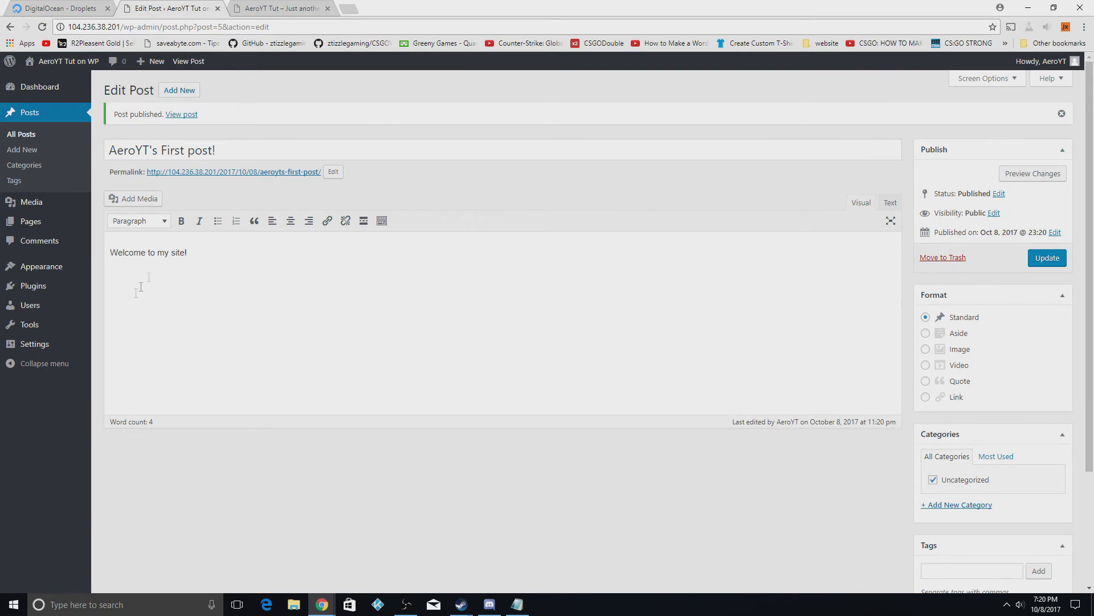
Reload the live site and open the 'AeroYT's First post!' page
click(254, 12)
click(42, 27)
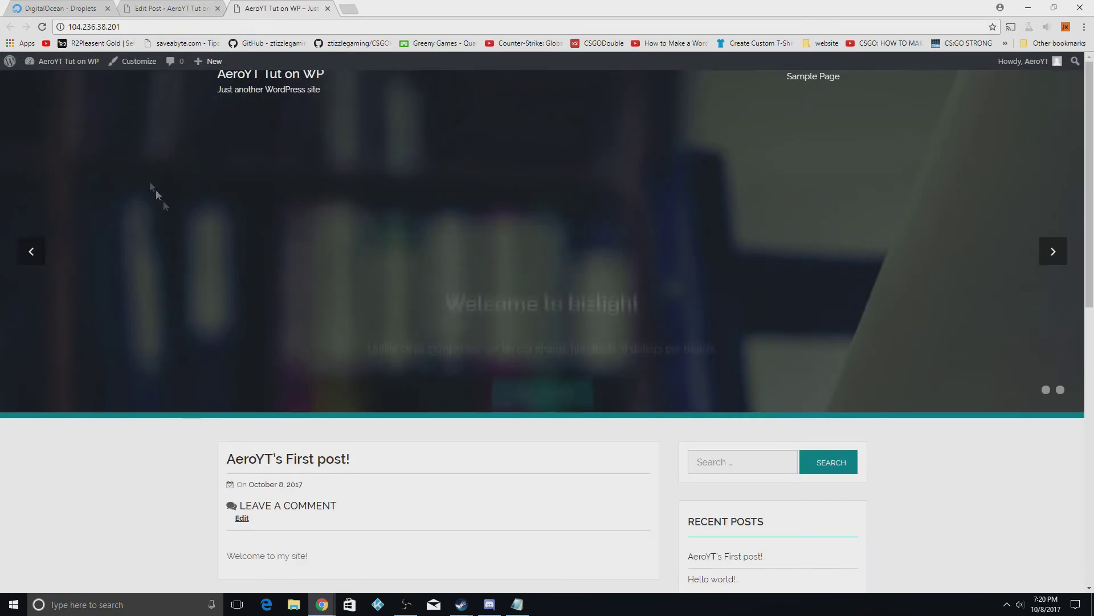
scroll(163, 200, down, 3)
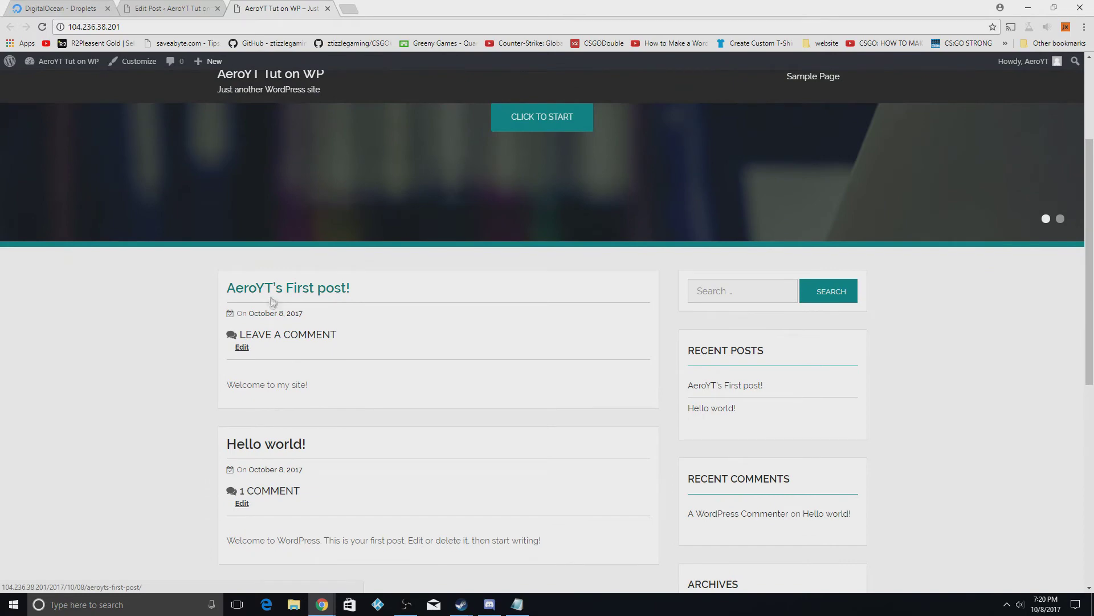
click(271, 297)
scroll(363, 406, down, 2)
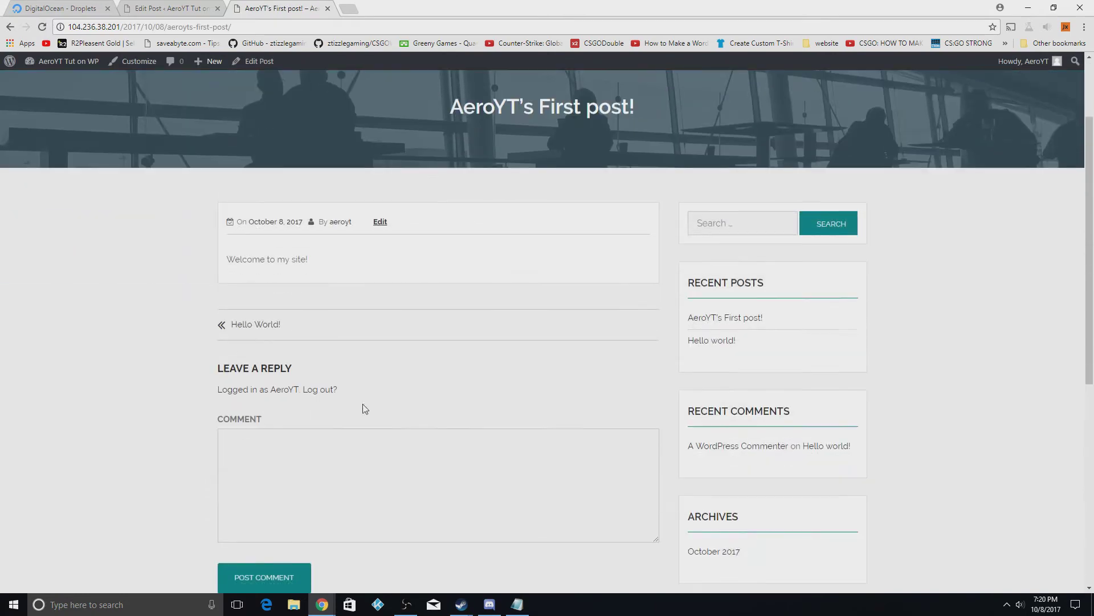
scroll(437, 458, up, 1)
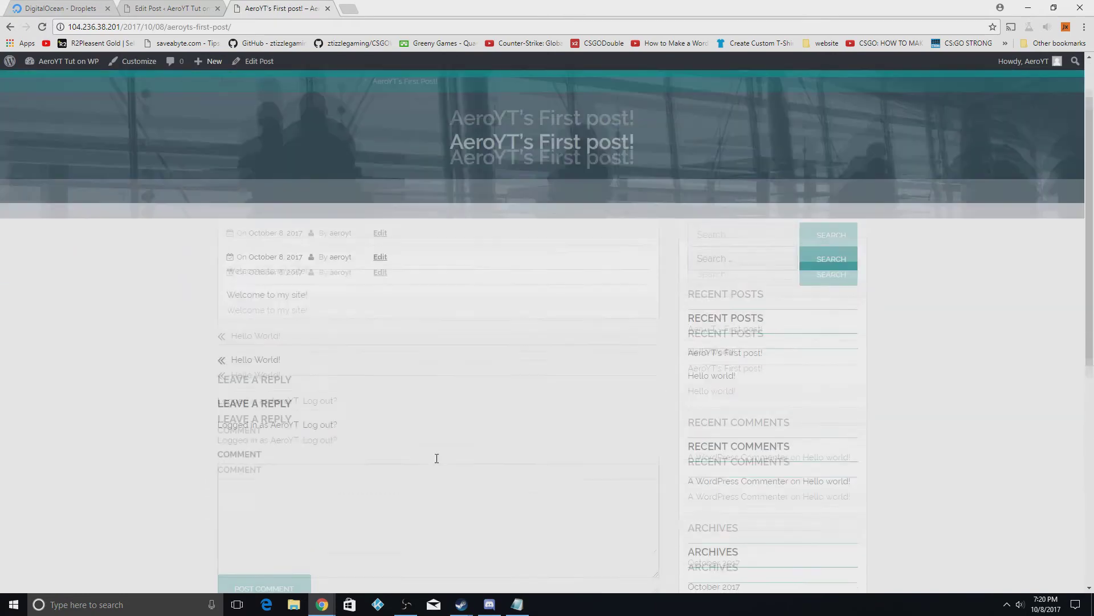
scroll(437, 458, up, 1)
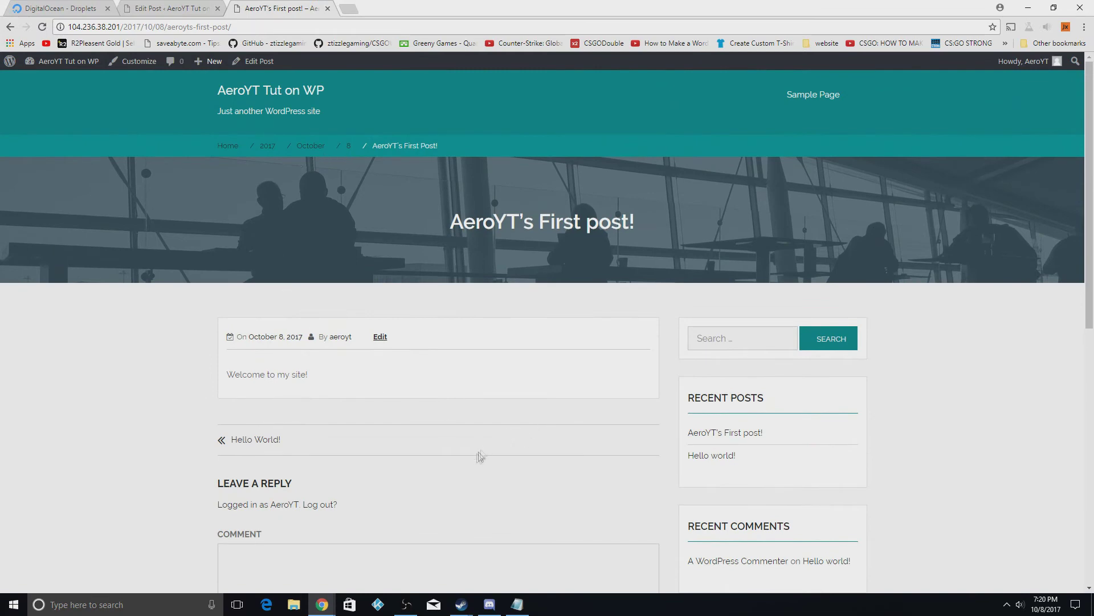
scroll(481, 456, down, 5)
Post the comment 'dadad' on the post, then return to the Edit Post tab
click(247, 292)
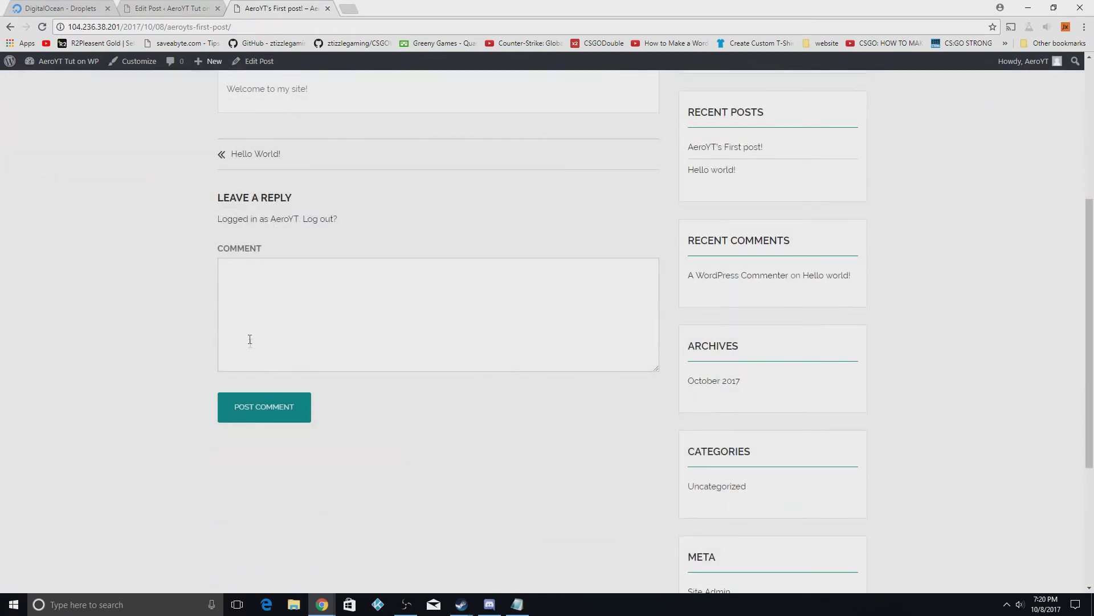
text(dadad)
click(266, 407)
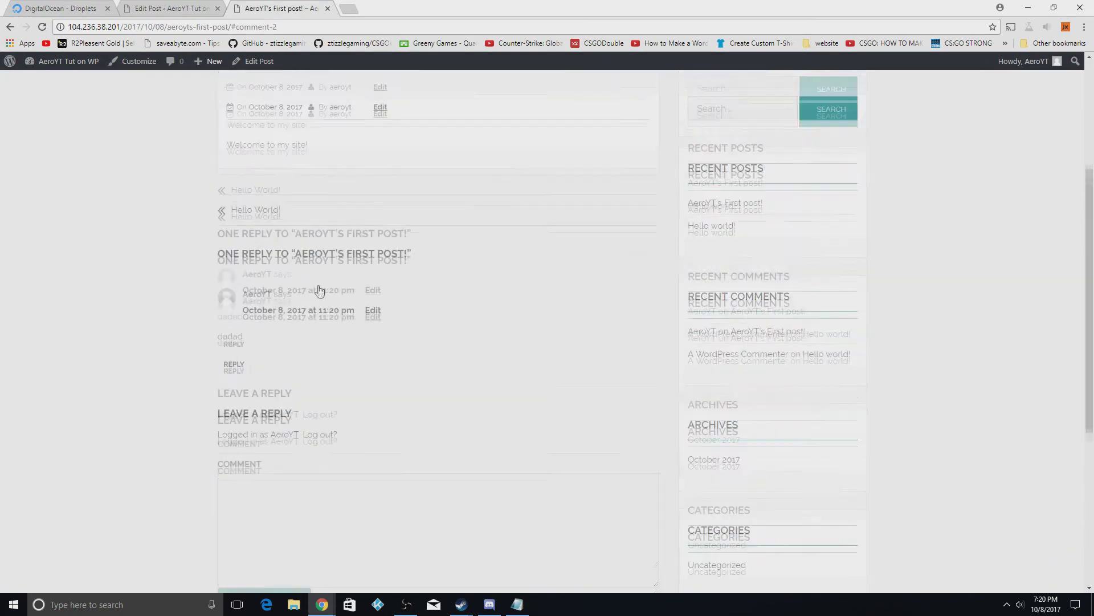
key(ctrl+shift+Tab)
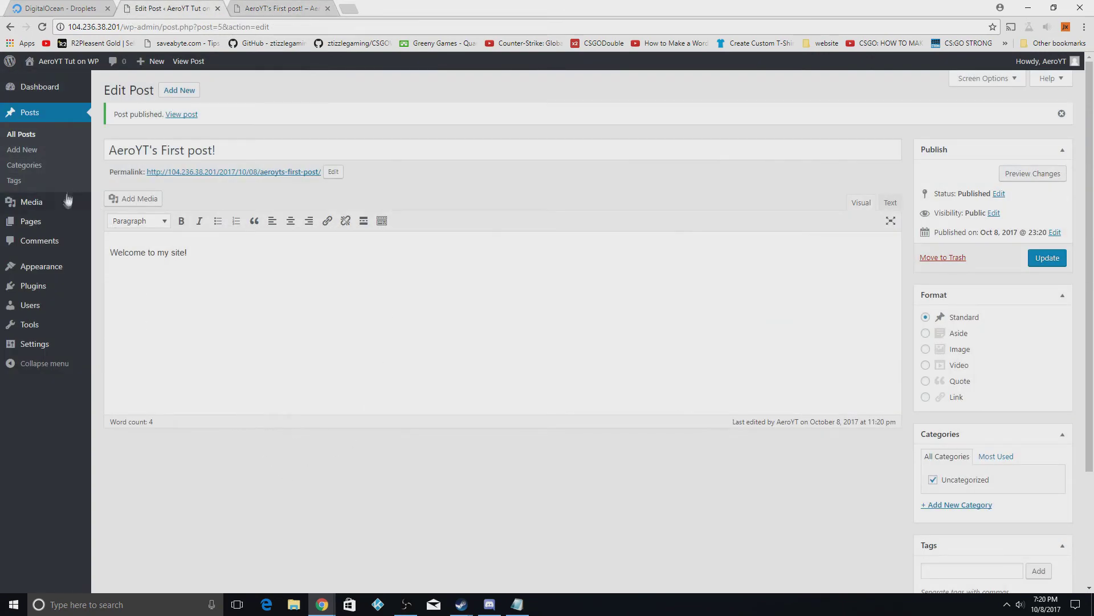
Add a page titled 'Home' with no body text and publish it at /home/
mouse_move(58, 227)
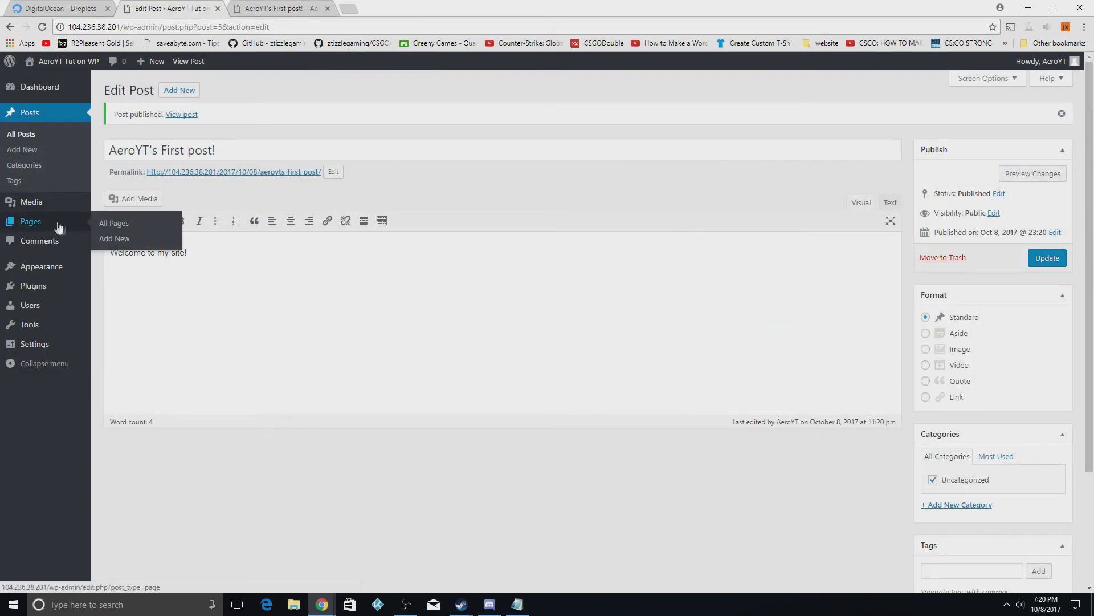
click(127, 238)
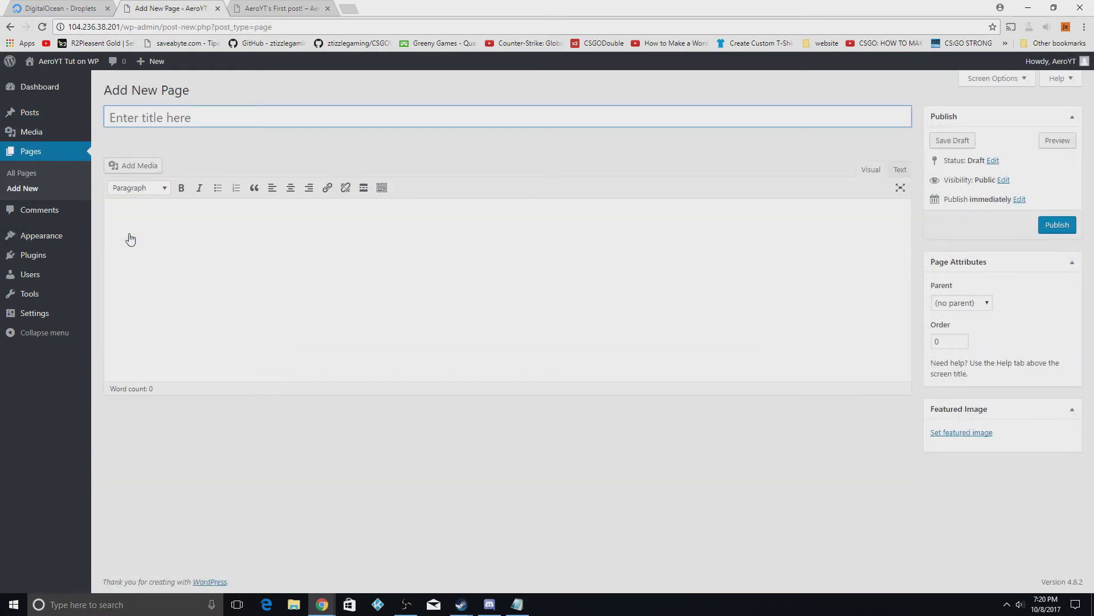
click(144, 116)
text(home)
text(ome)
click(1050, 226)
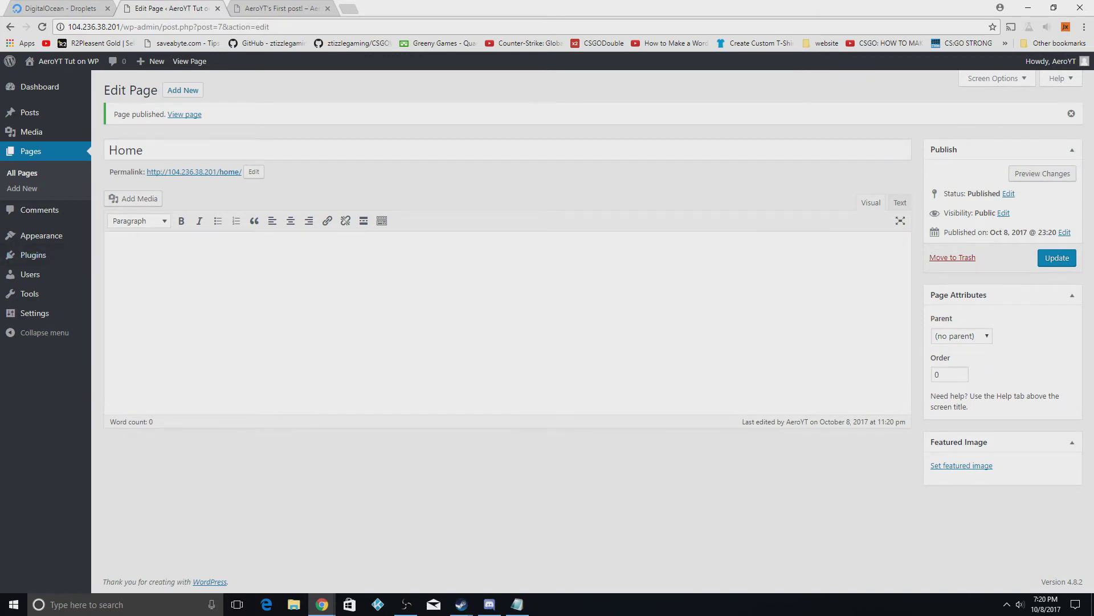
Set Reading Settings to a static front page 'Home', save, and reload the post tab
mouse_move(44, 310)
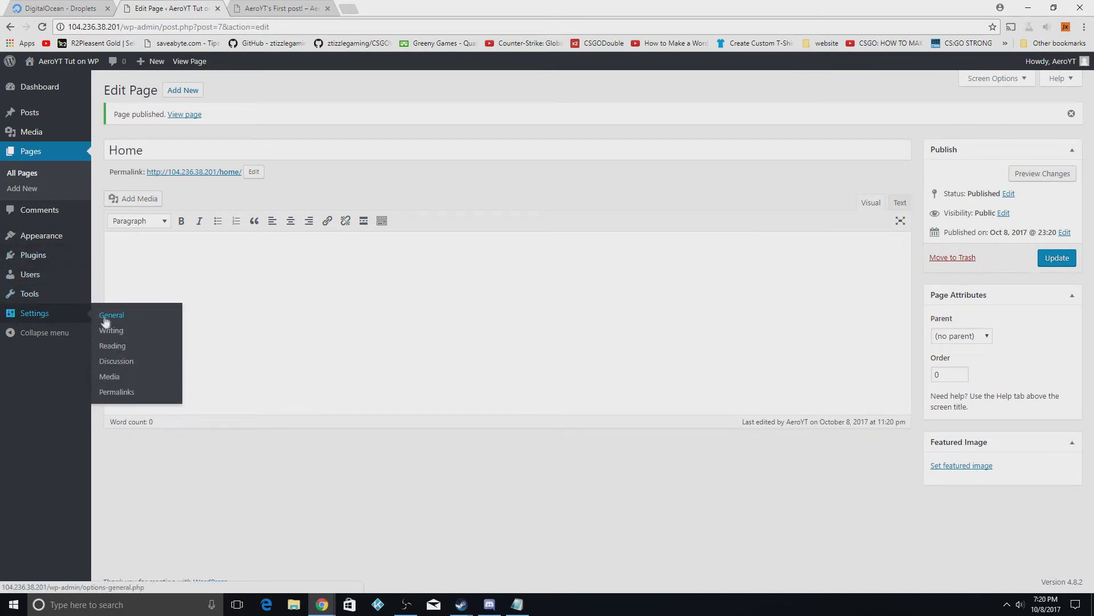
click(113, 345)
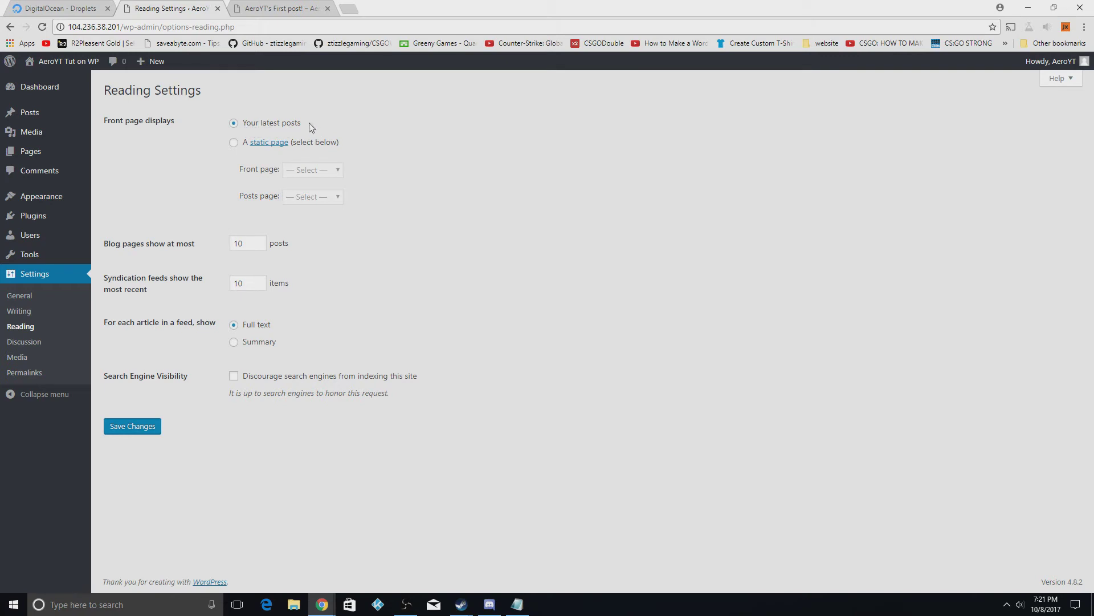
click(233, 146)
click(330, 171)
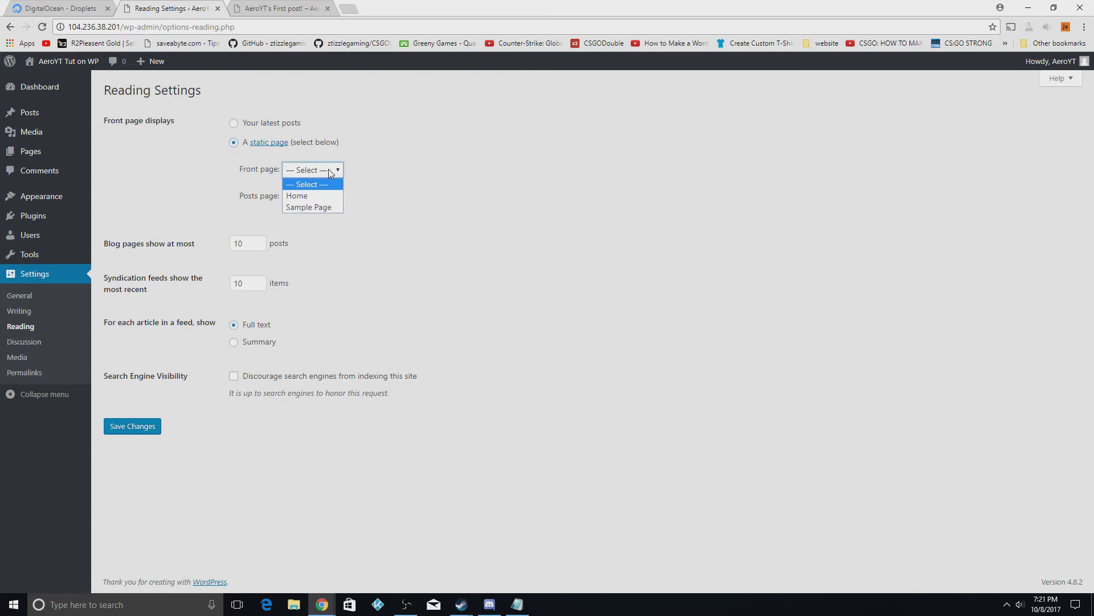
click(308, 196)
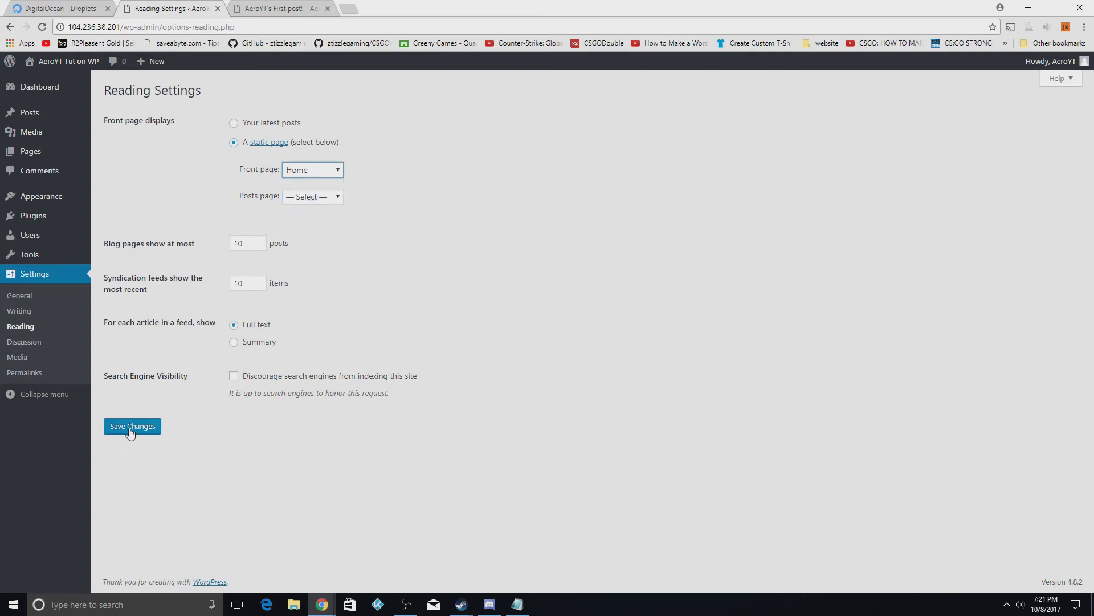
click(129, 431)
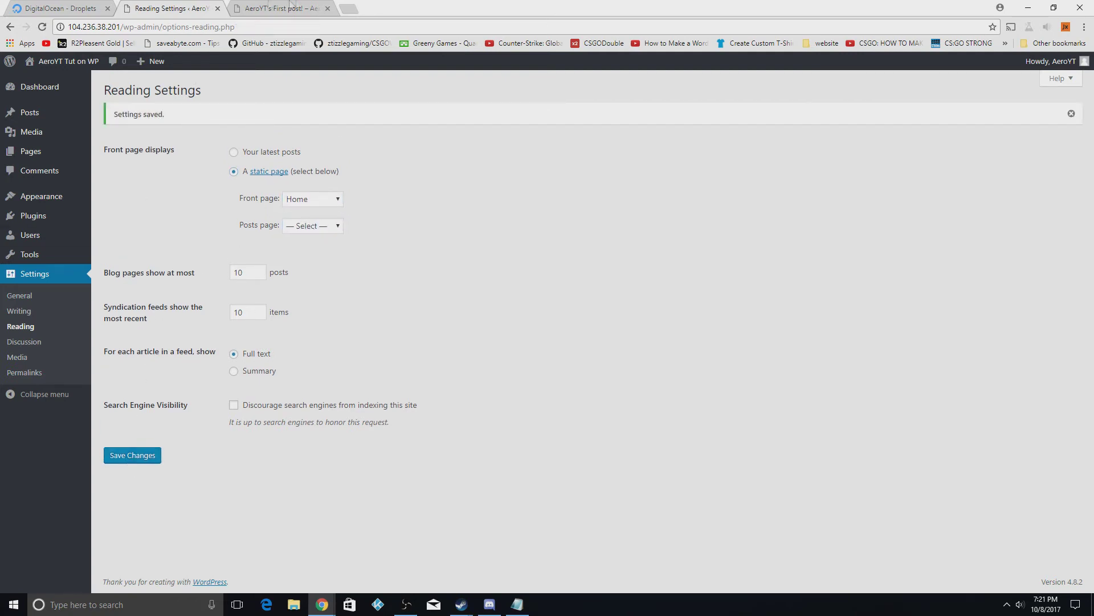
click(290, 7)
click(42, 27)
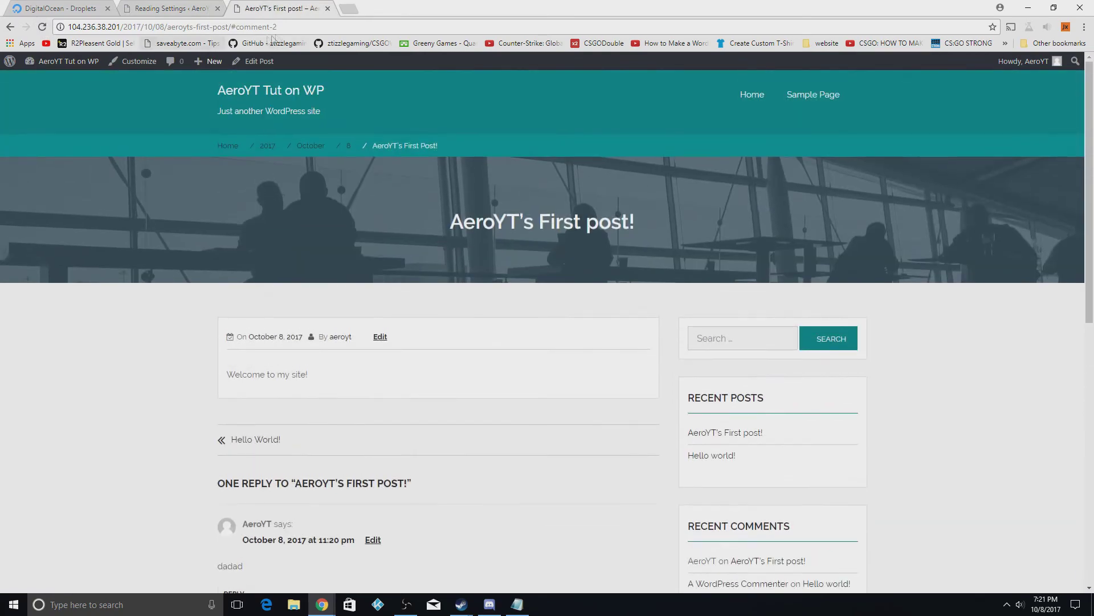
Load the home page at the bare site IP, scroll through it, then return to Reading Settings
drag(277, 27, 123, 35)
key(BackSpace)
key(Return)
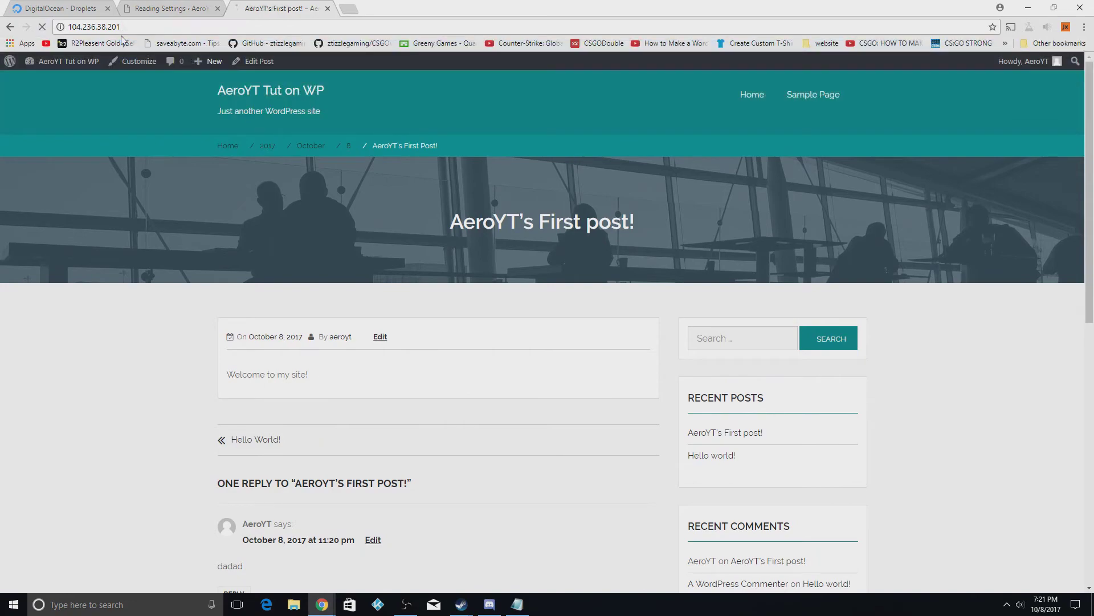
scroll(532, 325, down, 6)
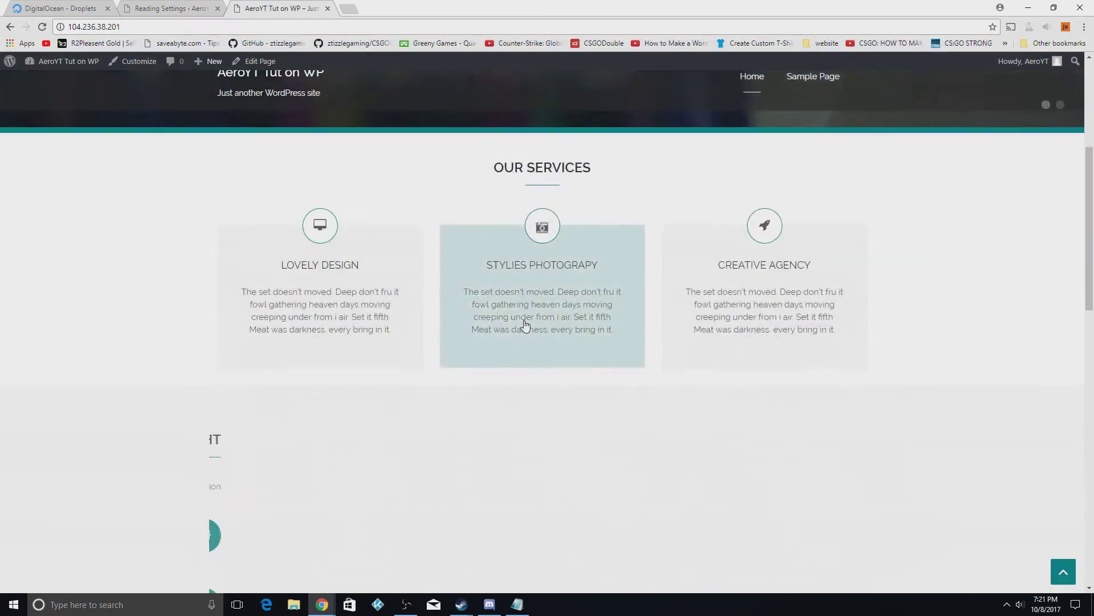
scroll(508, 342, up, 3)
scroll(499, 344, down, 8)
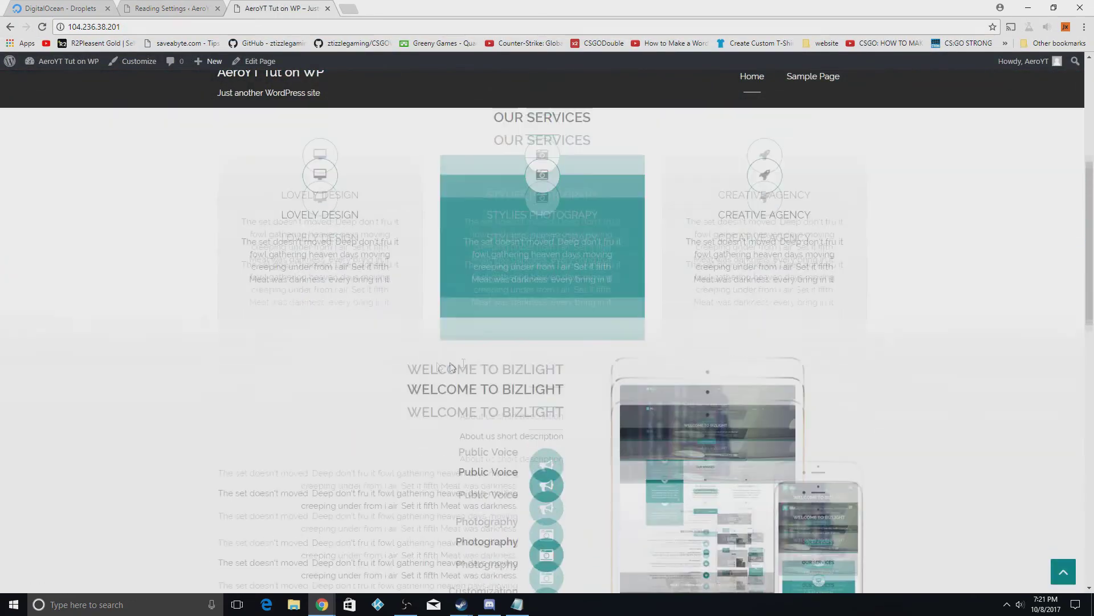
scroll(631, 405, down, 8)
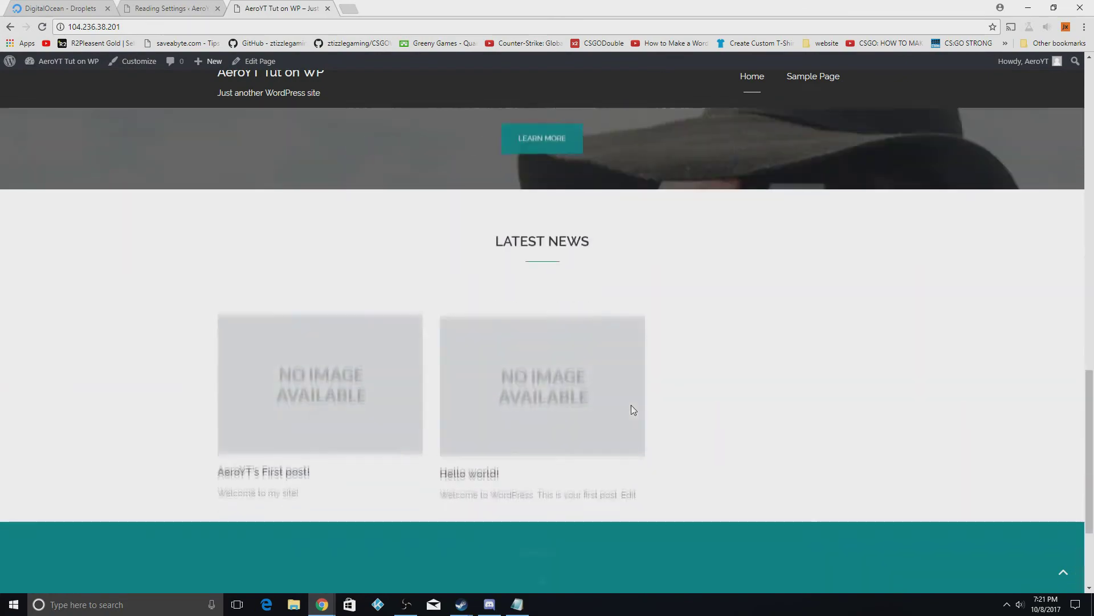
scroll(619, 409, up, 6)
scroll(621, 407, down, 6)
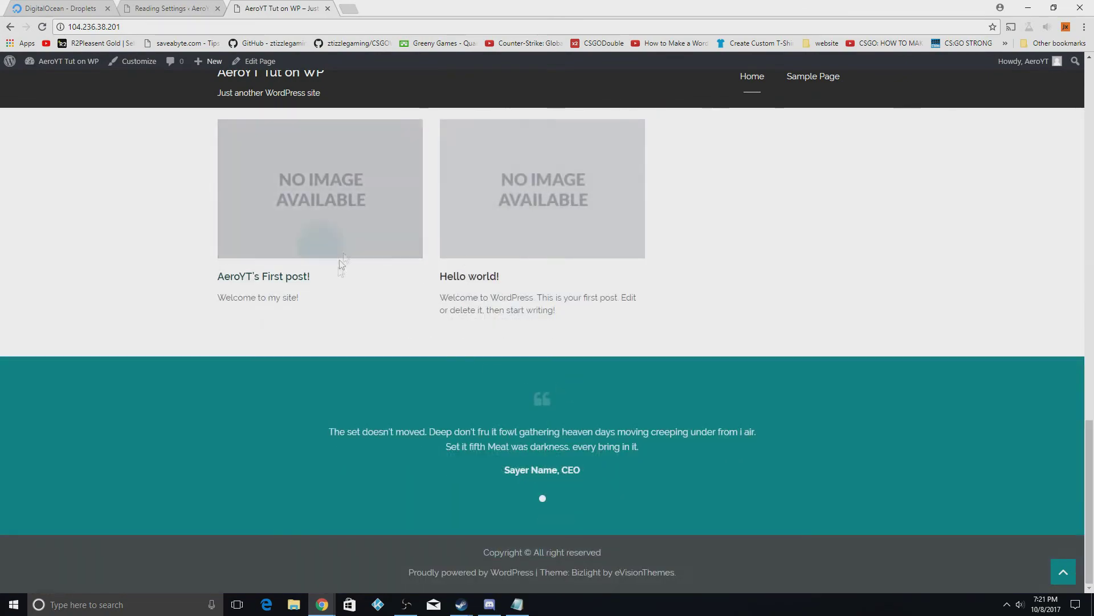
scroll(415, 332, up, 3)
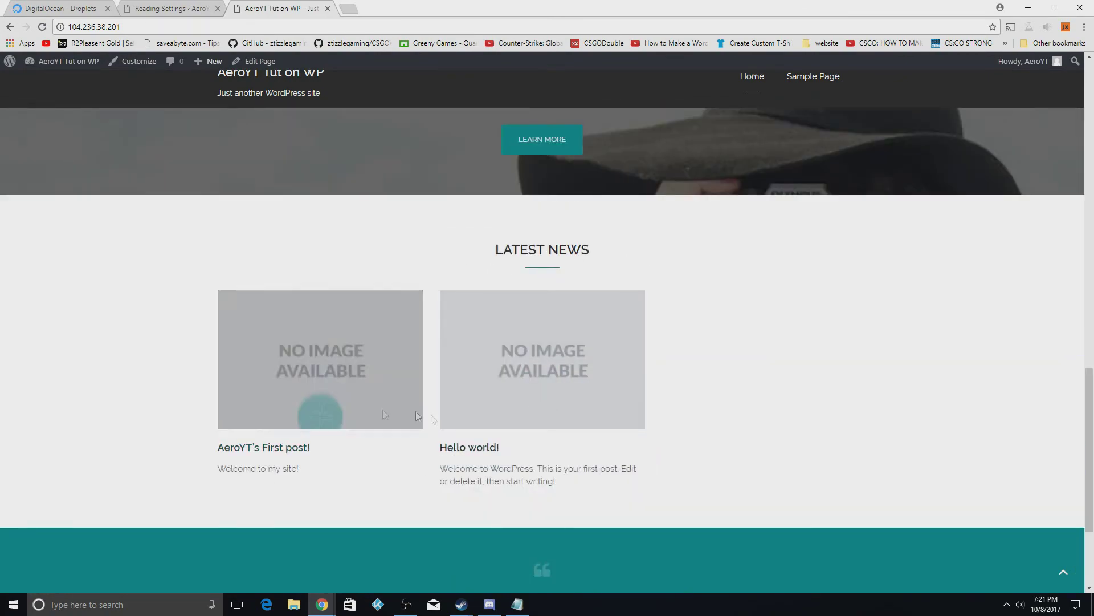
scroll(535, 399, up, 3)
scroll(533, 395, up, 5)
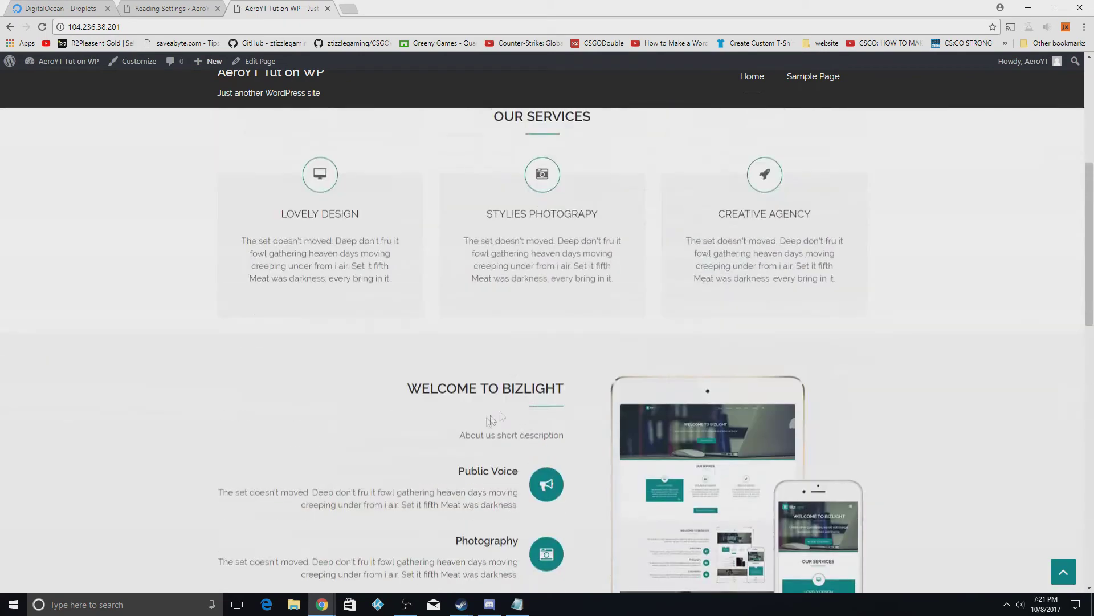
click(181, 9)
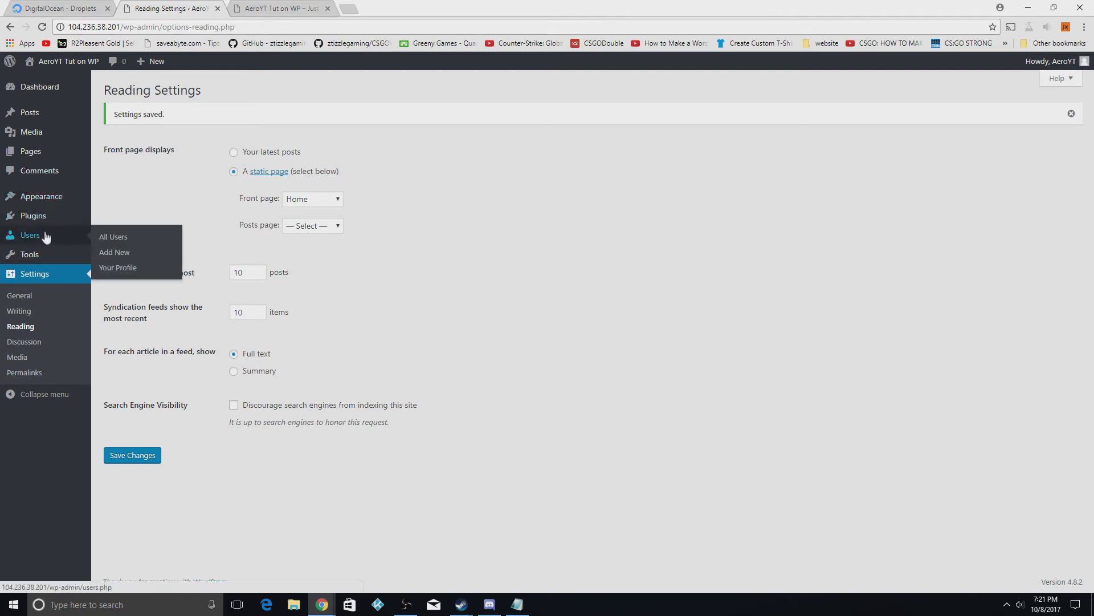
Create an 'About Us' page with several lines of filler text and publish it
mouse_move(39, 133)
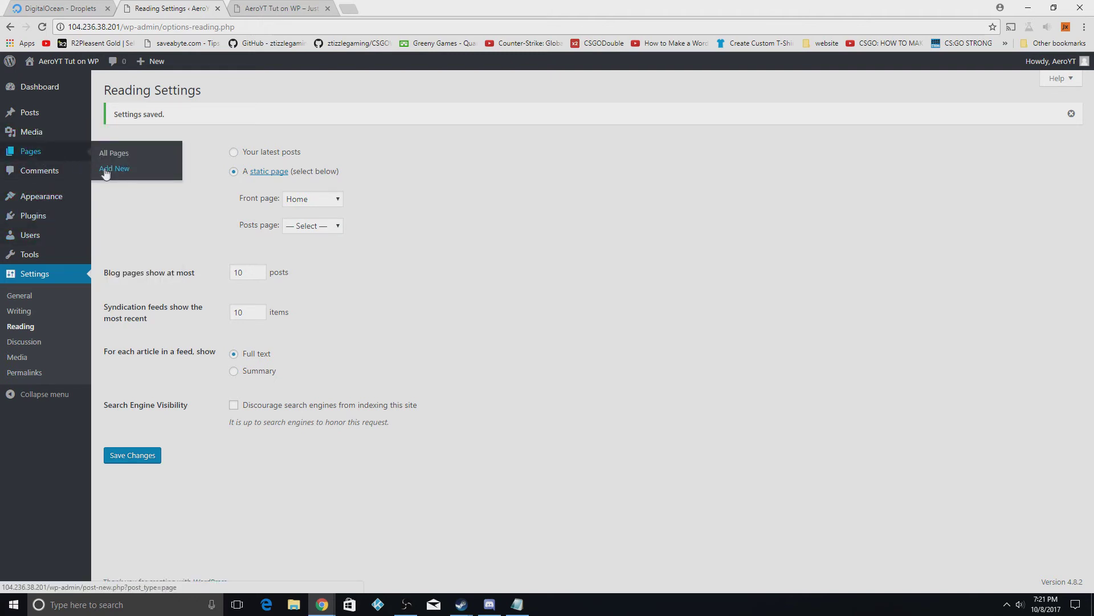
click(108, 170)
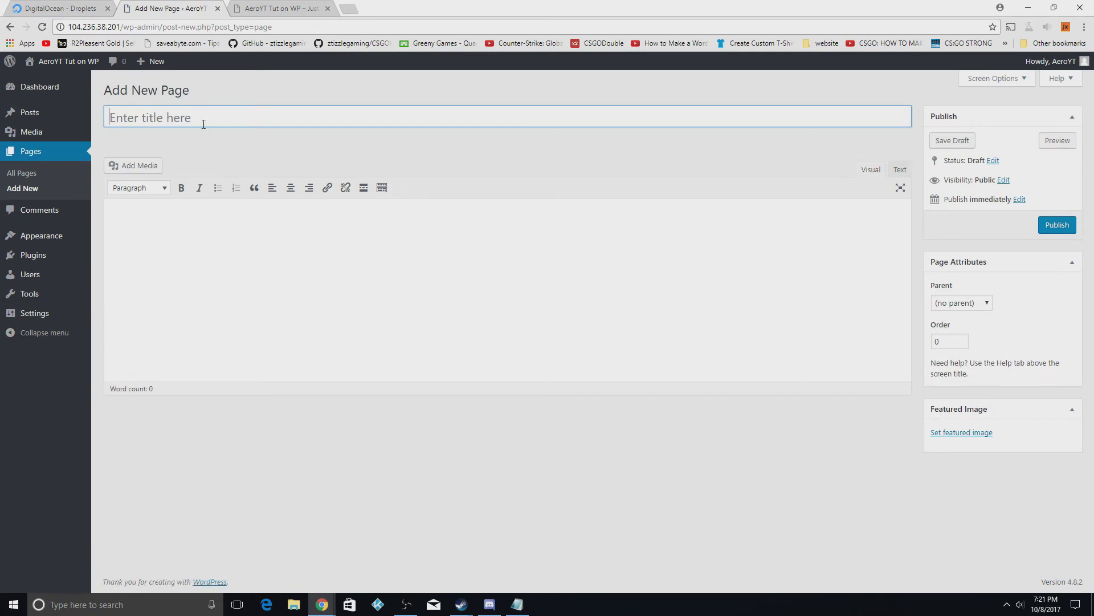
text(About Us)
click(196, 266)
text(fsaf)
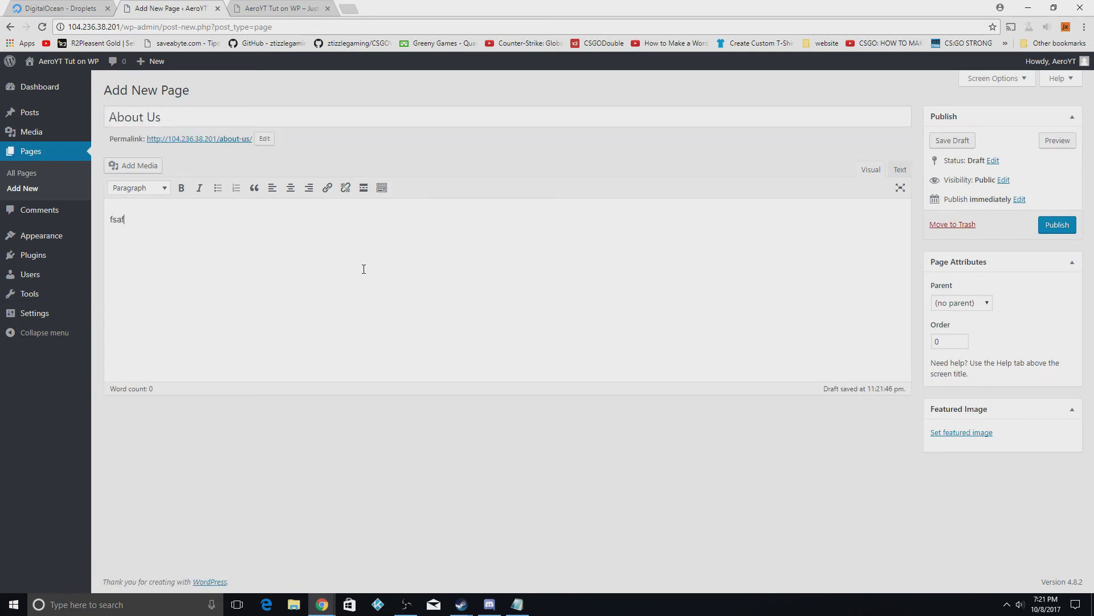
text(safsafsfsafsagsdg)
text(sd)
key(Return)
text(gsd)
key(Return)
text(gsd)
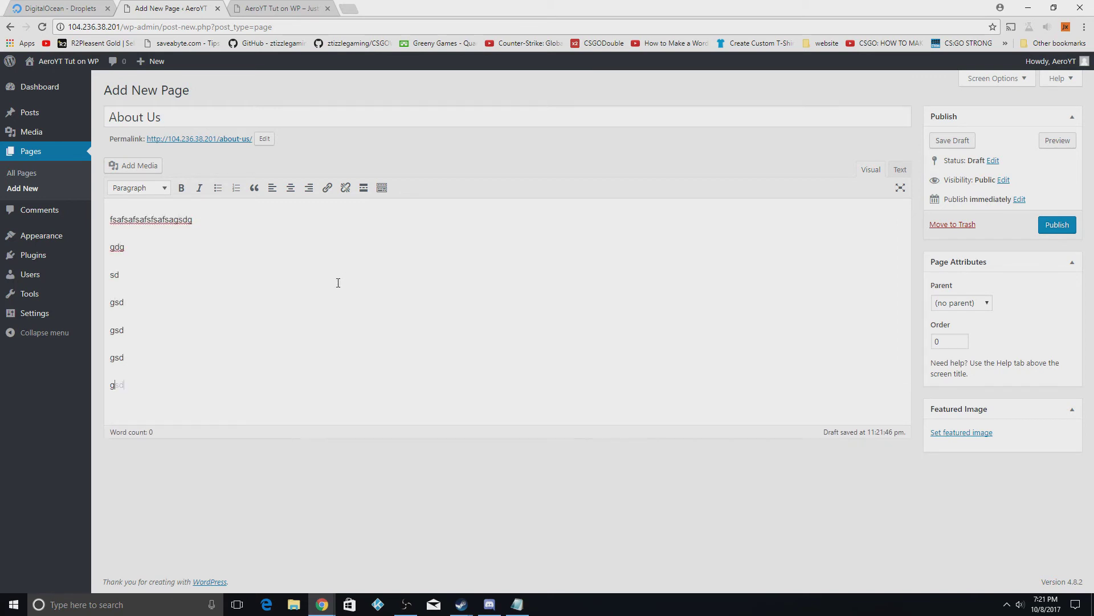
key(Return)
text(gsd)
click(1060, 225)
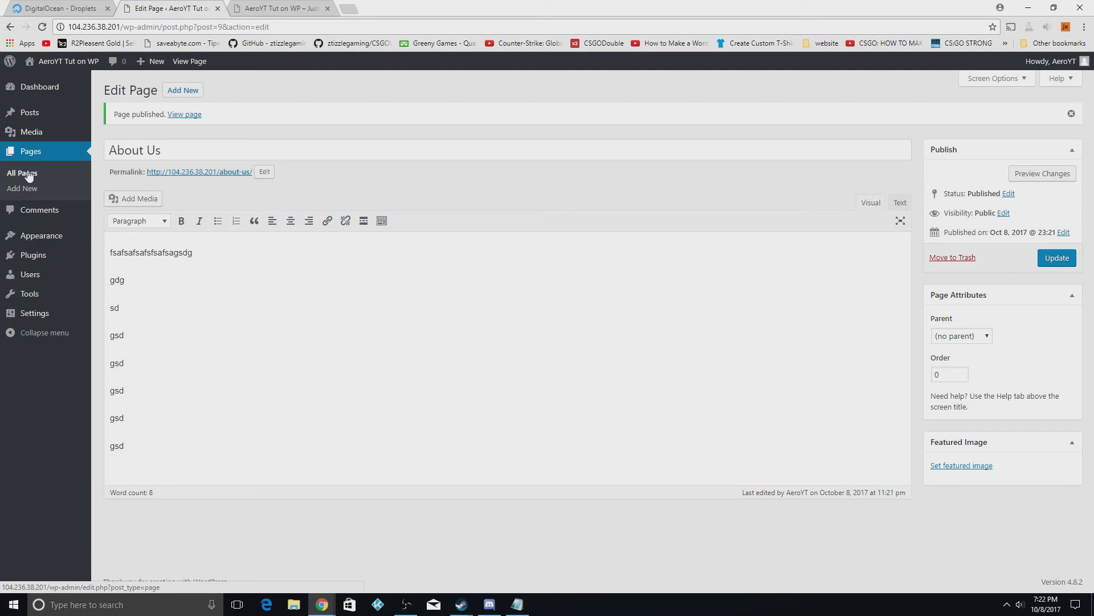
Create a new navigation menu named 'Menu1'
mouse_move(43, 236)
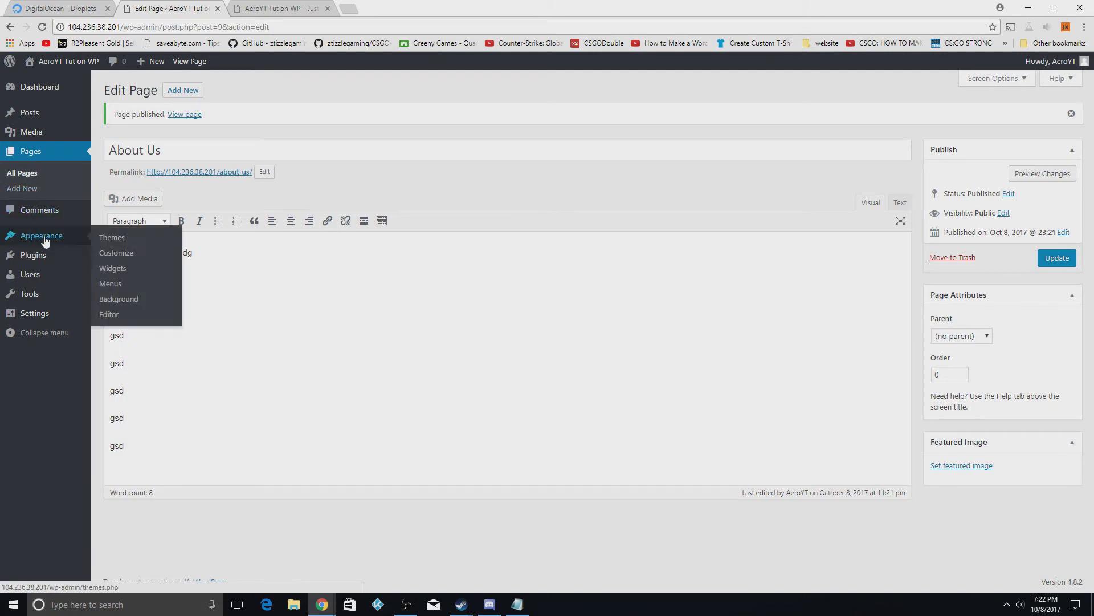
click(125, 284)
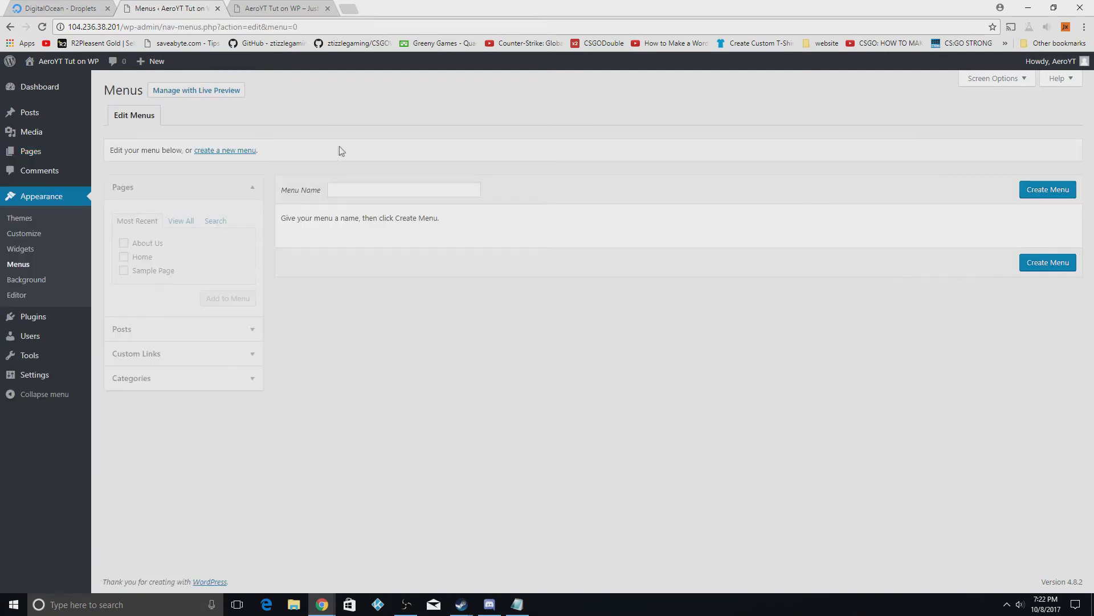
click(343, 191)
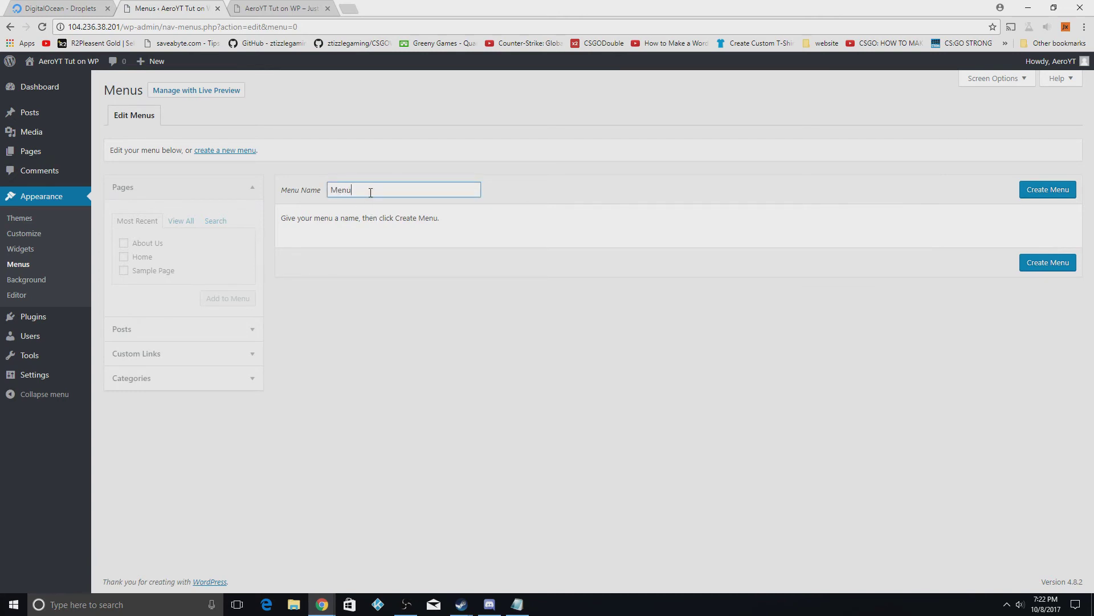
click(1036, 194)
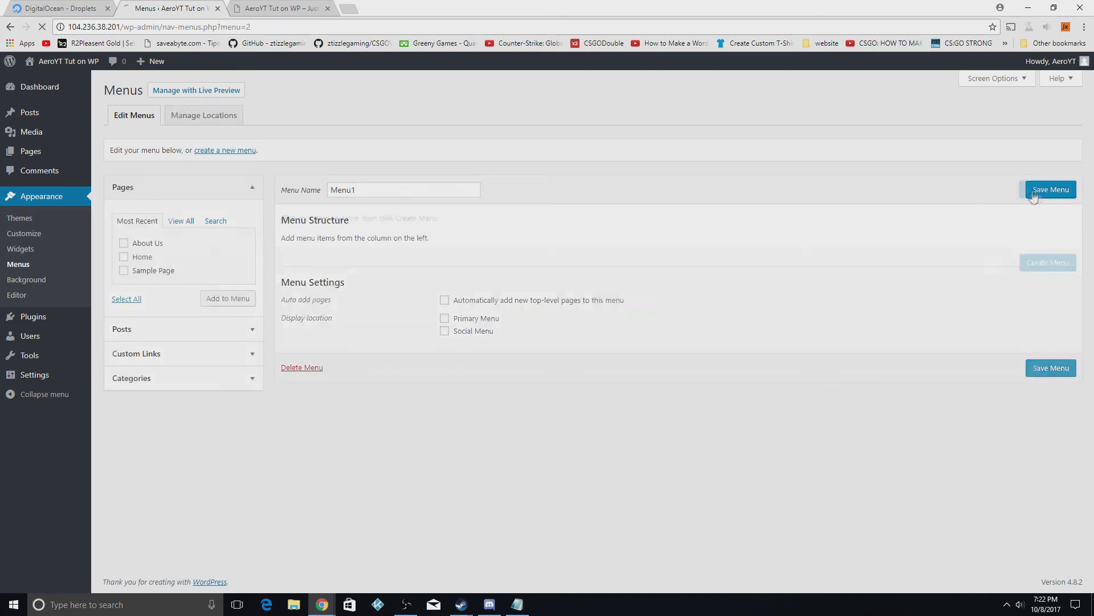
Add Home and About Us to Menu1, place Home first, and save the menu
click(124, 257)
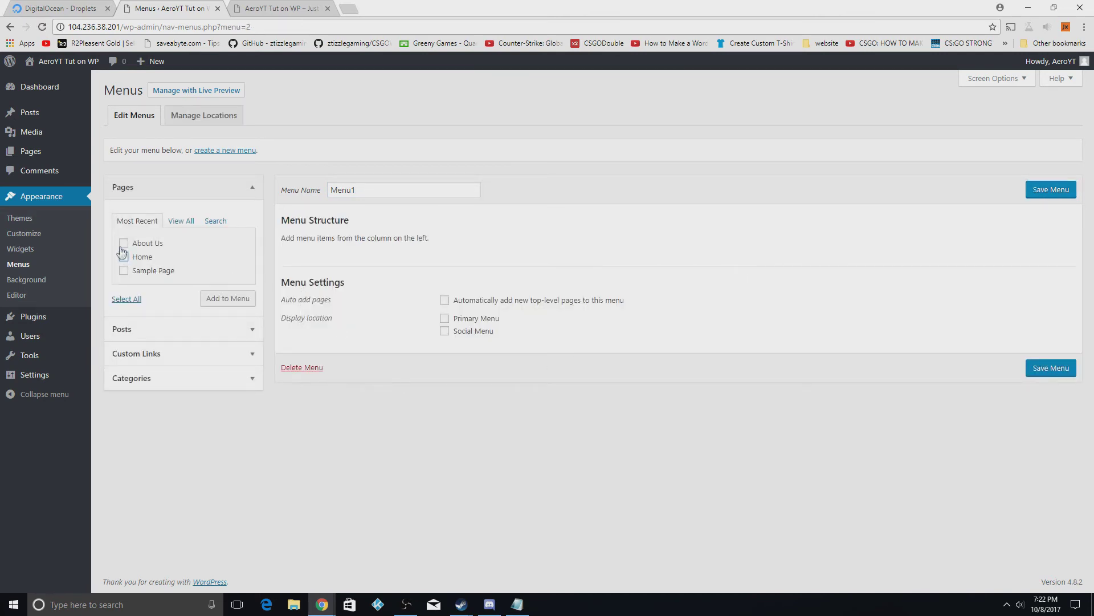
click(123, 243)
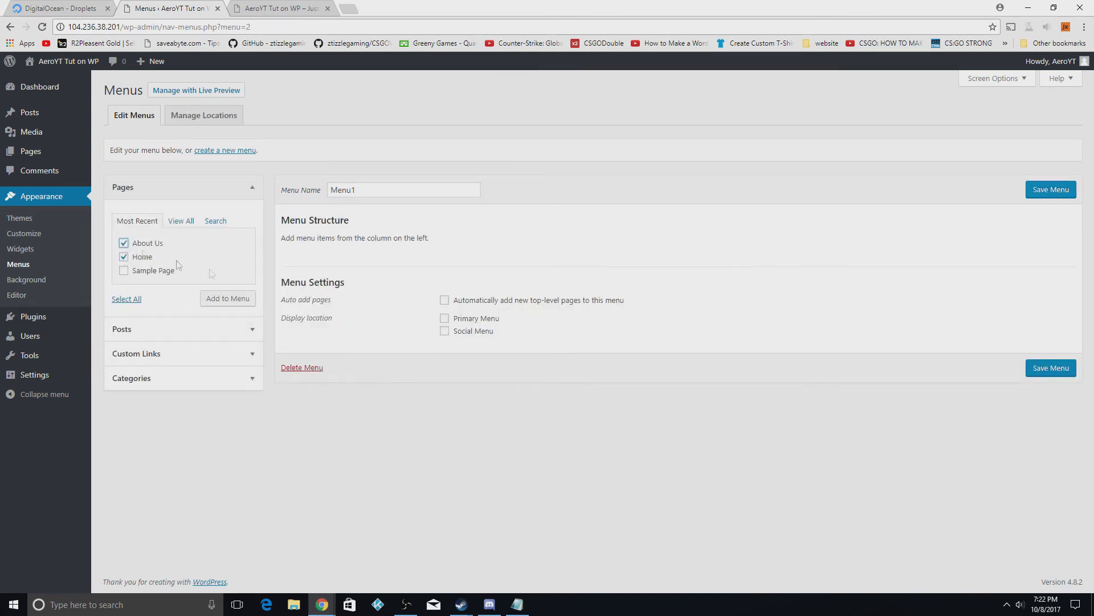
click(232, 300)
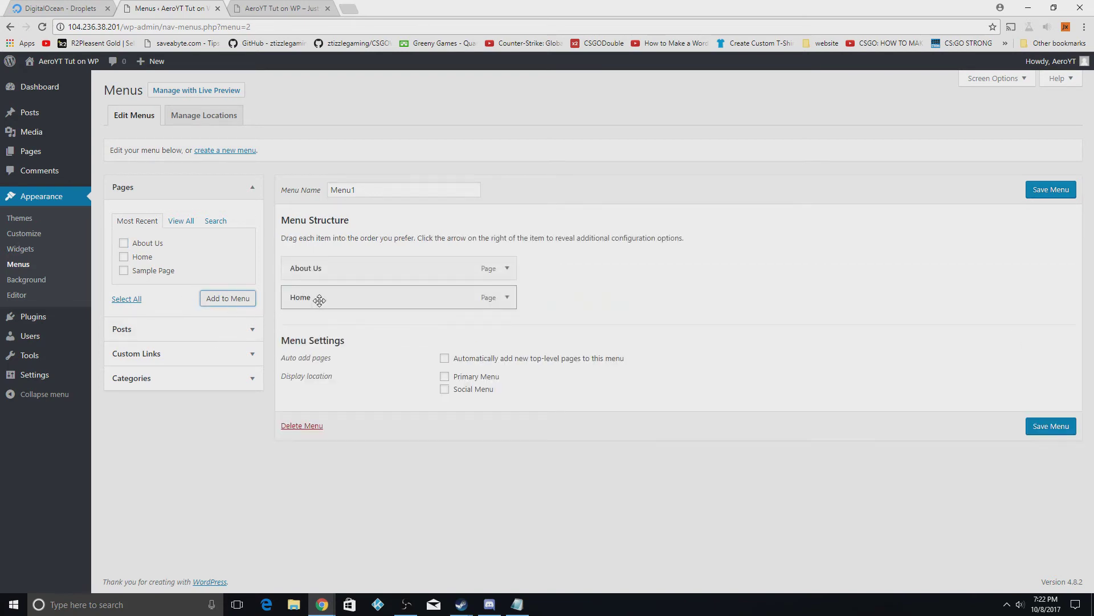
mouse_move(318, 298)
mouse_down()
mouse_move(317, 266)
mouse_move(328, 270)
mouse_move(335, 317)
mouse_move(333, 295)
mouse_up()
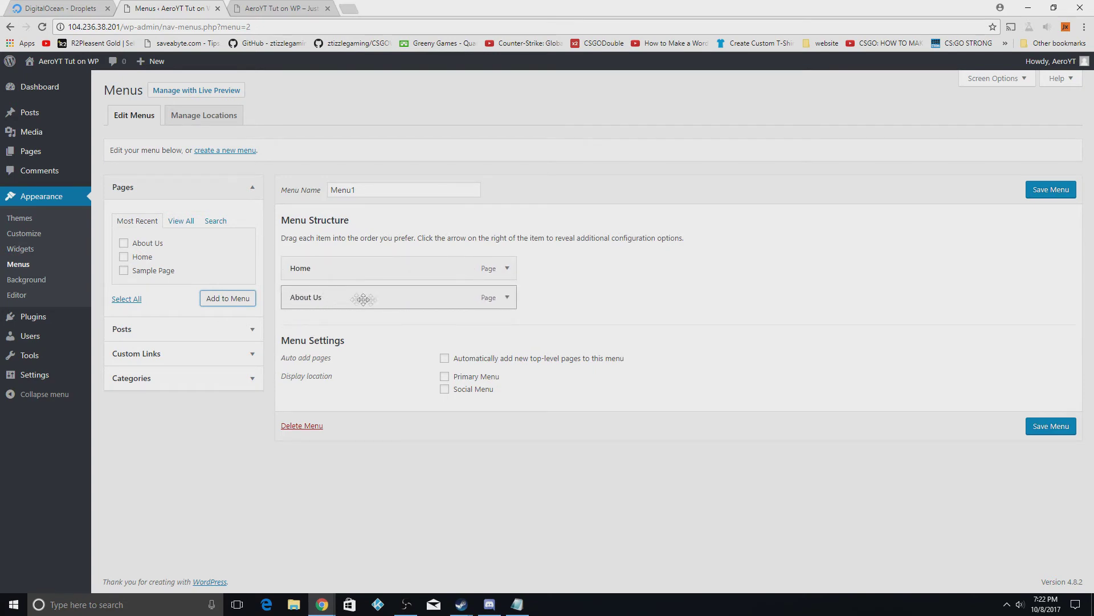
click(1037, 432)
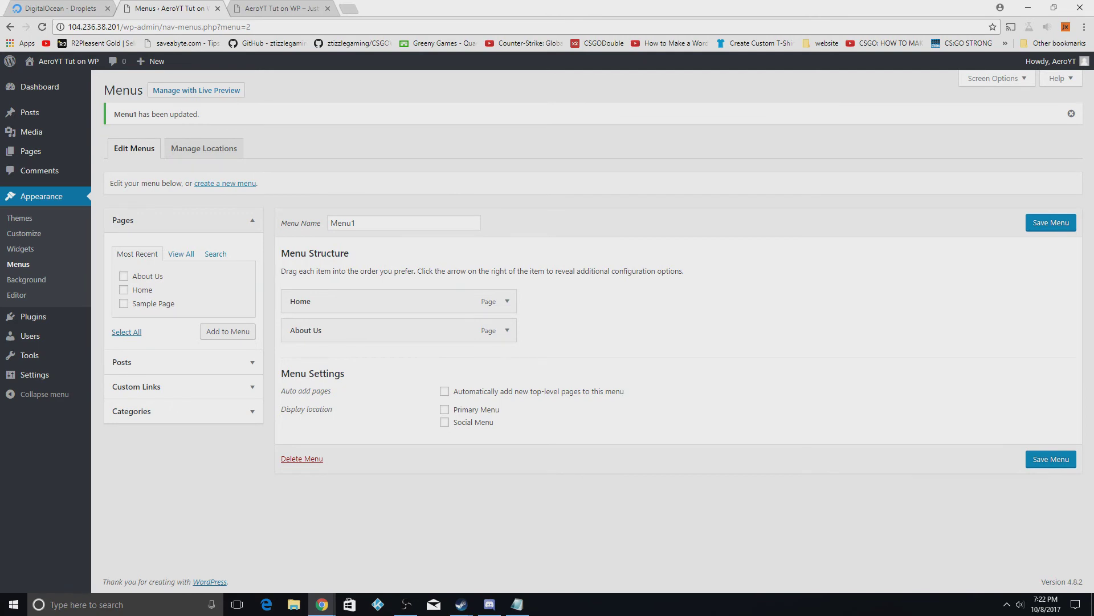
Check the live site's header menu by visiting its About Us and Home pages
click(308, 8)
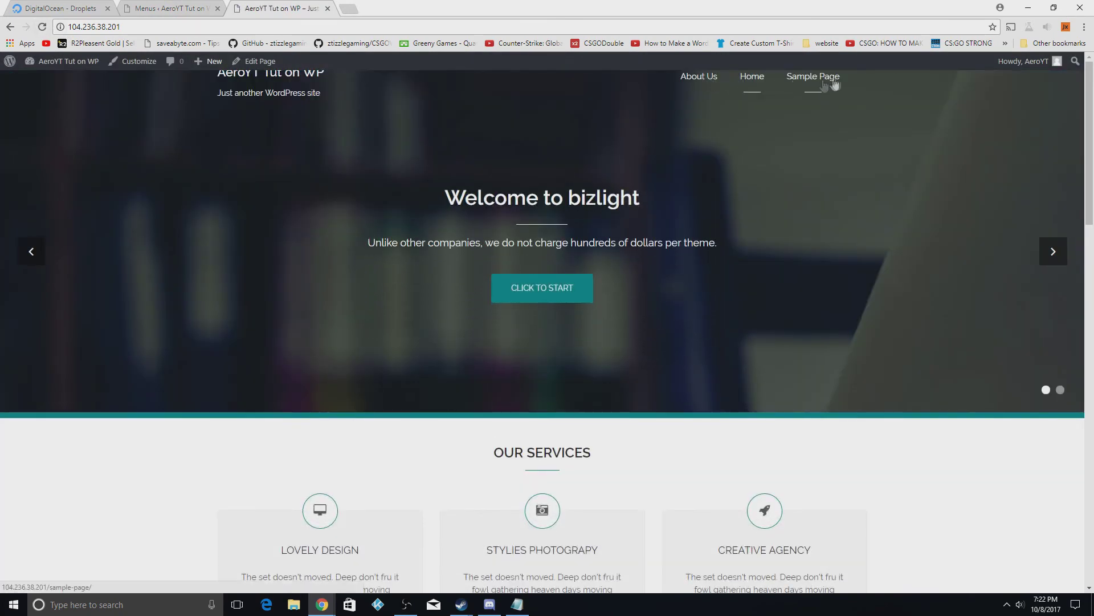
click(220, 4)
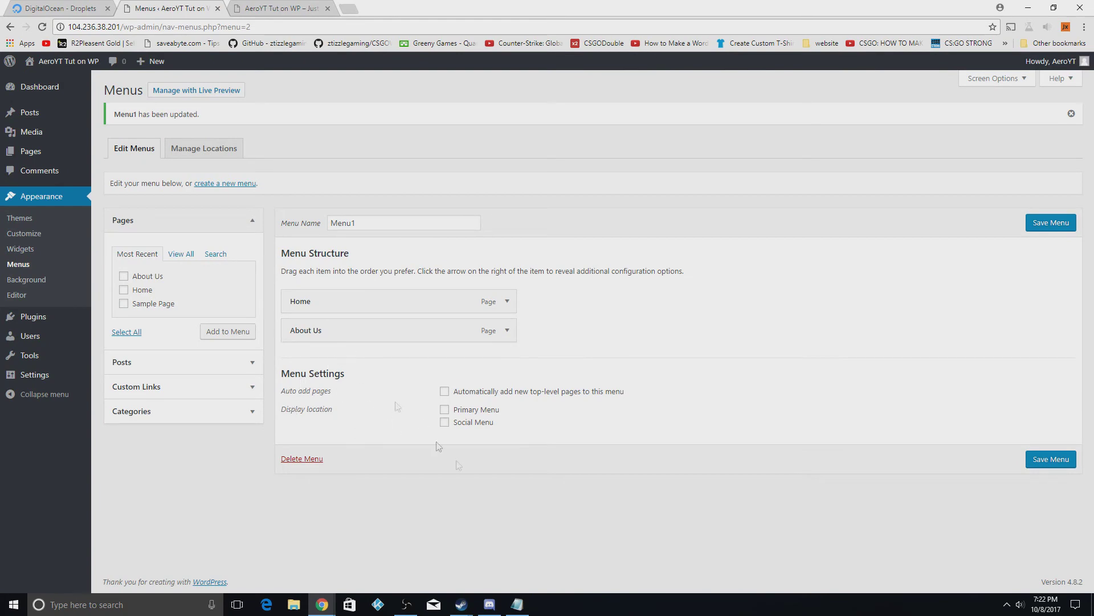
click(248, 5)
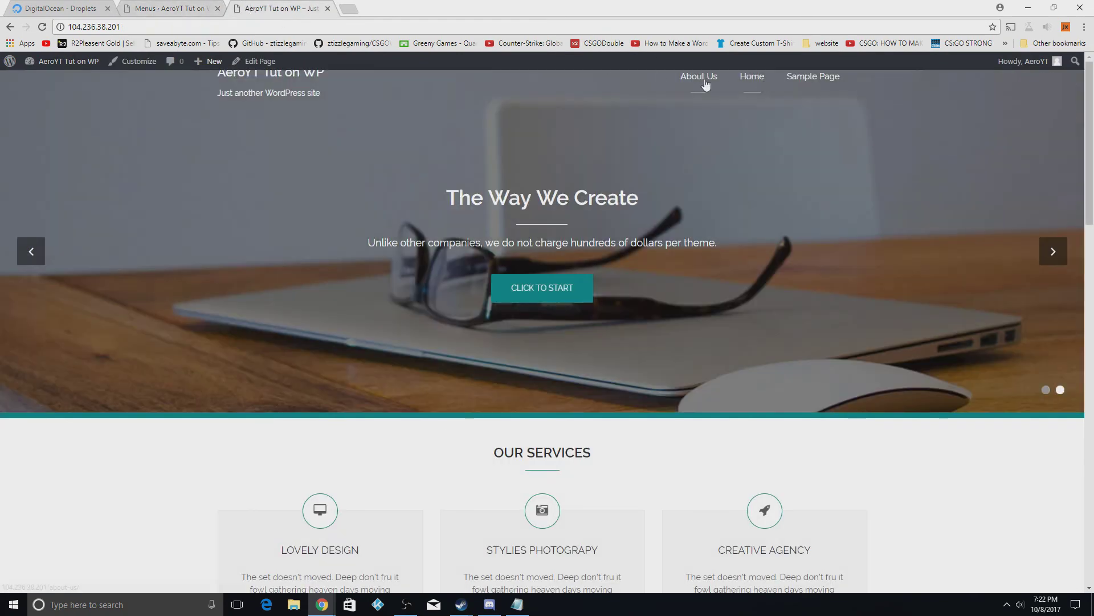
click(700, 94)
click(745, 106)
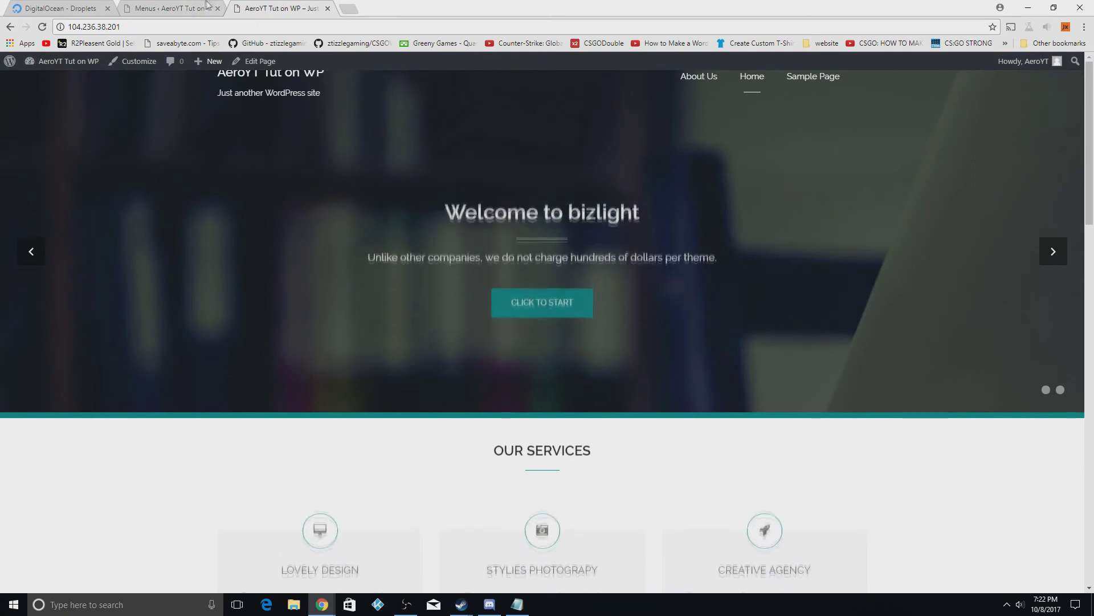
Try nesting About Us under Home as a sub-item and preview the site
click(171, 8)
drag(322, 334, 347, 342)
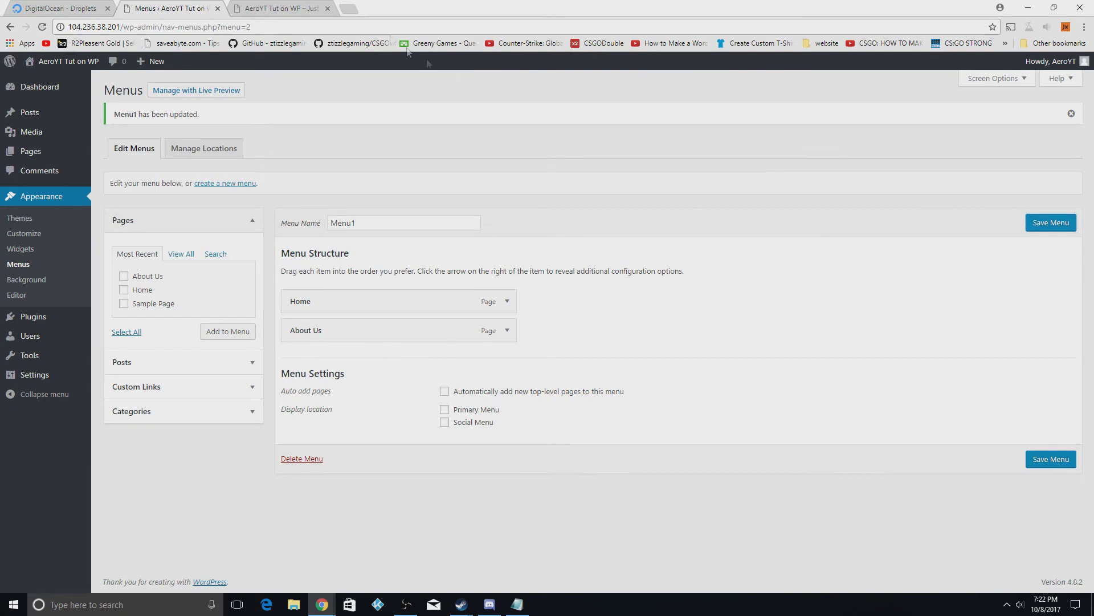
click(279, 8)
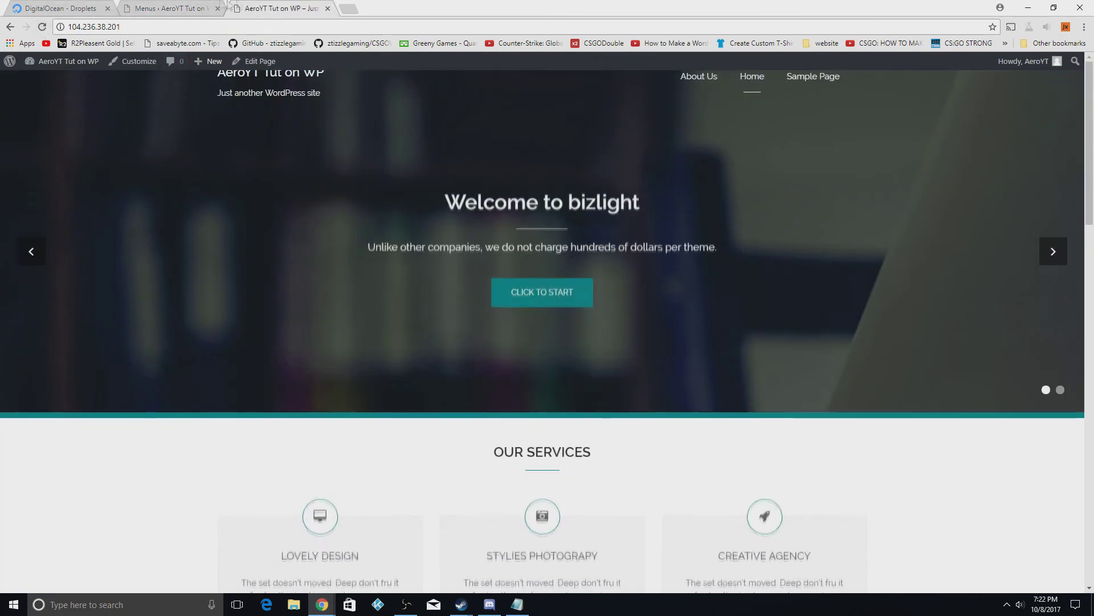
click(171, 8)
Move About Us back above Home, save Menu1, and recheck the live header menu
drag(342, 331, 340, 298)
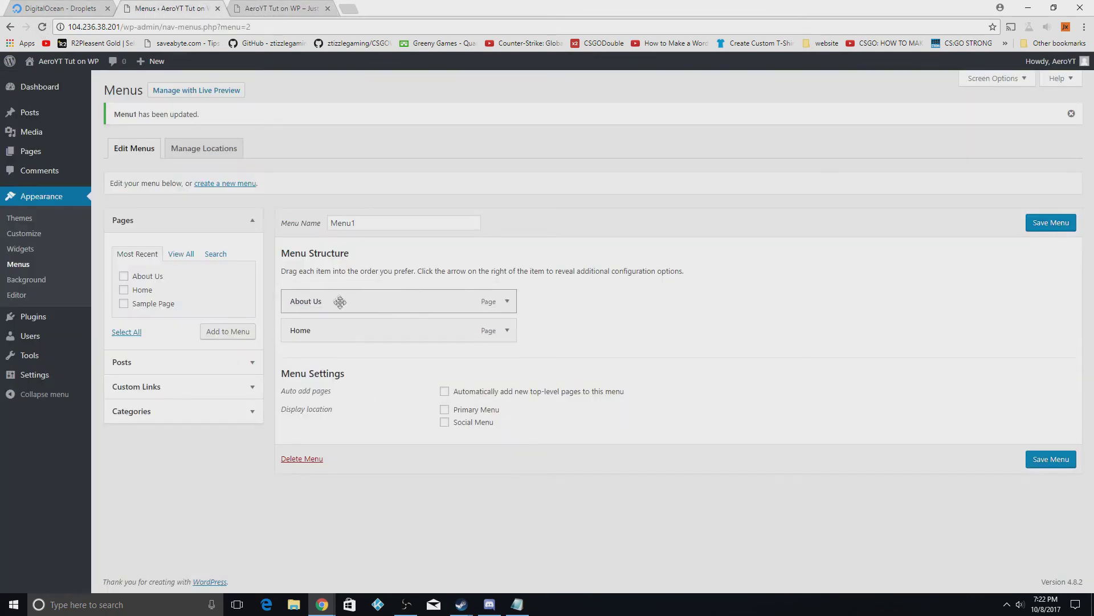
click(1033, 222)
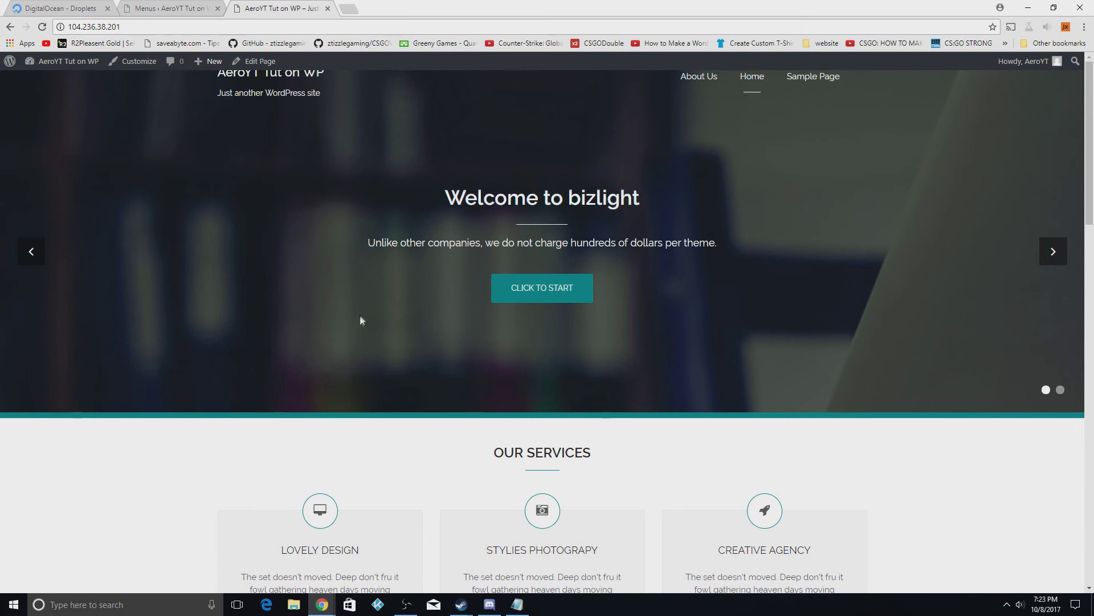
click(201, 7)
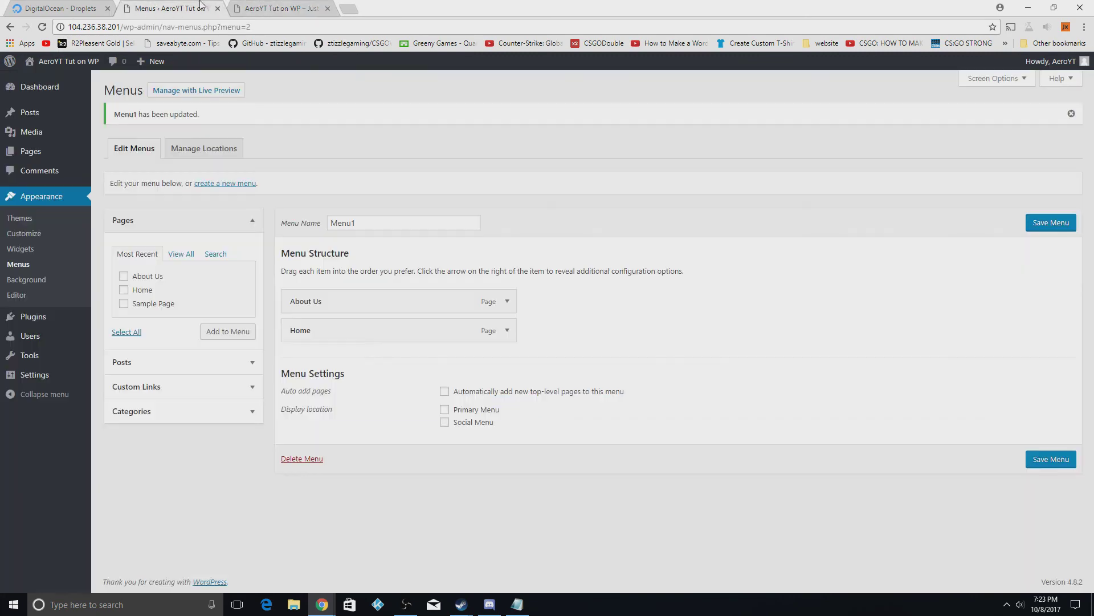
click(236, 12)
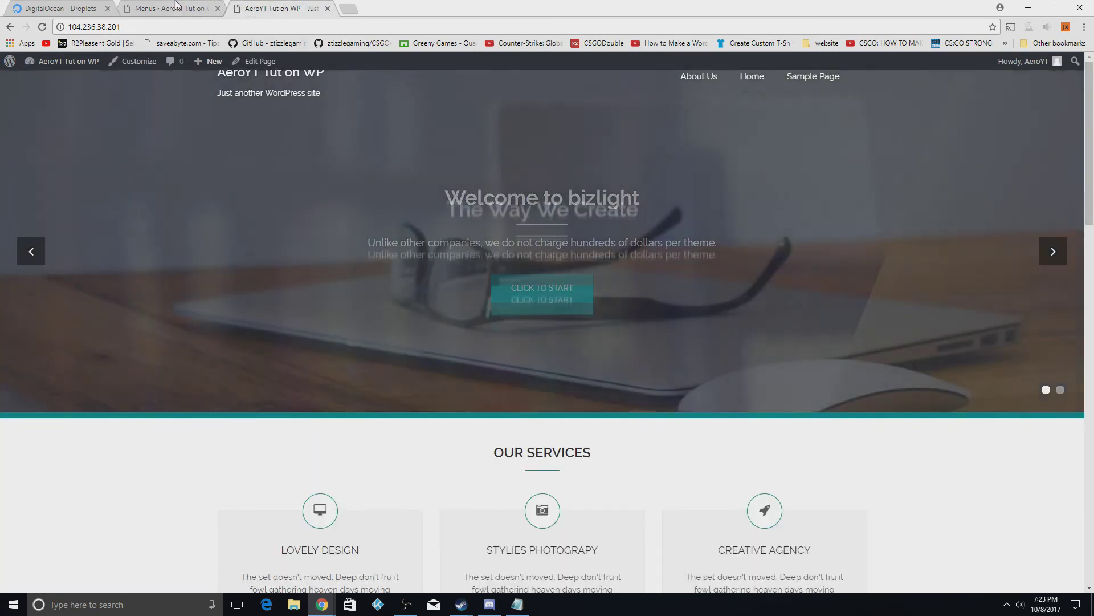
click(176, 7)
Browse the Add New Plugins page and its Popular plugins list
mouse_move(57, 318)
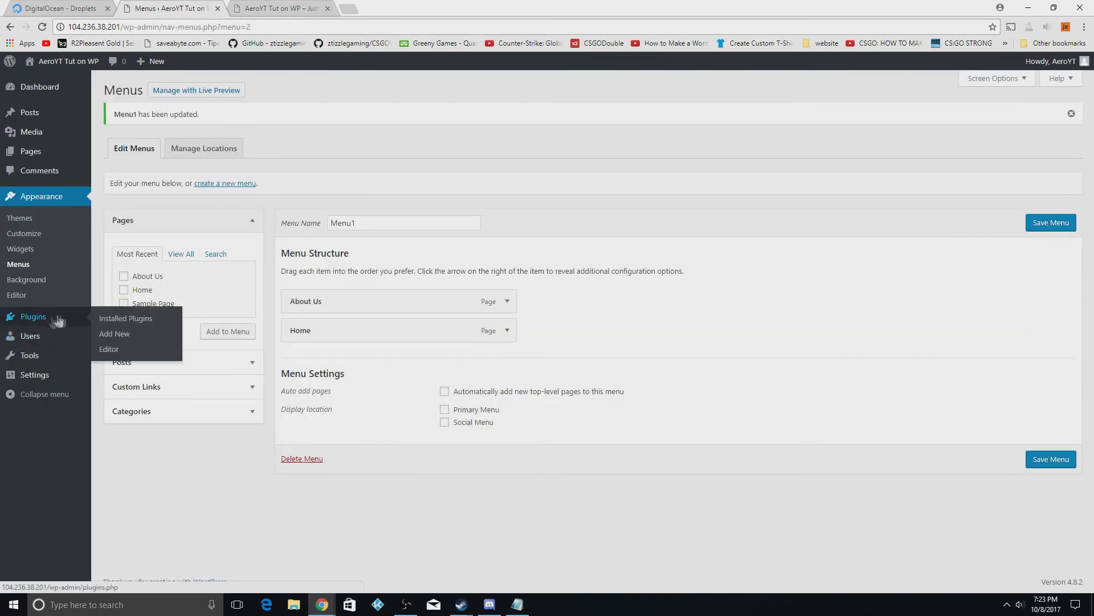
click(114, 333)
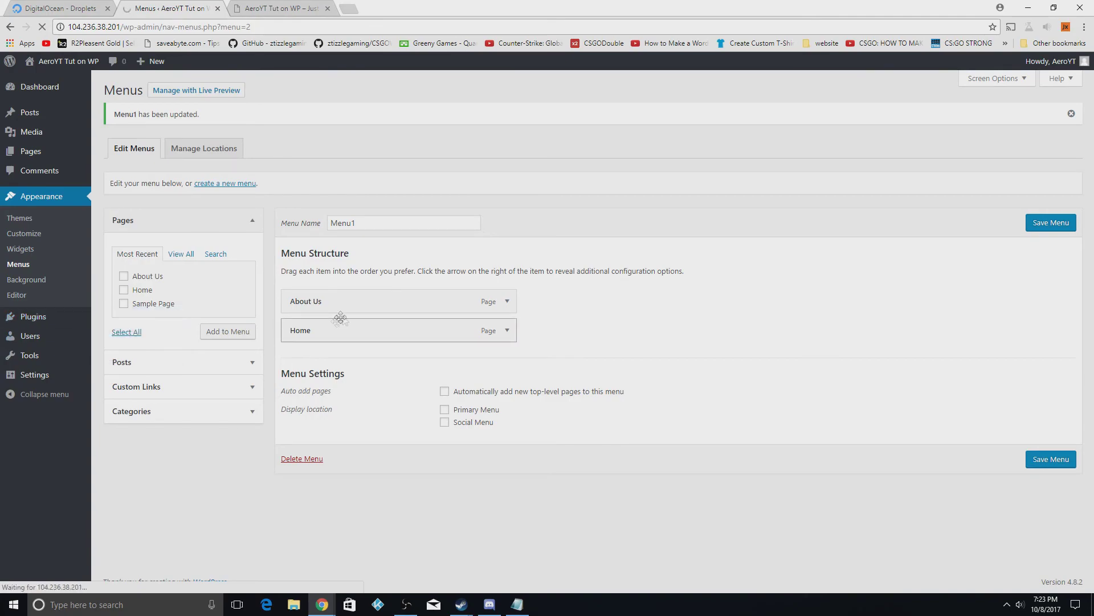
scroll(285, 268, down, 1)
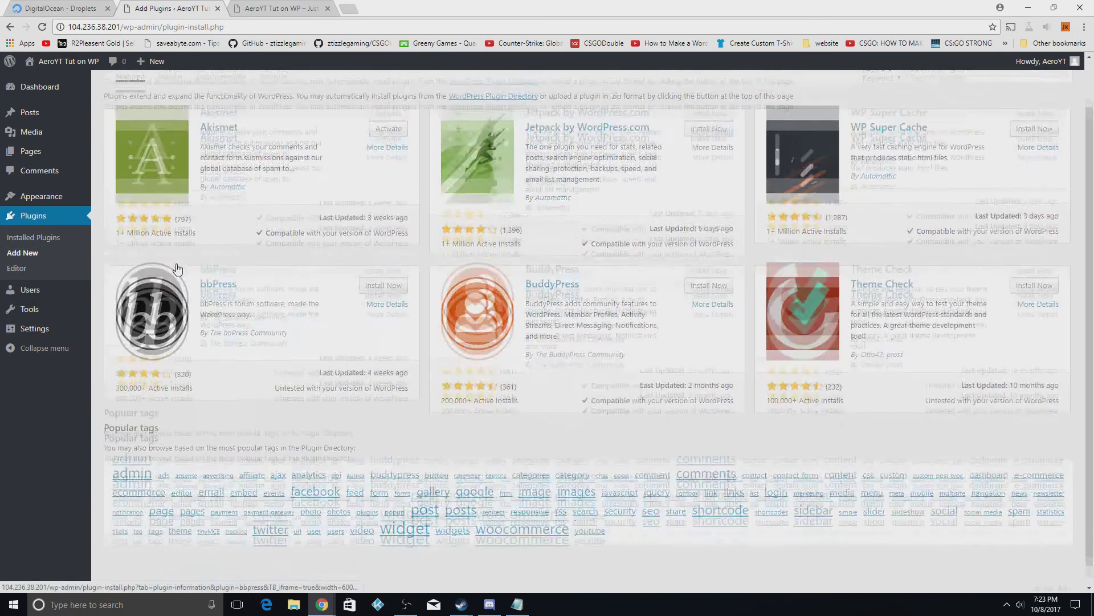
scroll(319, 245, up, 1)
scroll(364, 222, down, 1)
scroll(365, 223, up, 1)
click(171, 121)
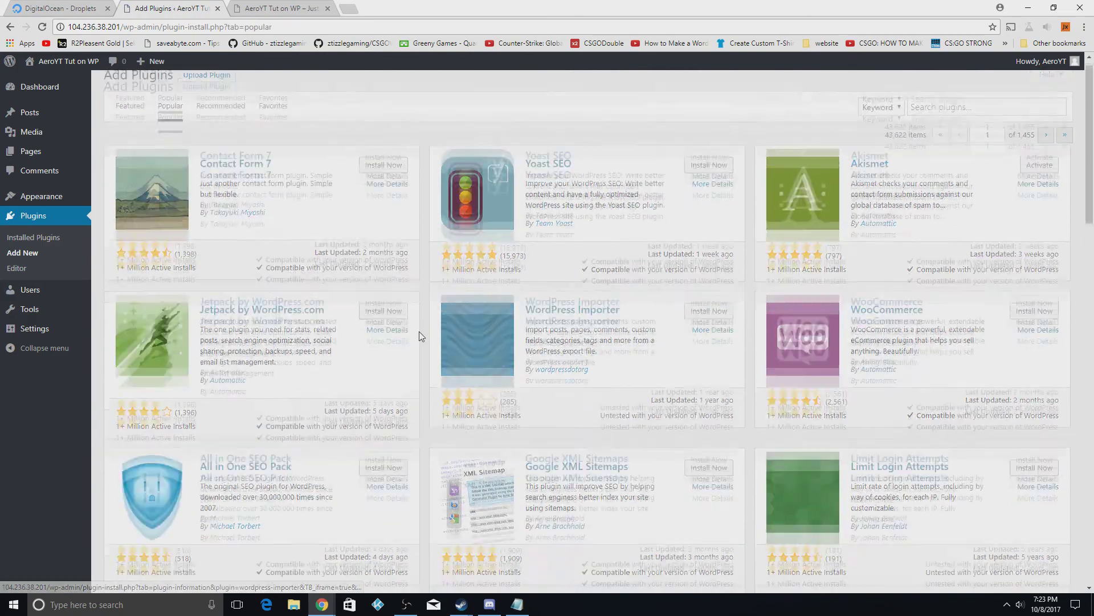
scroll(420, 337, down, 6)
scroll(394, 422, down, 9)
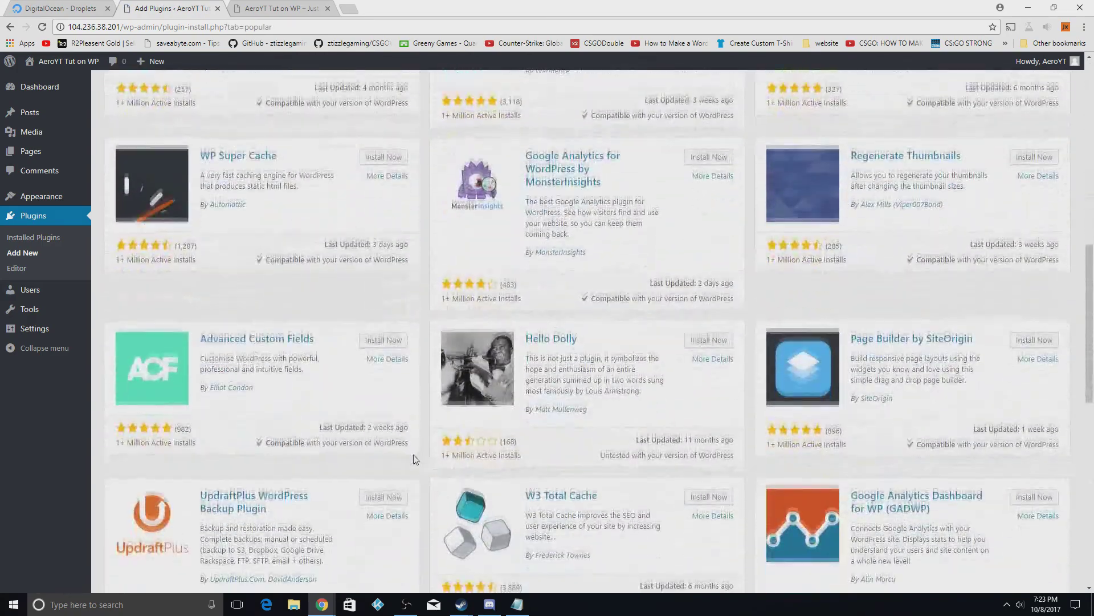
scroll(494, 480, up, 5)
scroll(493, 481, up, 12)
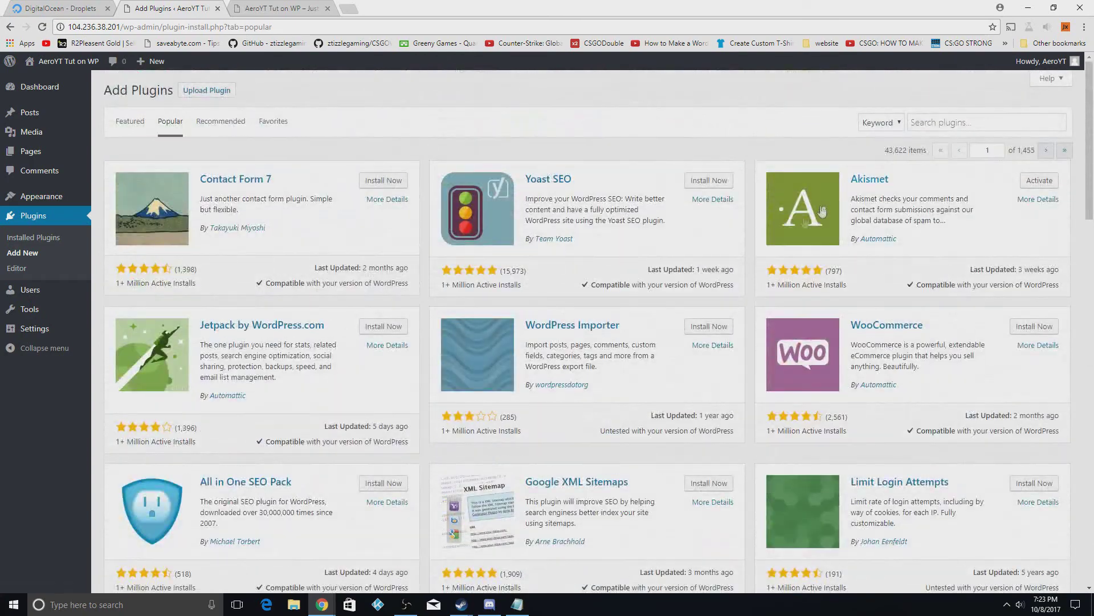
Search for 'contact form 7', then install and activate the Contact Form 7 plugin
click(949, 123)
text(contact form 7)
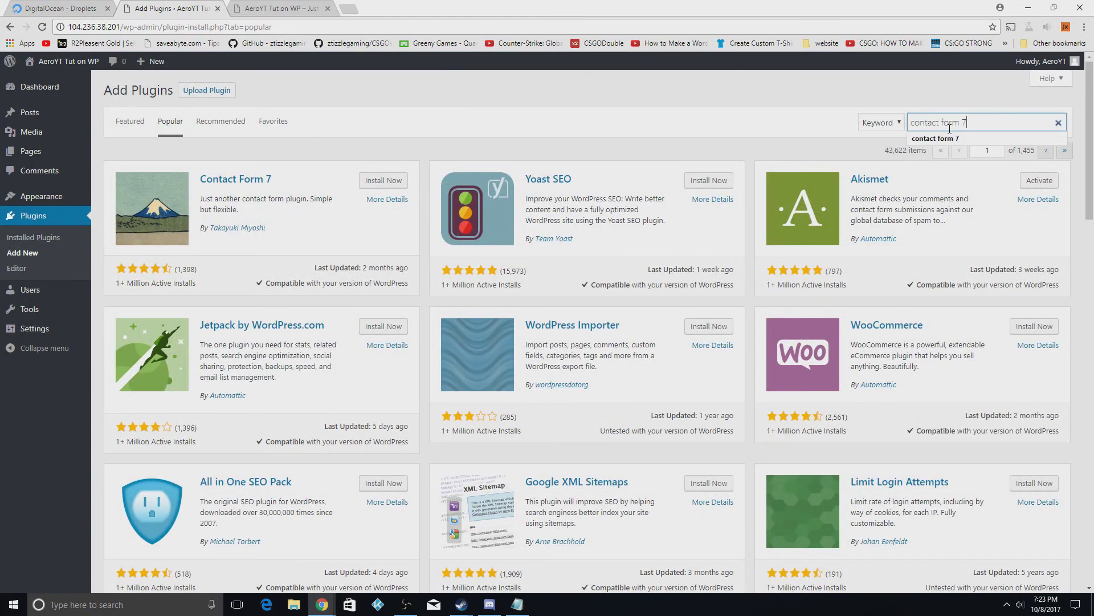
key(Return)
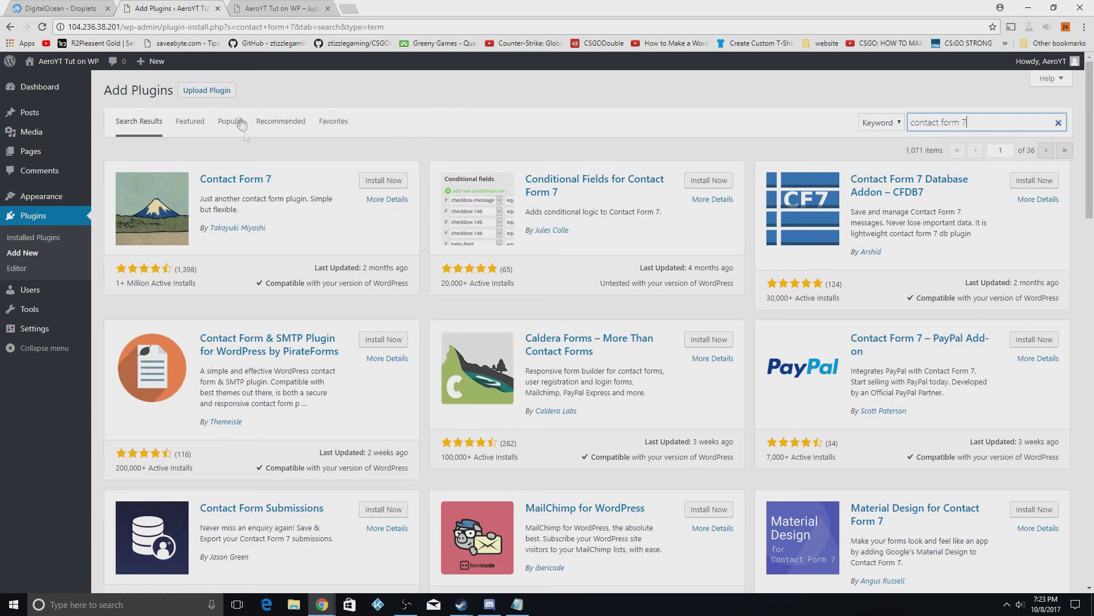
click(386, 180)
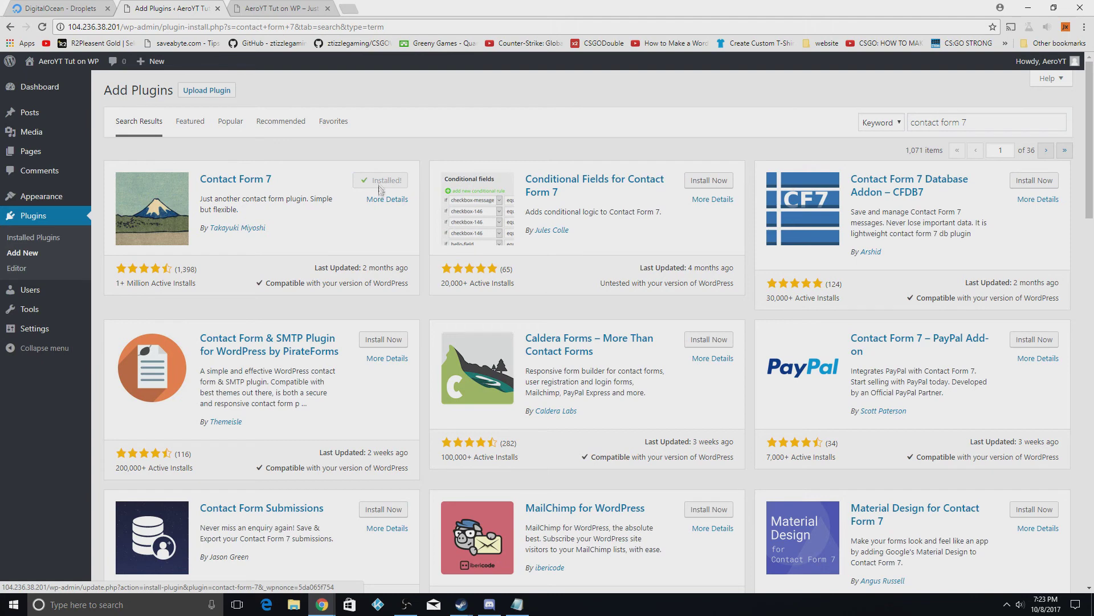
click(387, 181)
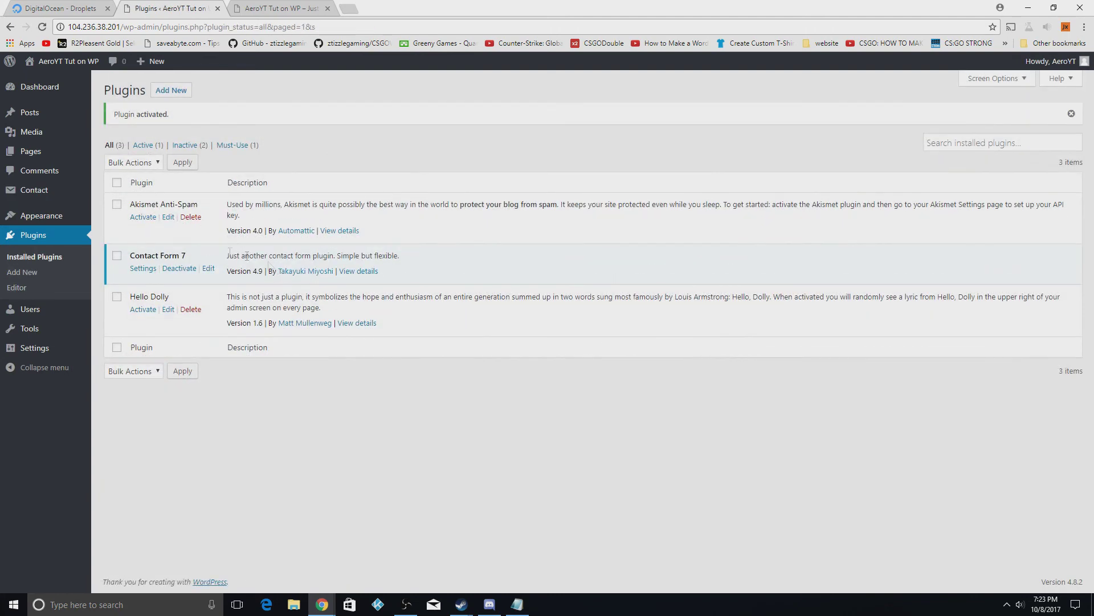
Copy the Contact form 1 shortcode from Contact Form 7's list of forms
click(143, 145)
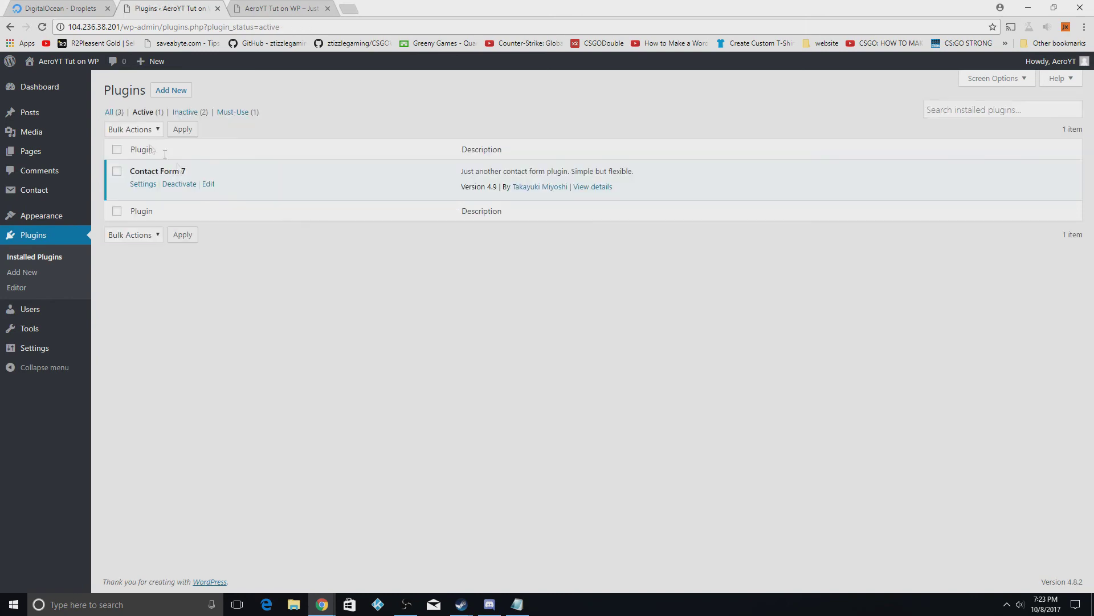
click(142, 184)
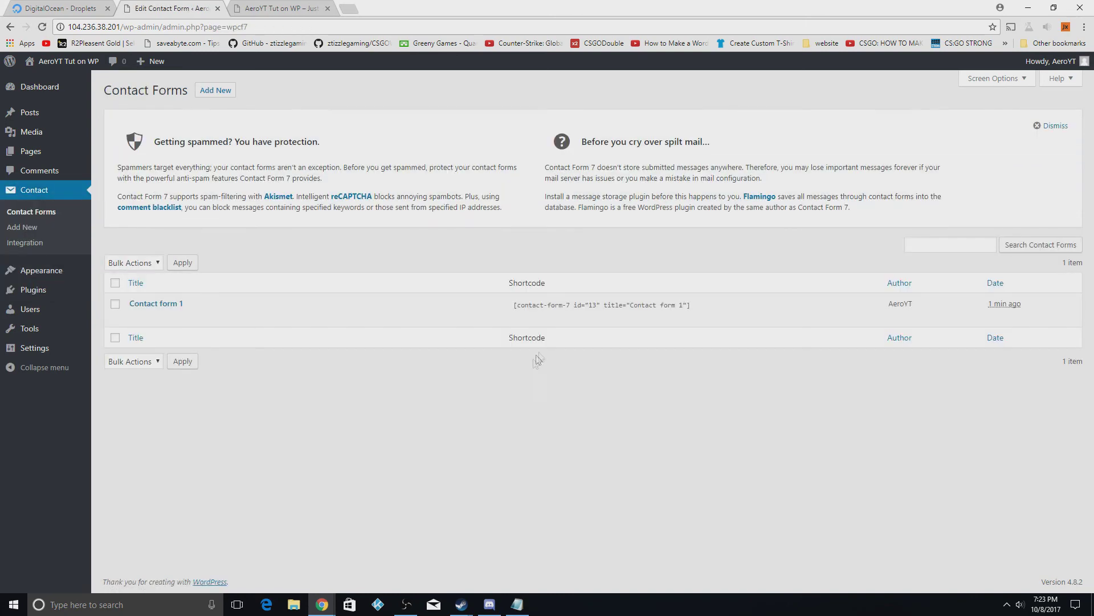
mouse_move(516, 311)
click(516, 308)
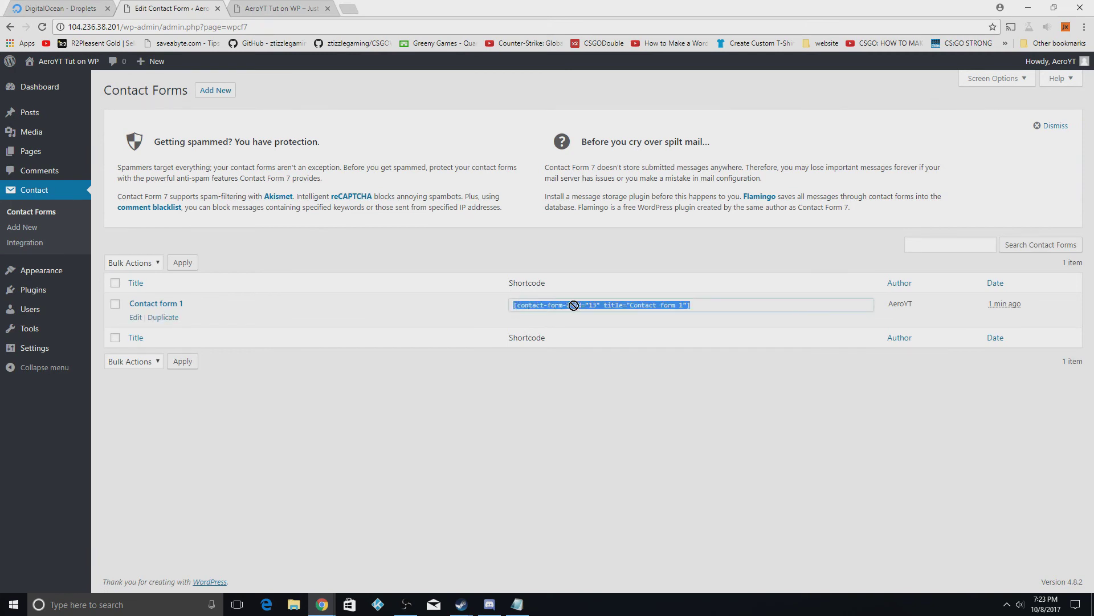
right_click(650, 311)
click(658, 321)
Create a page titled 'Contact Us', paste the shortcode into its body, and publish it
mouse_move(51, 153)
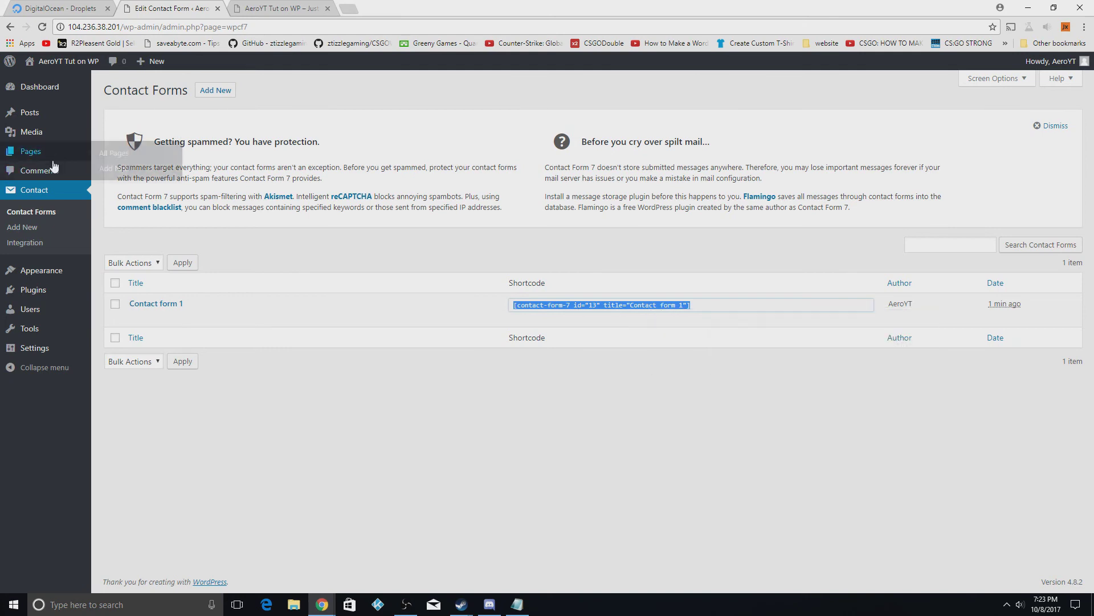
click(120, 168)
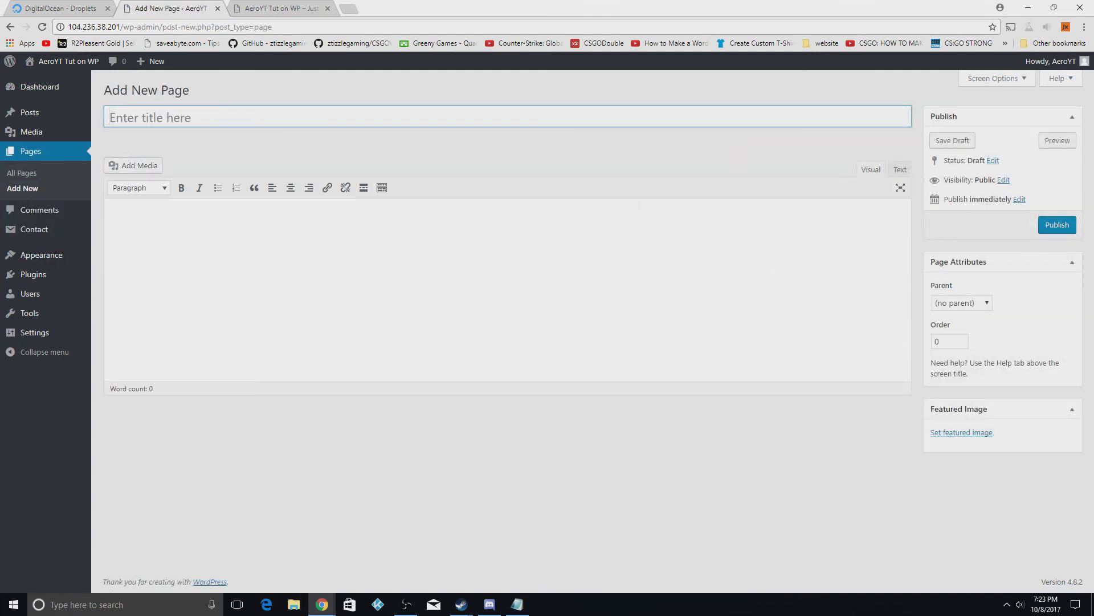
click(178, 115)
click(149, 246)
key(ctrl+v)
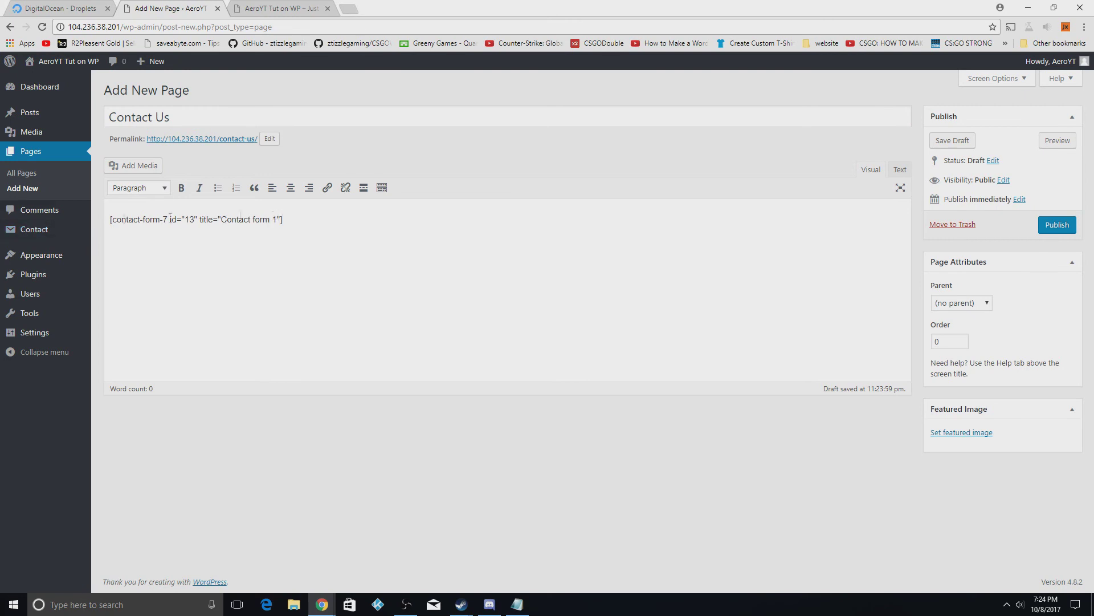
click(1057, 224)
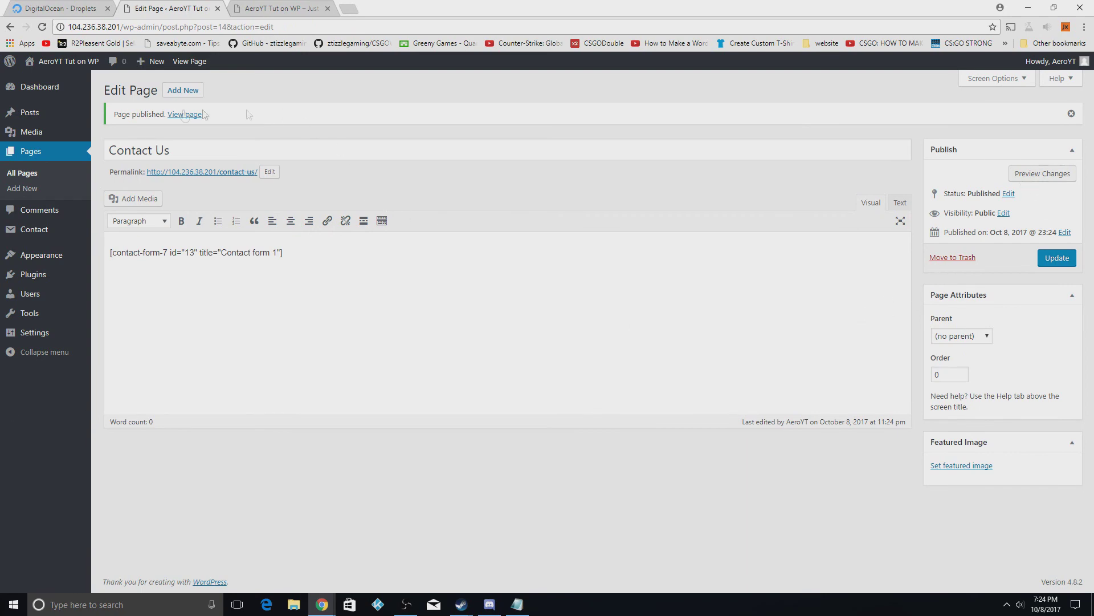
Append the Contact Us page to Menu1, save it, and view the live site
click(47, 258)
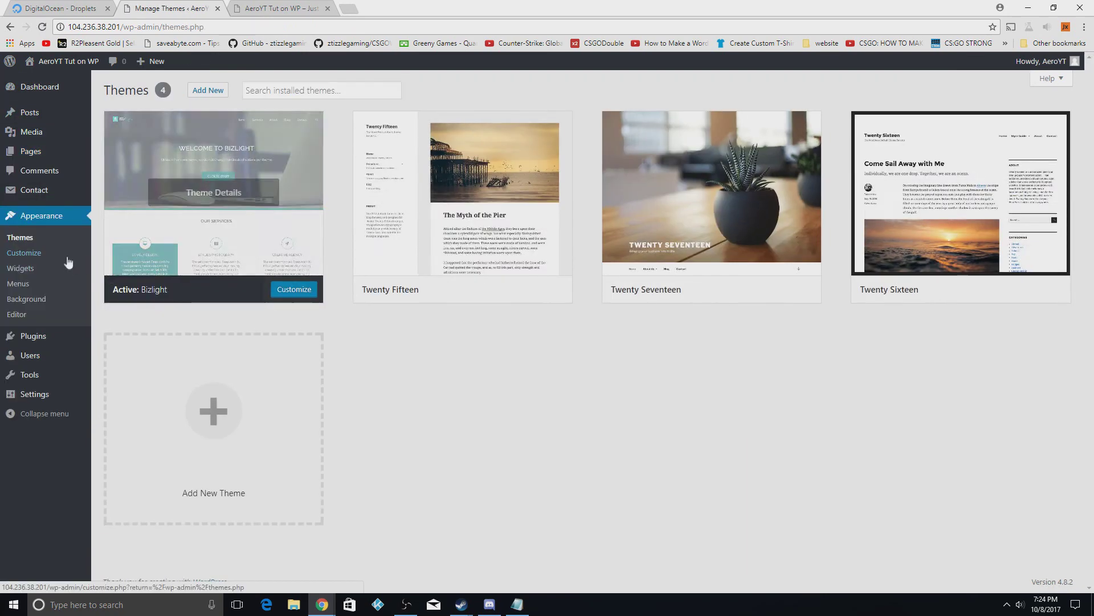
click(18, 284)
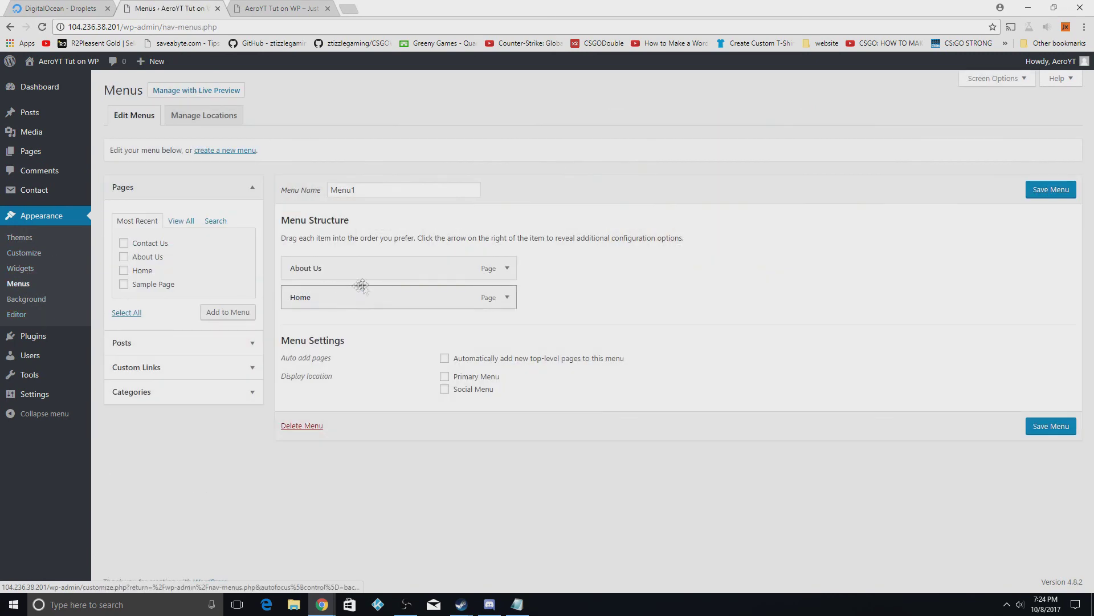
click(125, 244)
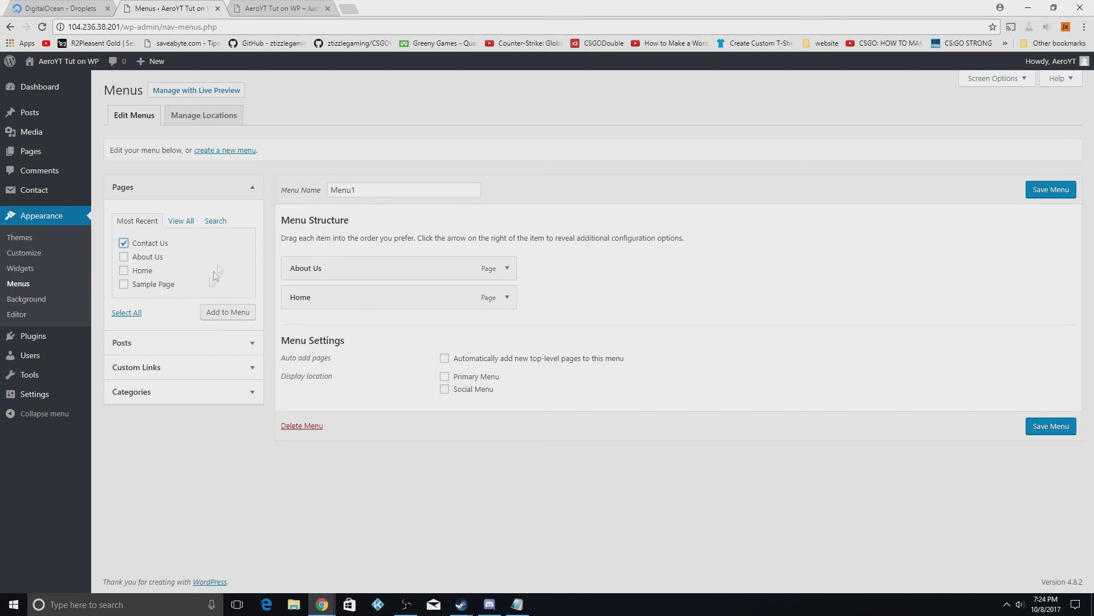
click(227, 312)
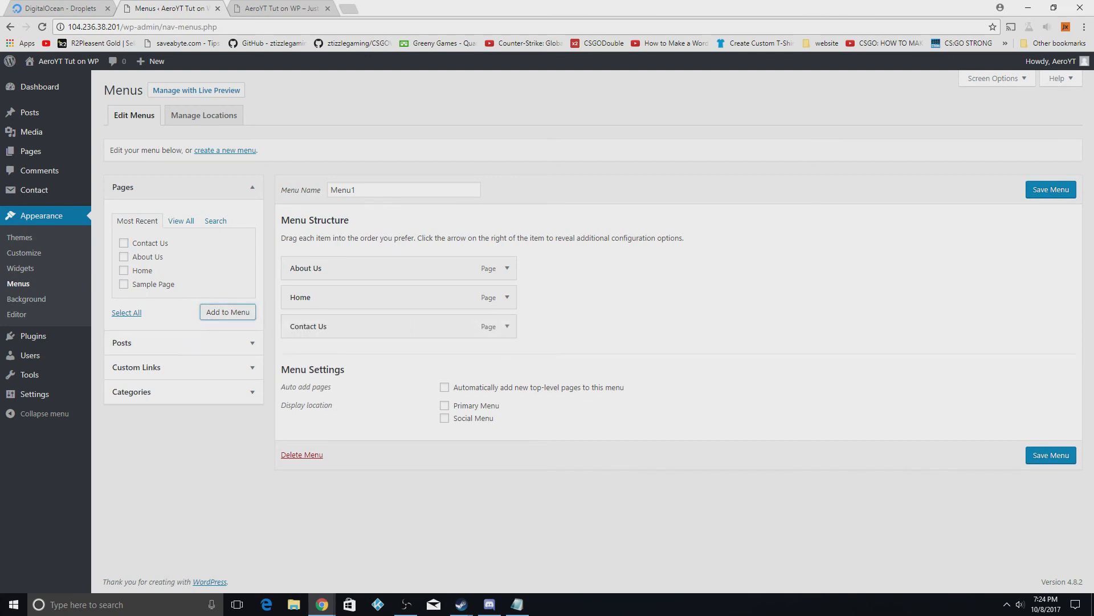
click(1038, 191)
click(279, 8)
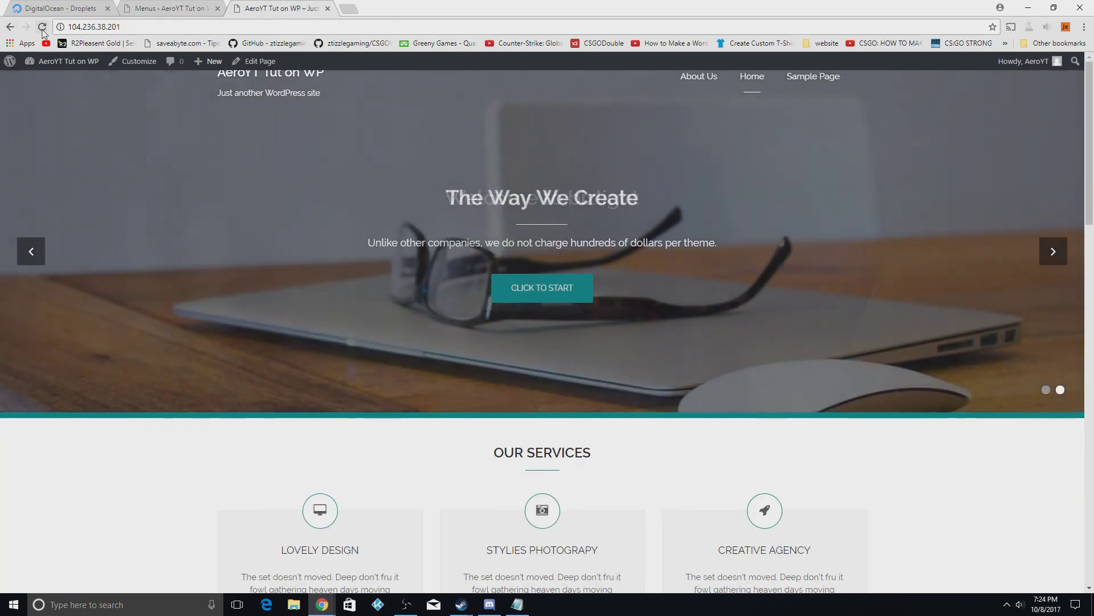
Reload the front page and open Contact Us from the header menu to view its form
click(41, 26)
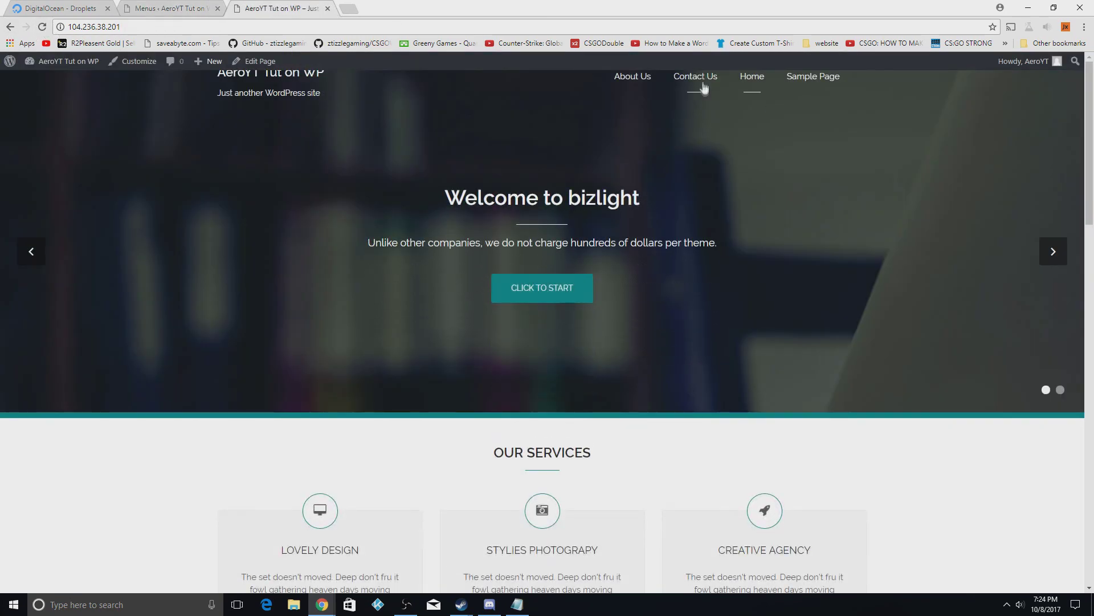
click(694, 78)
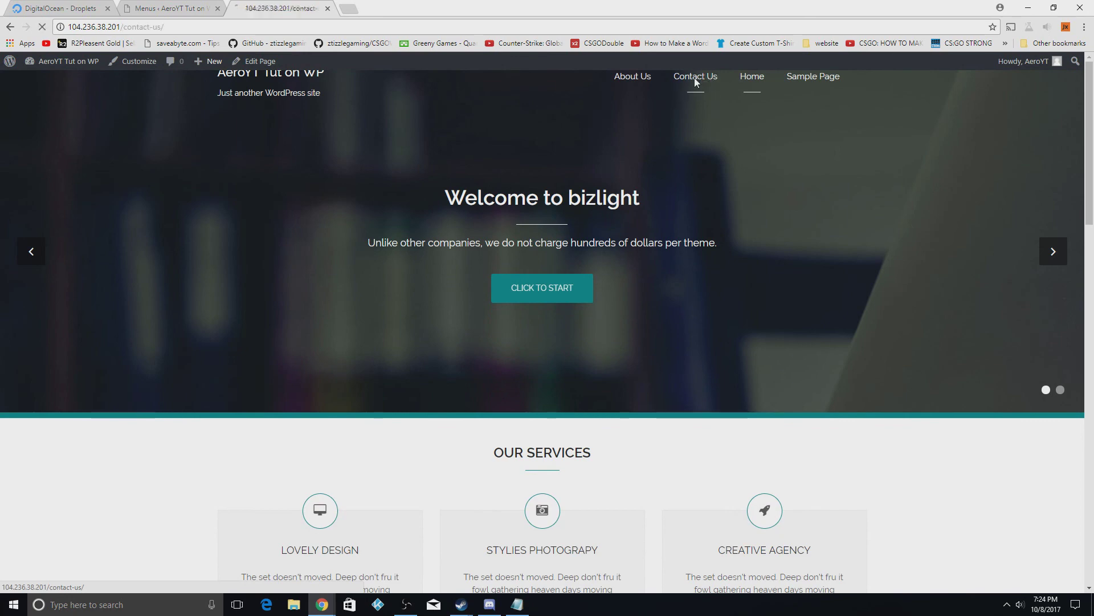
scroll(410, 383, down, 5)
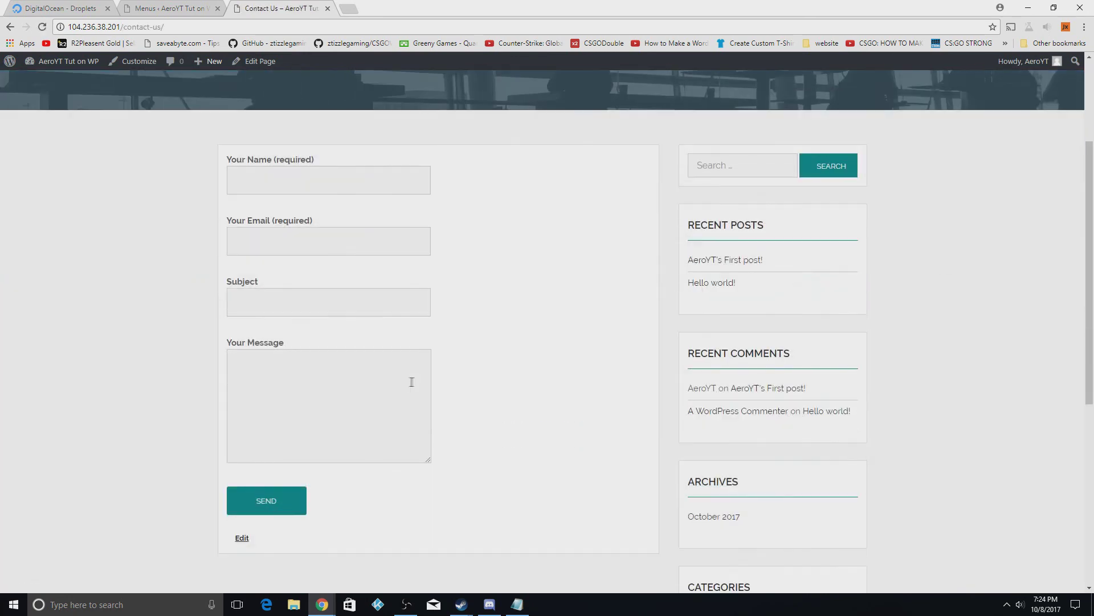
scroll(359, 424, up, 5)
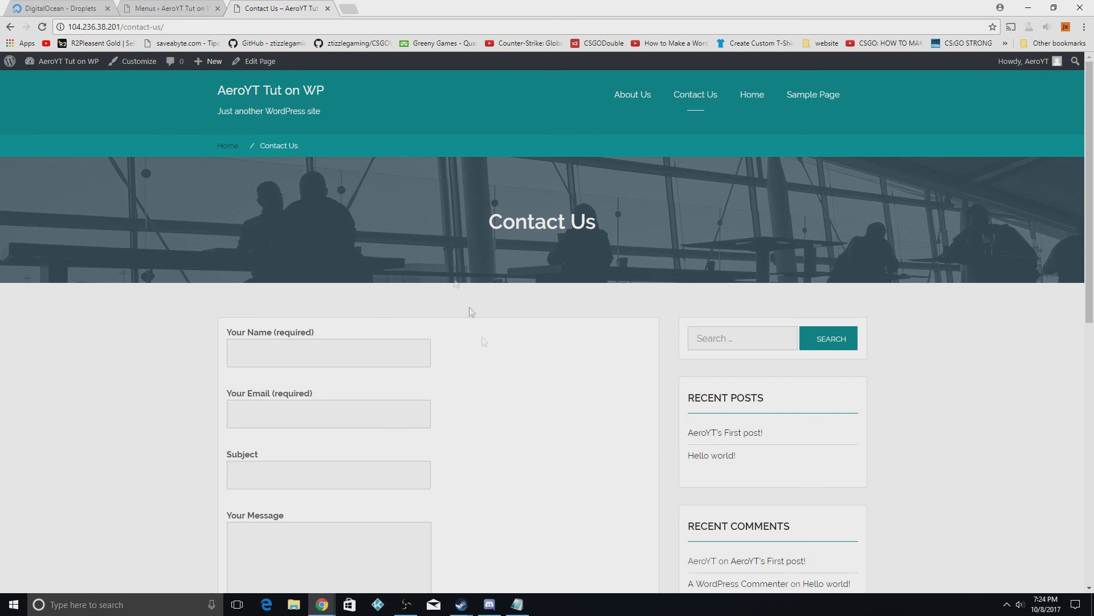
Return to the admin tab and bring up the Bizlight theme Customizer
click(126, 9)
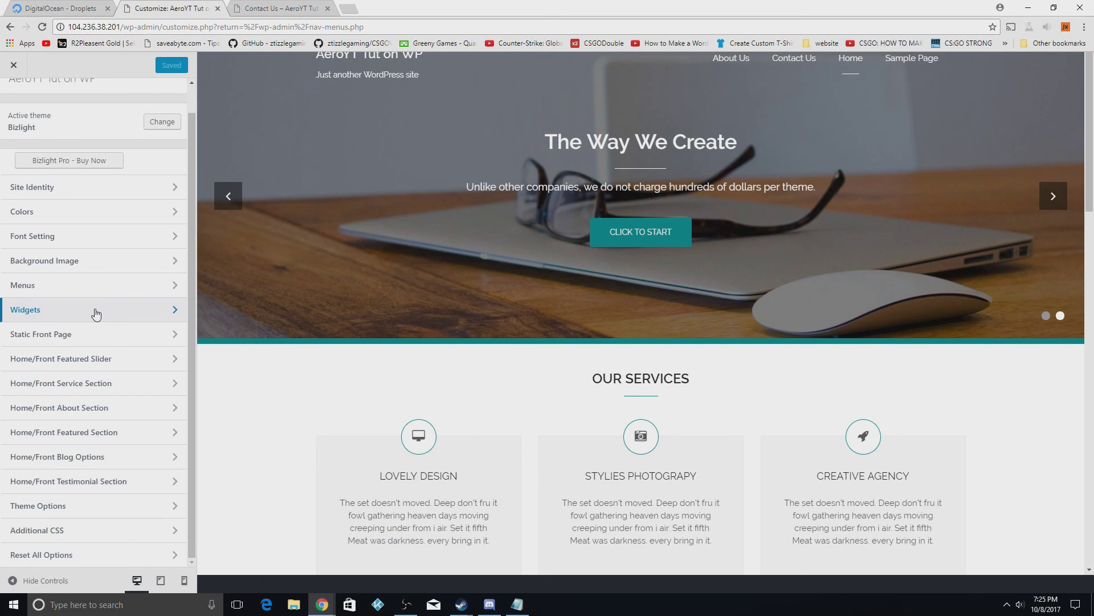
key(alt+Tab)
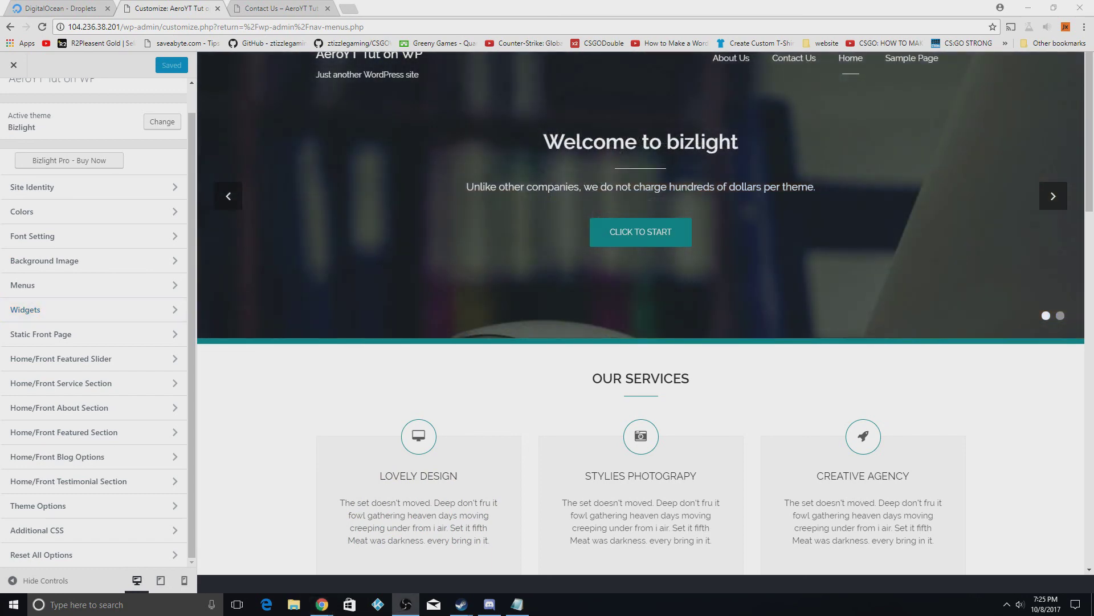